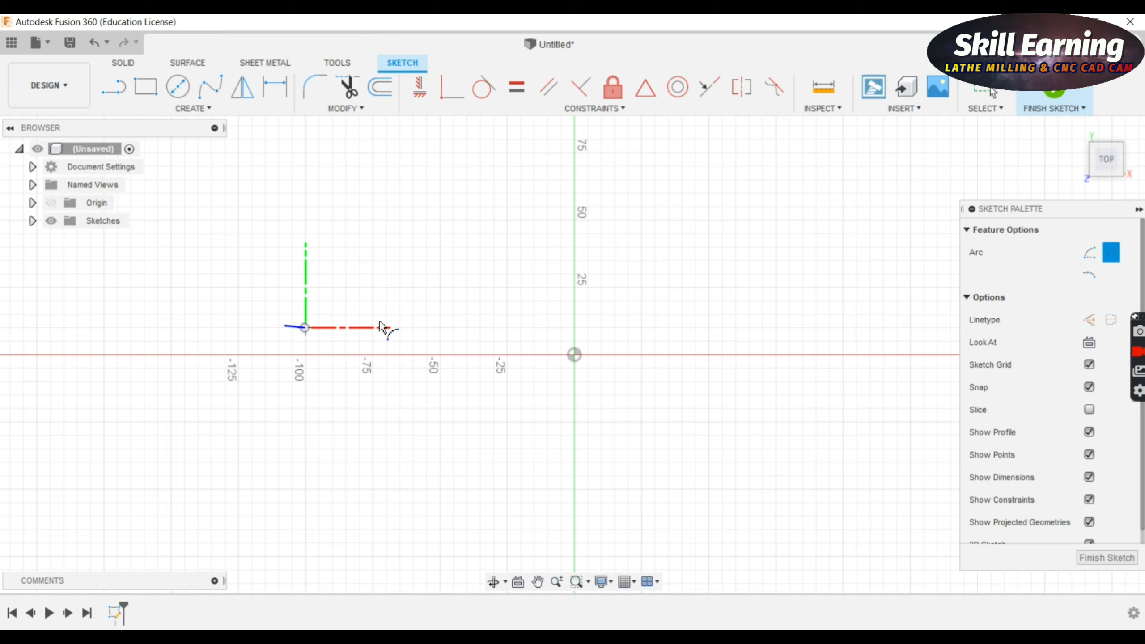
Finish the three-point arc beside the origin, with its endpoints about 75 mm apart and its crest midway between them.
left_click(506, 328)
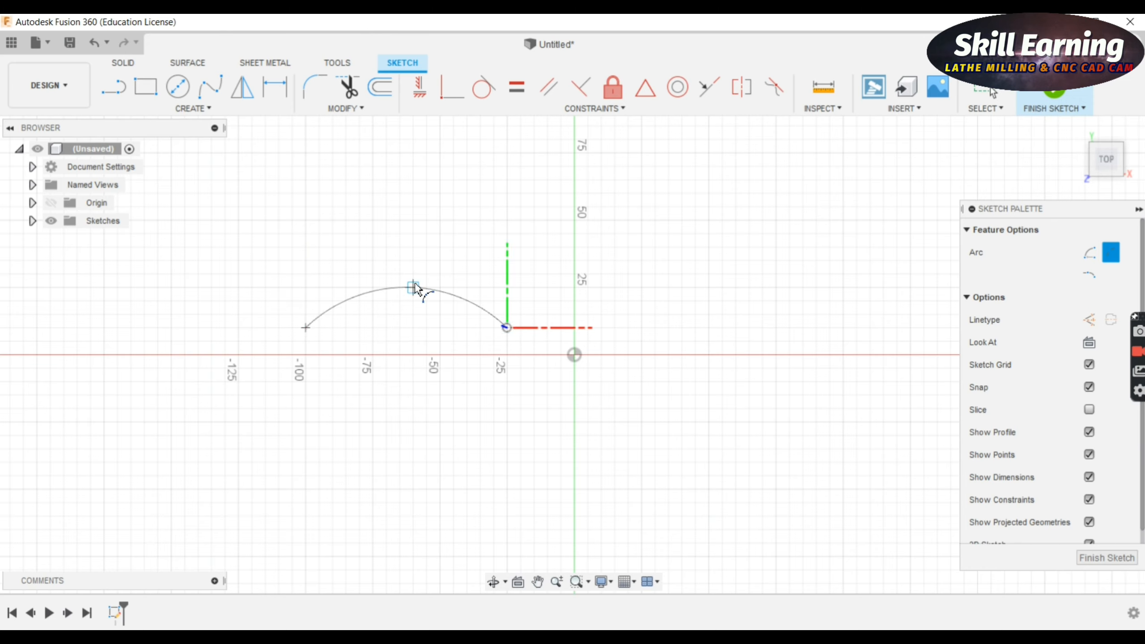
left_click(408, 282)
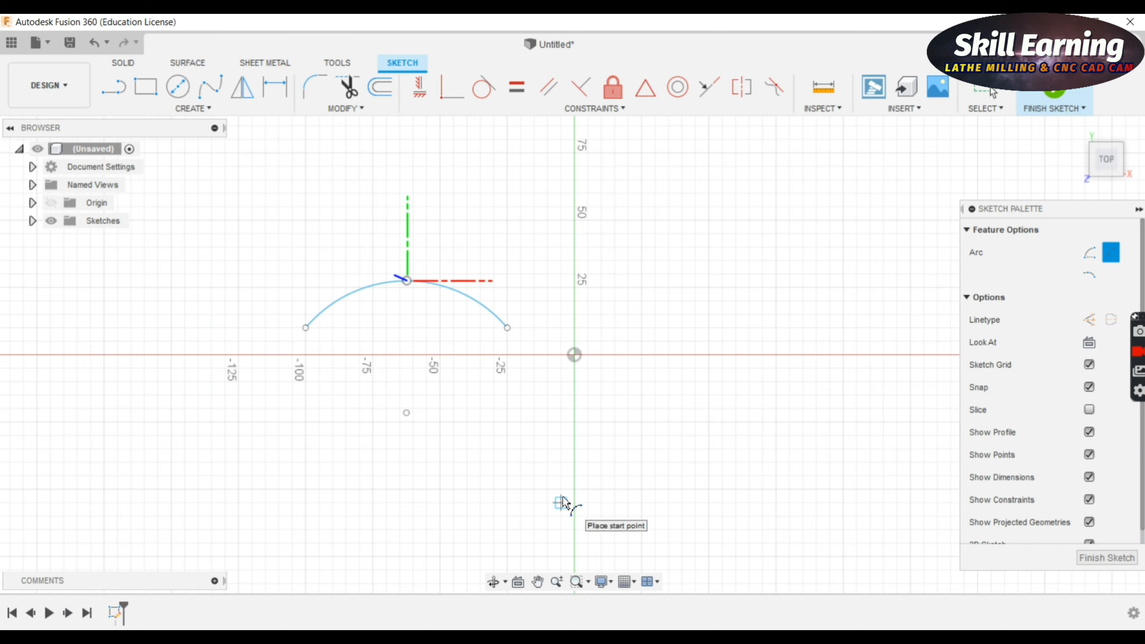
Sketch a center point arc with a radius of about 52 mm above the X axis, sweeping counterclockwise across the Y axis.
left_click(178, 108)
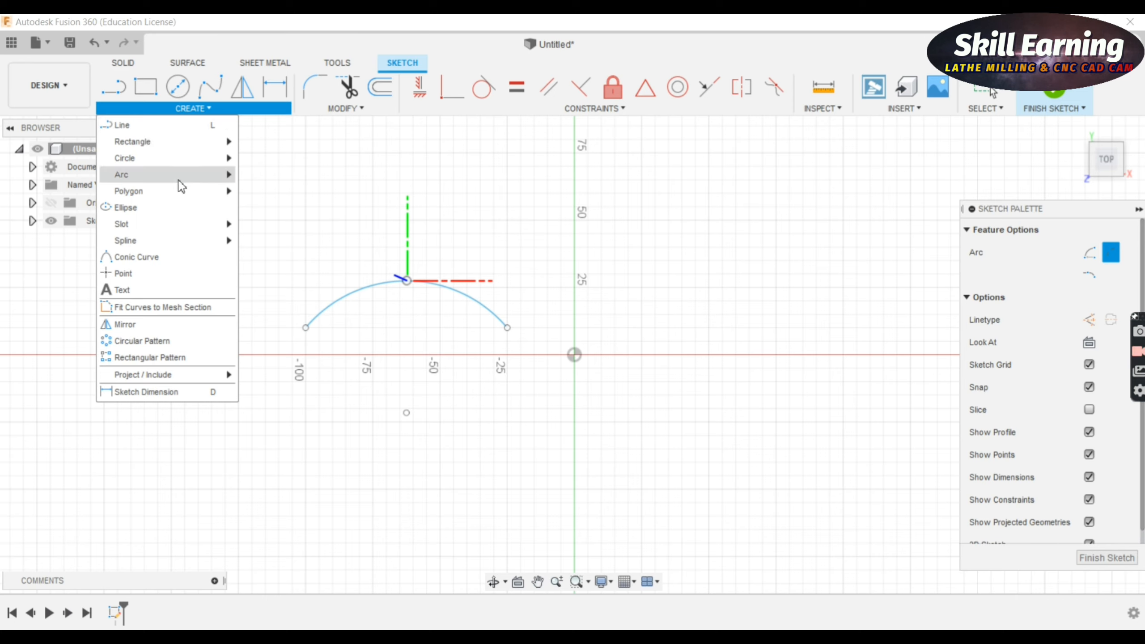
mouse_move(226, 178)
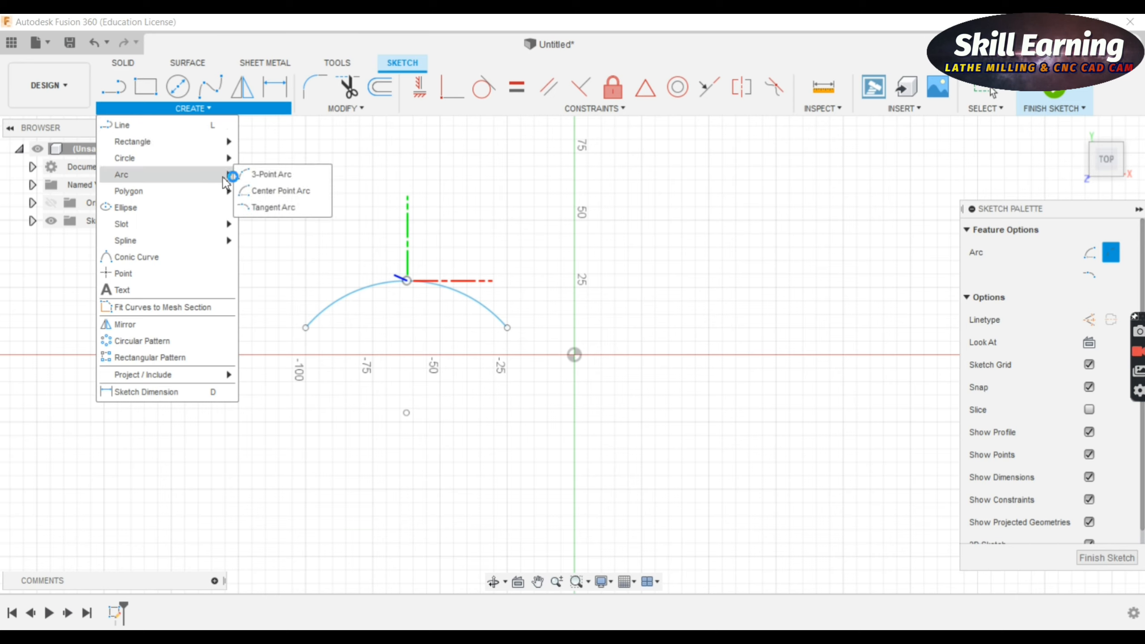
left_click(266, 196)
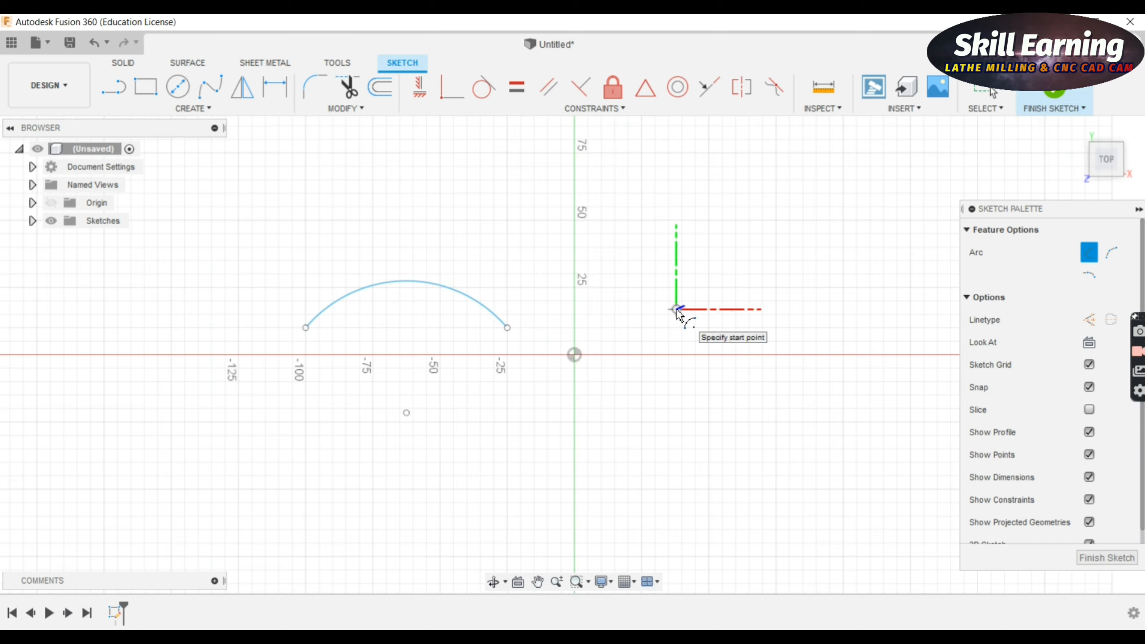
left_click(676, 309)
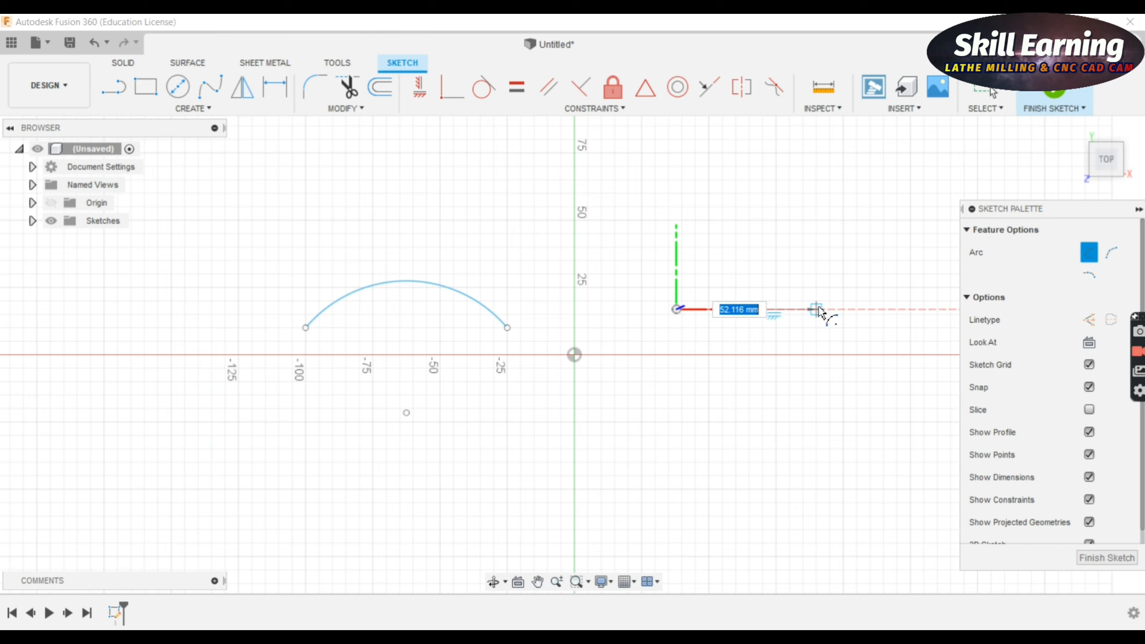
left_click(817, 309)
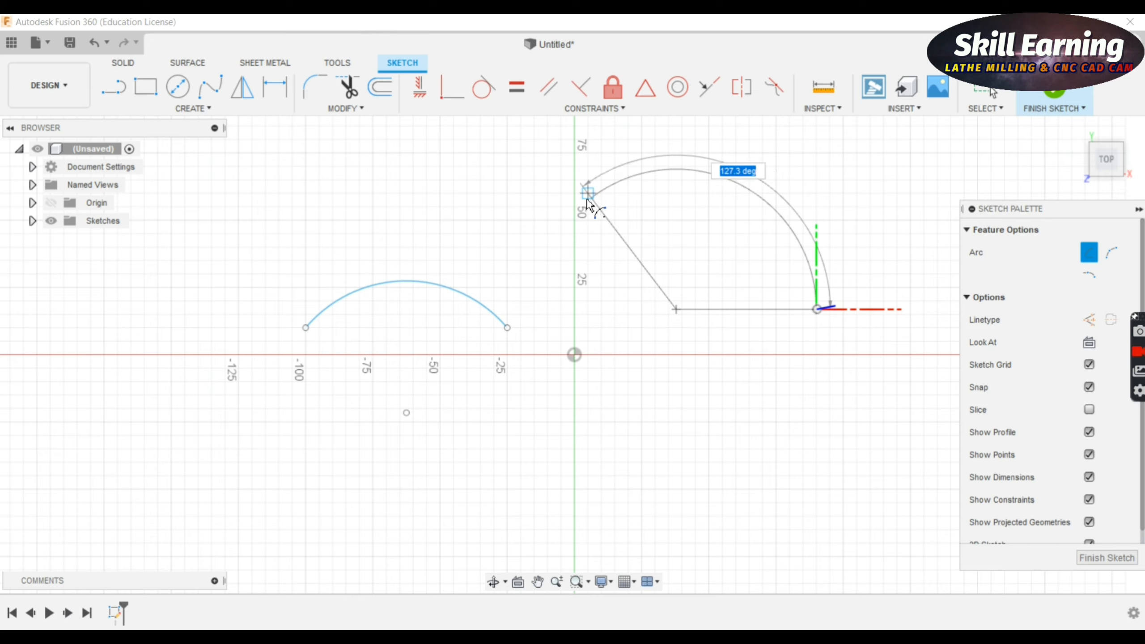
left_click(541, 232)
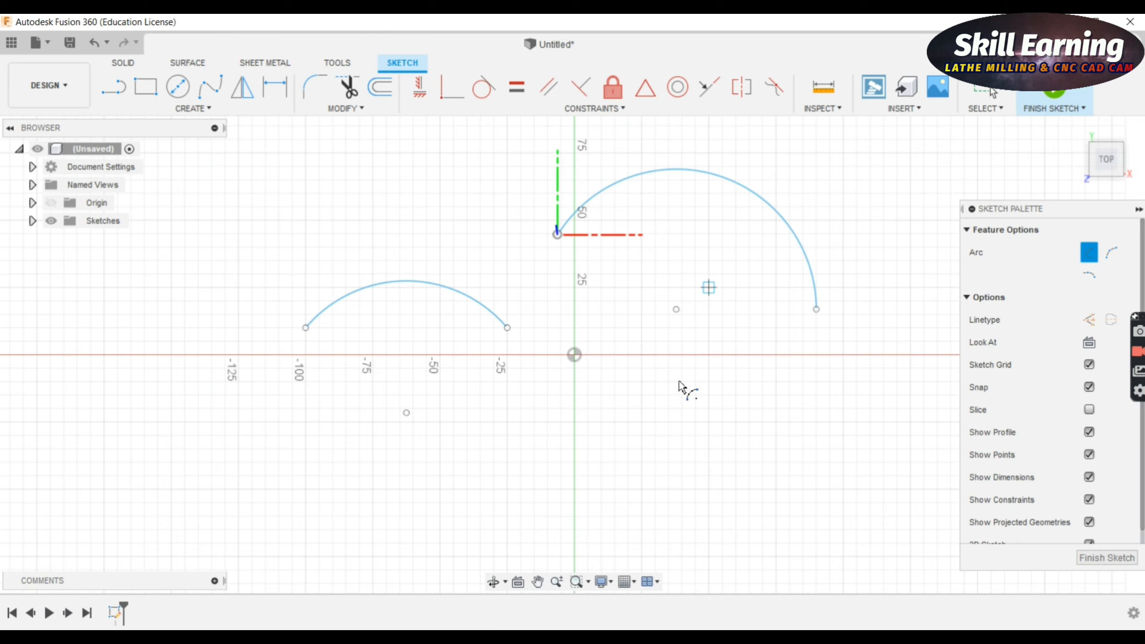
Sketch a second center point arc below the first one, with a 65 mm radius and a 120.5-degree sweep.
left_click(641, 463)
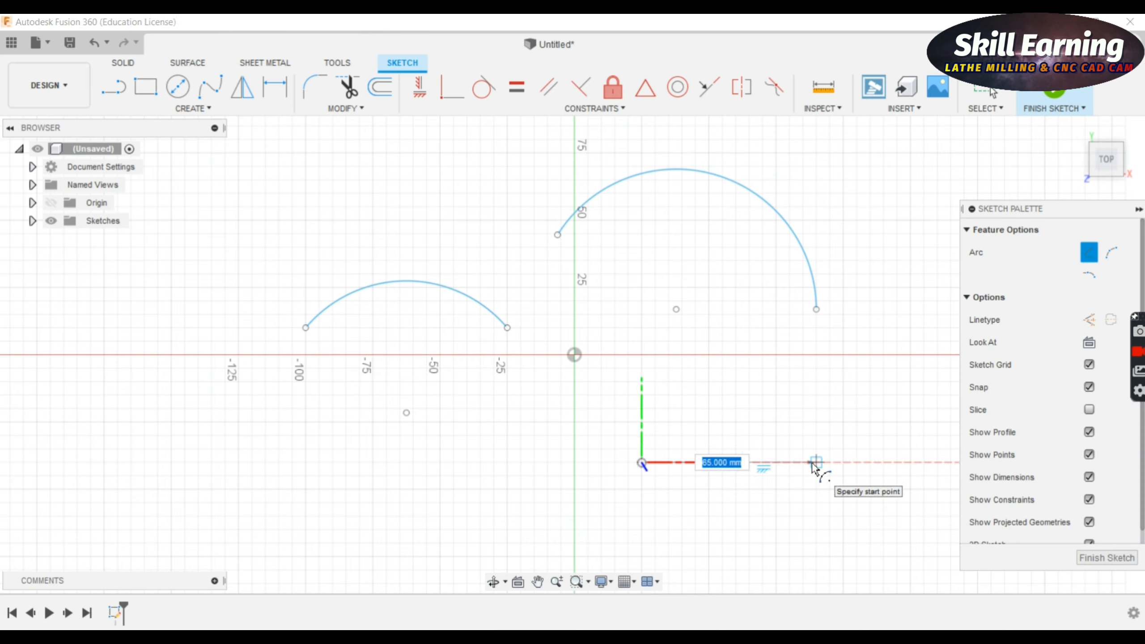
left_click(814, 467)
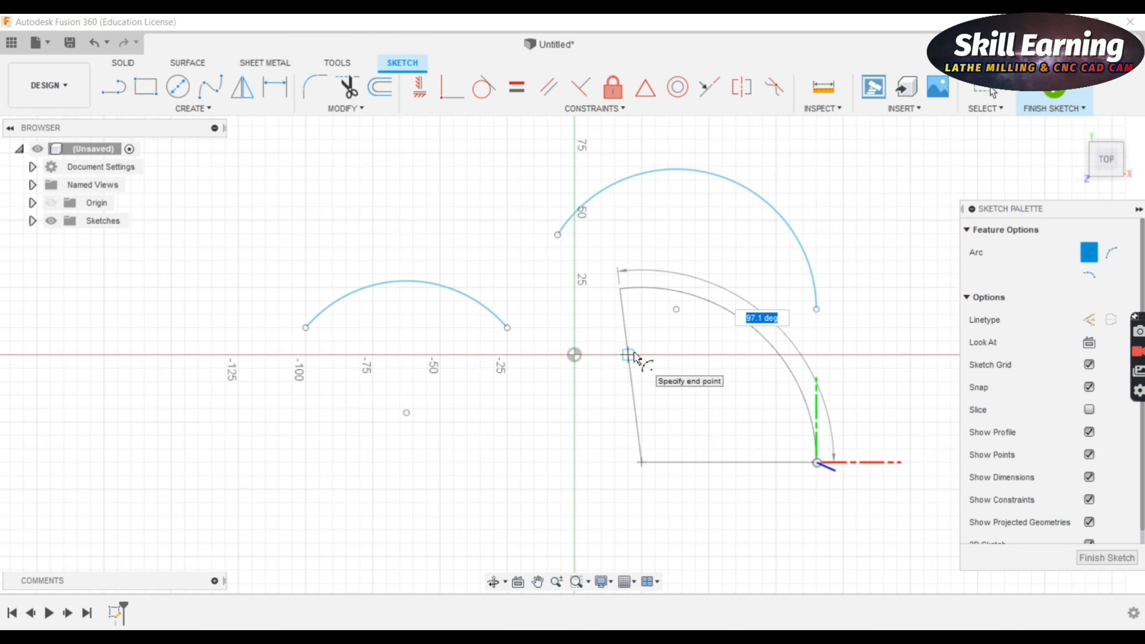
type("120")
key("Tab")
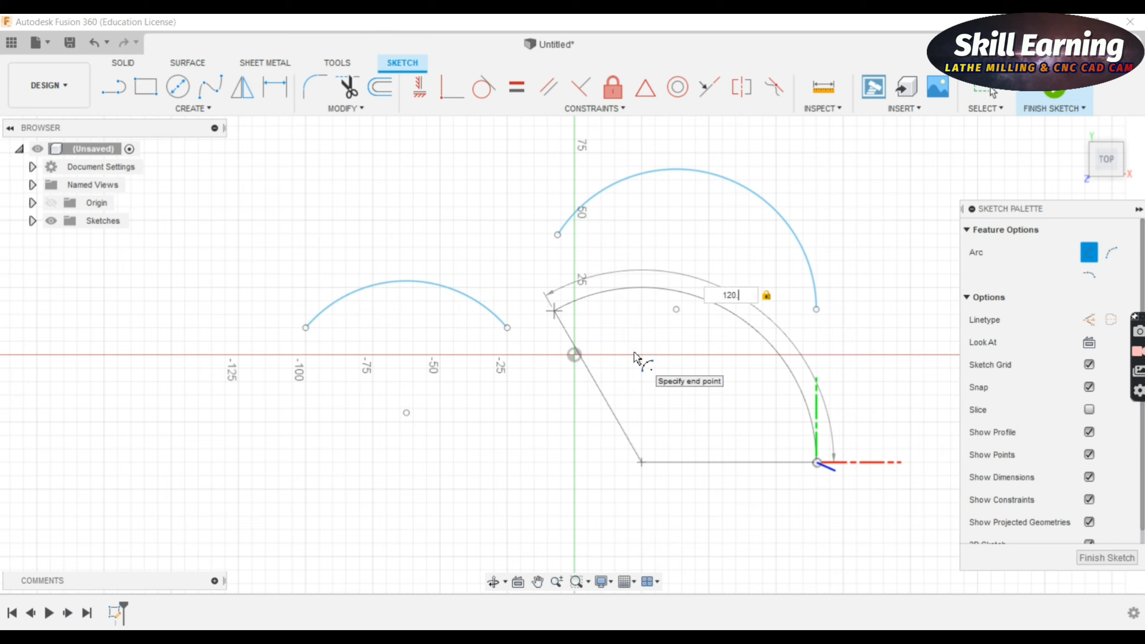
key("Return")
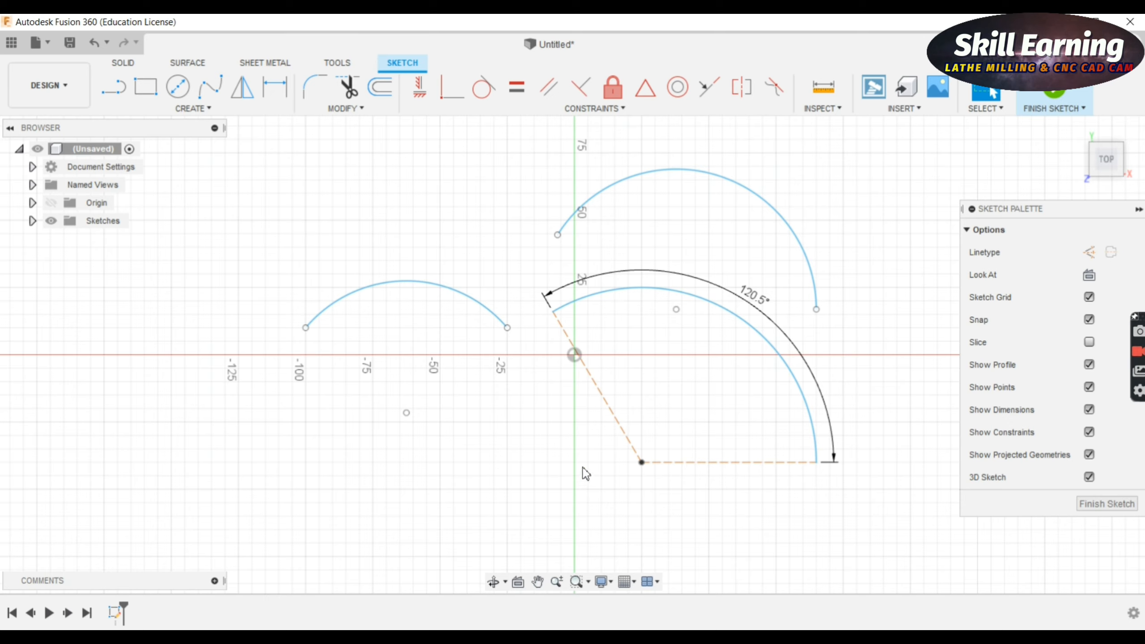
left_click(192, 109)
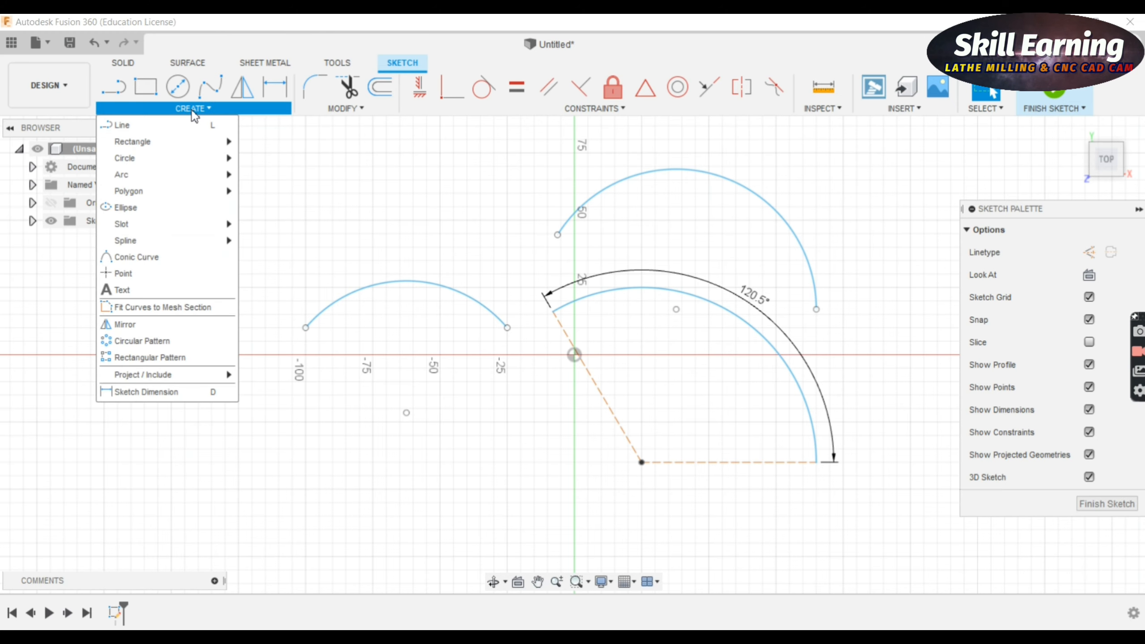
mouse_move(225, 176)
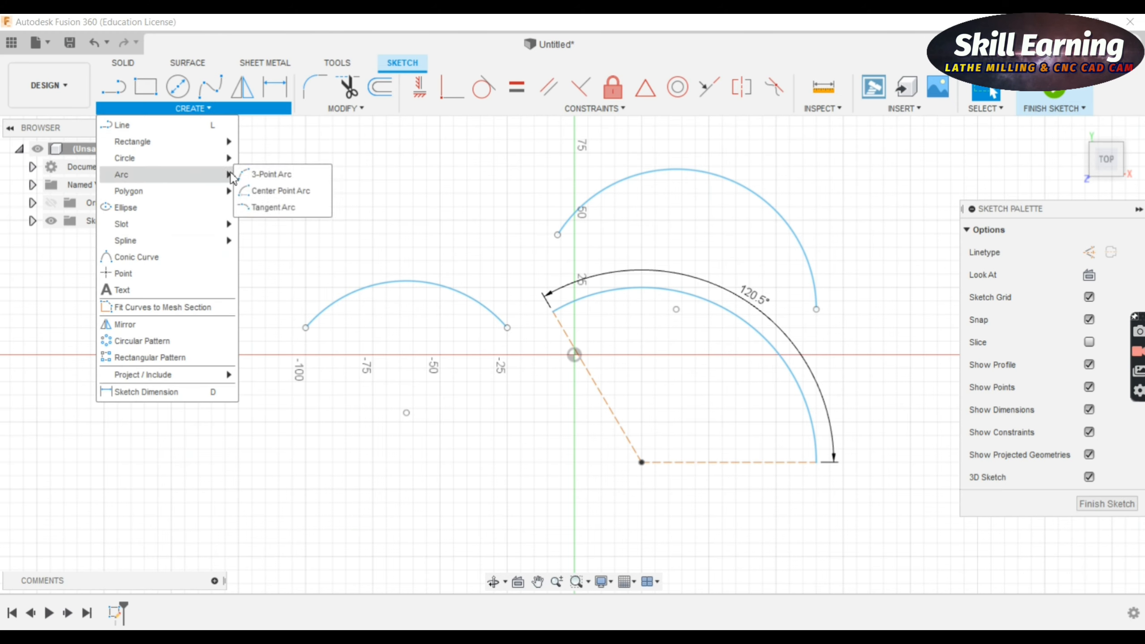
left_click(264, 207)
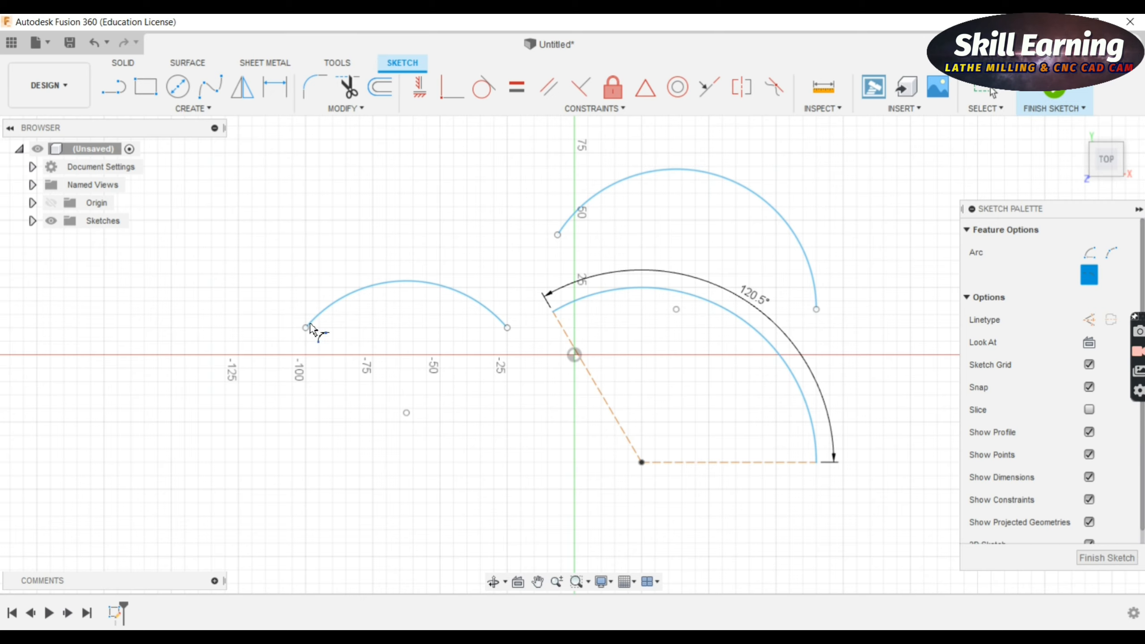
Draw two parallel vertical lines, each 70 mm long and about 25 mm apart, on the far side of the small three-point arc.
left_click(113, 86)
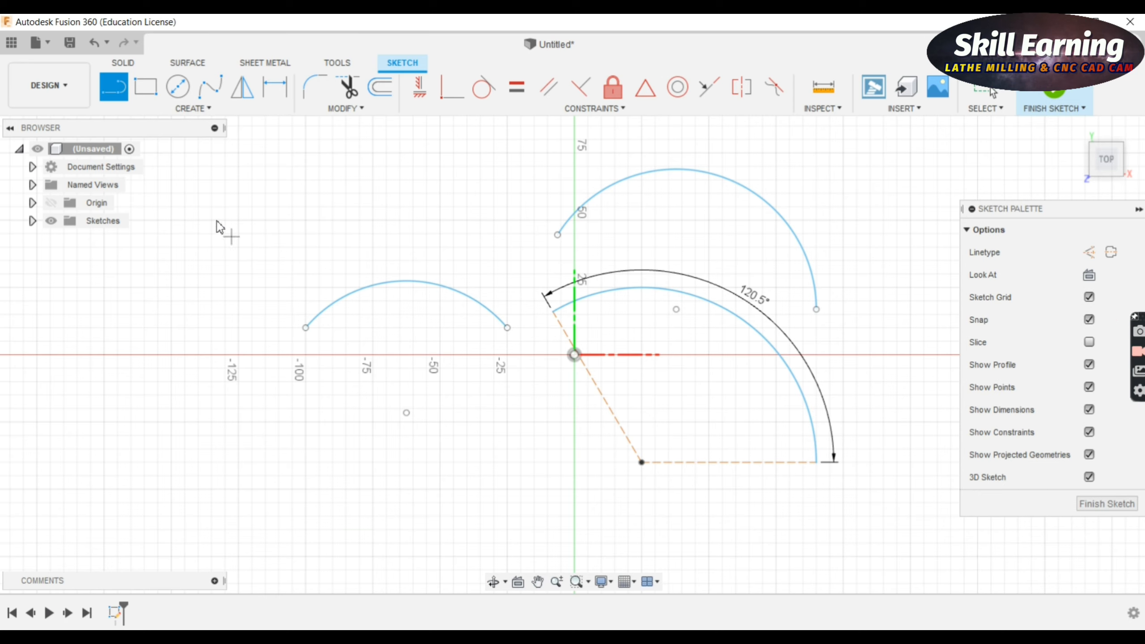
left_click(212, 409)
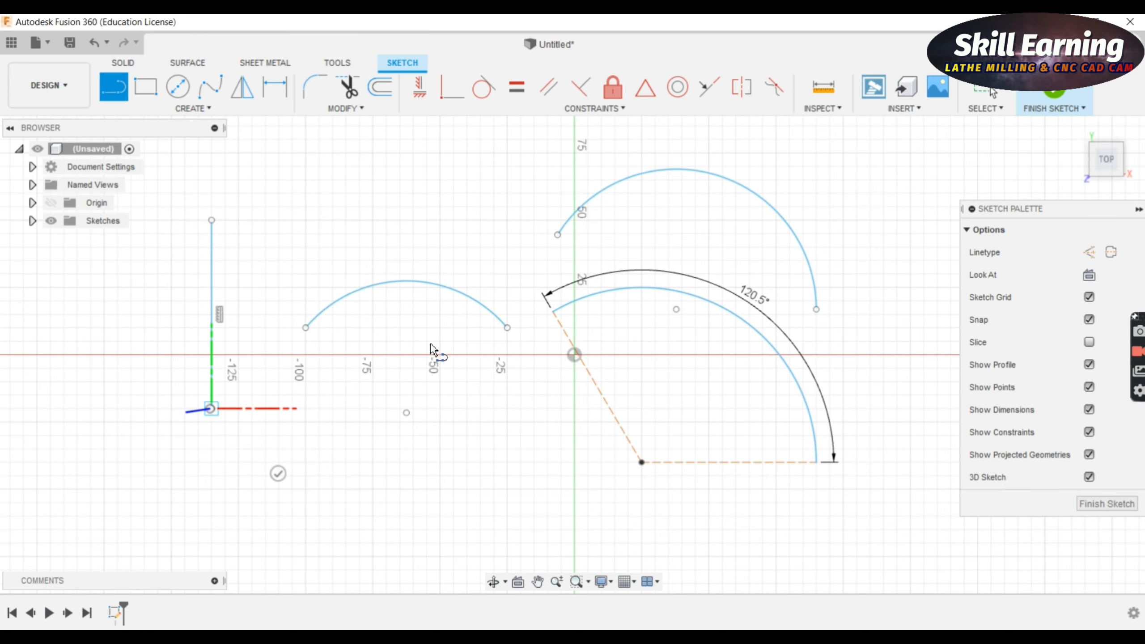
left_click(114, 86)
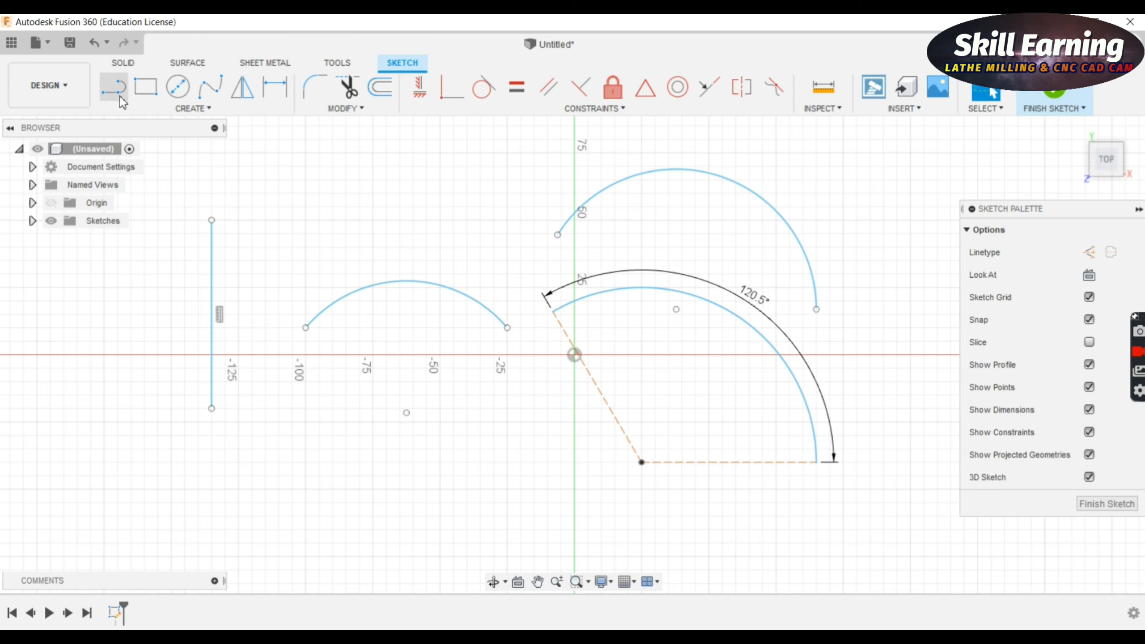
left_click(279, 220)
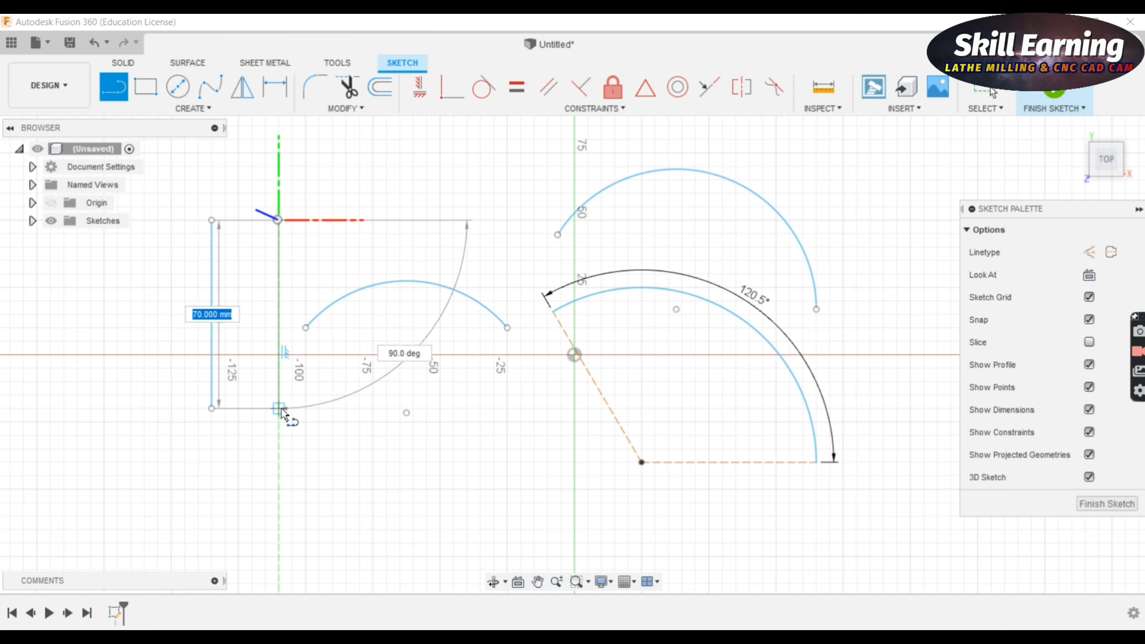
left_click(280, 410)
key("Escape")
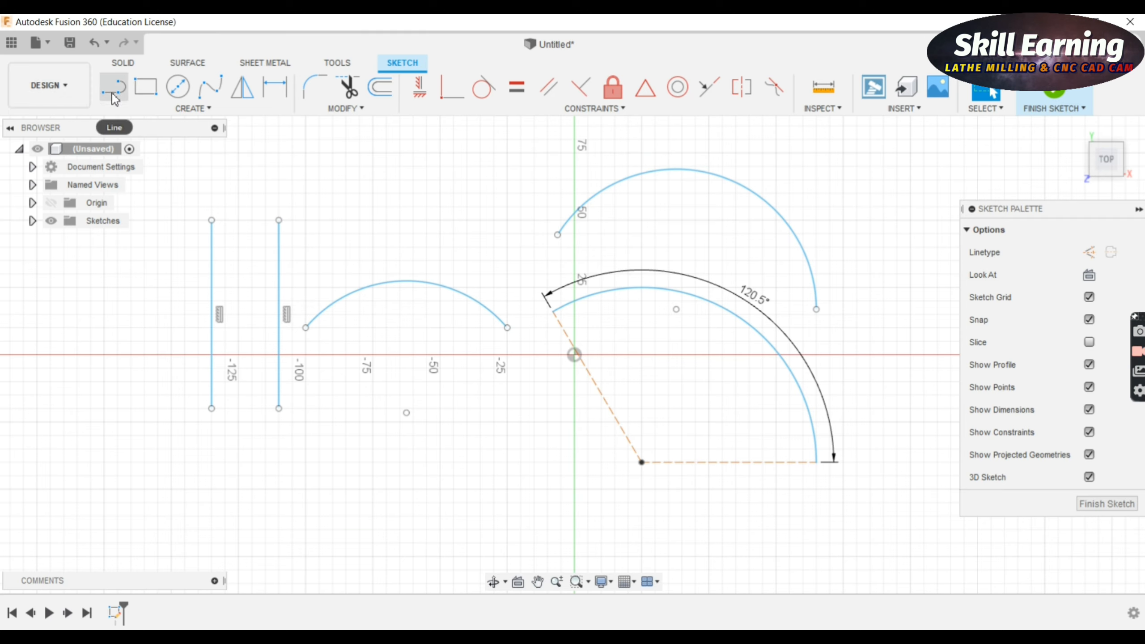
Join the upper ends of the two vertical lines with a tangent arc.
left_click(192, 113)
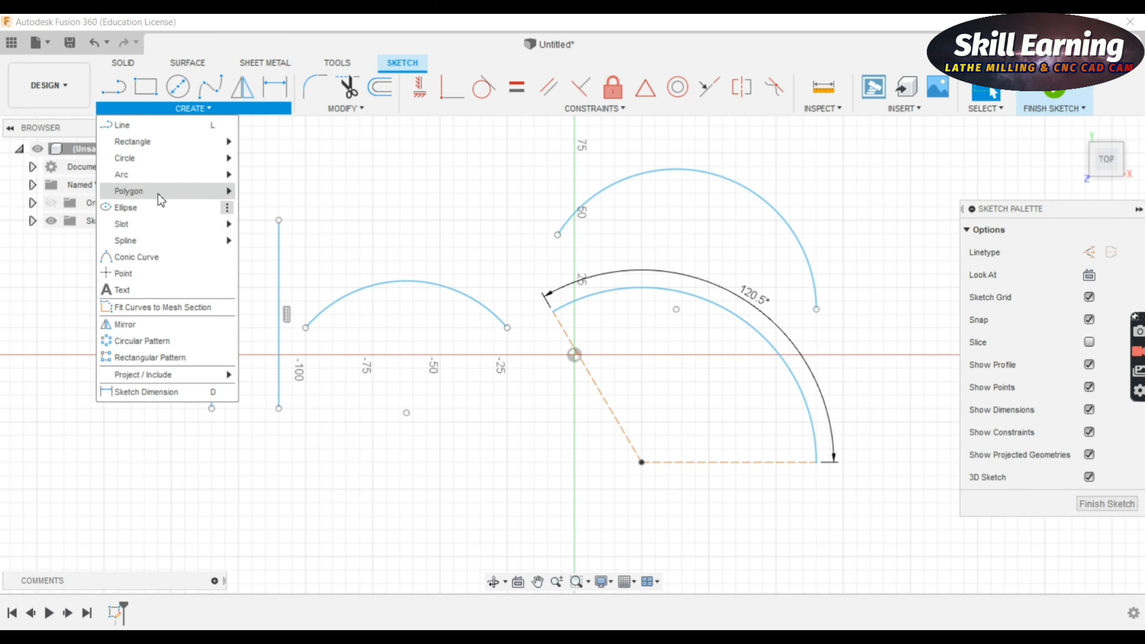
mouse_move(166, 175)
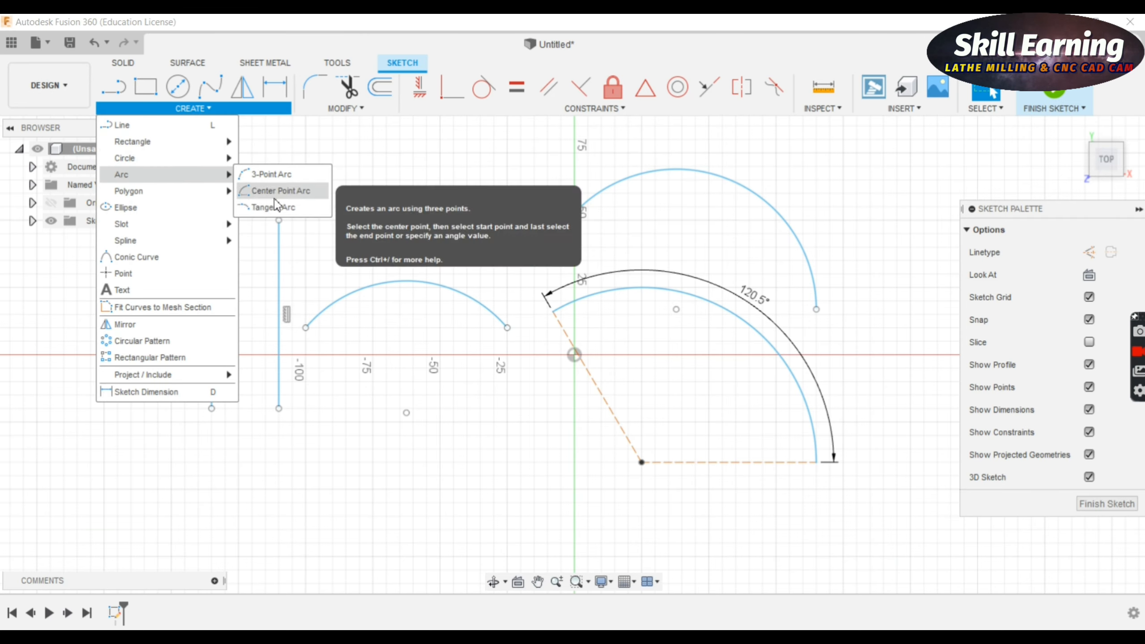
left_click(279, 190)
left_click(212, 220)
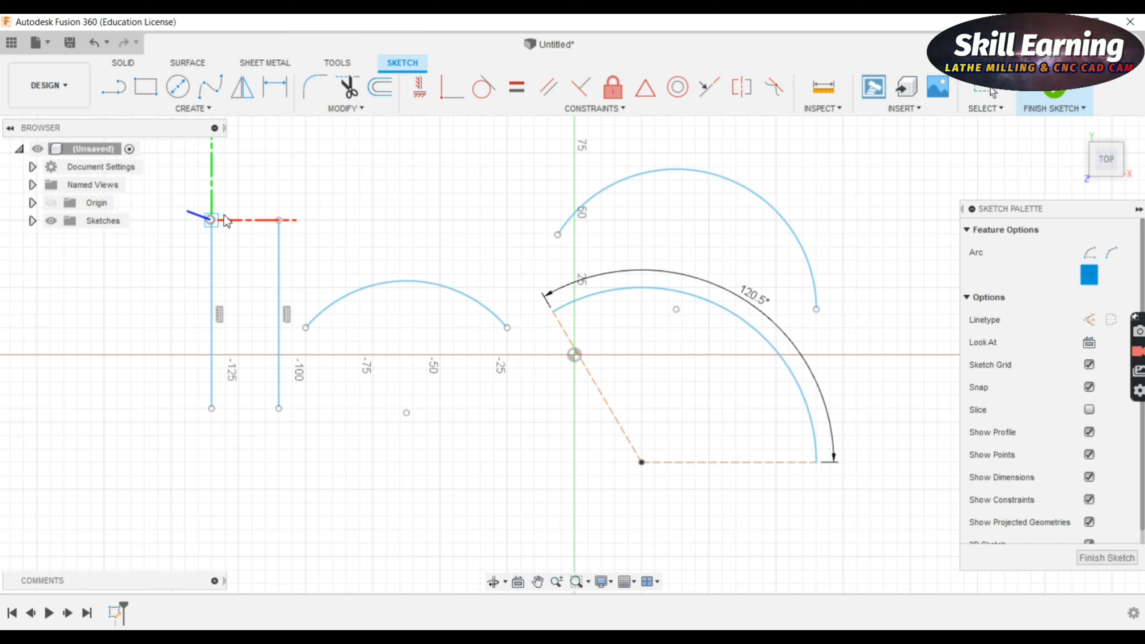
left_click(279, 221)
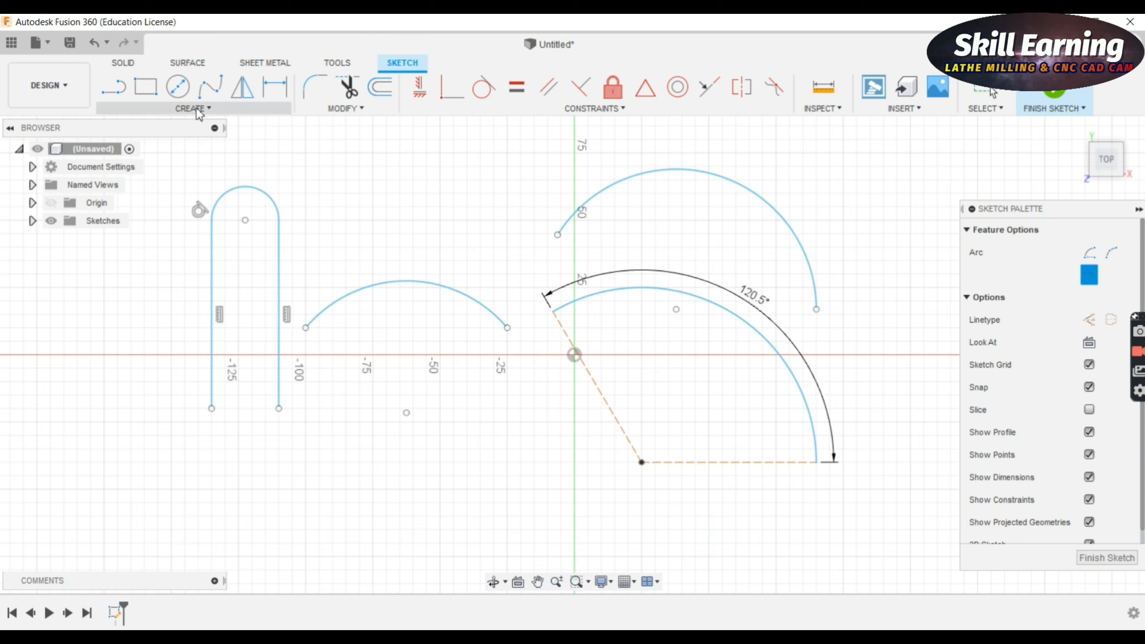
Sketch a closed horizontal slot with the Line tool above the three-point arc, using 75 mm straight sides and 12.5 mm radius tangent end arcs.
left_click(114, 86)
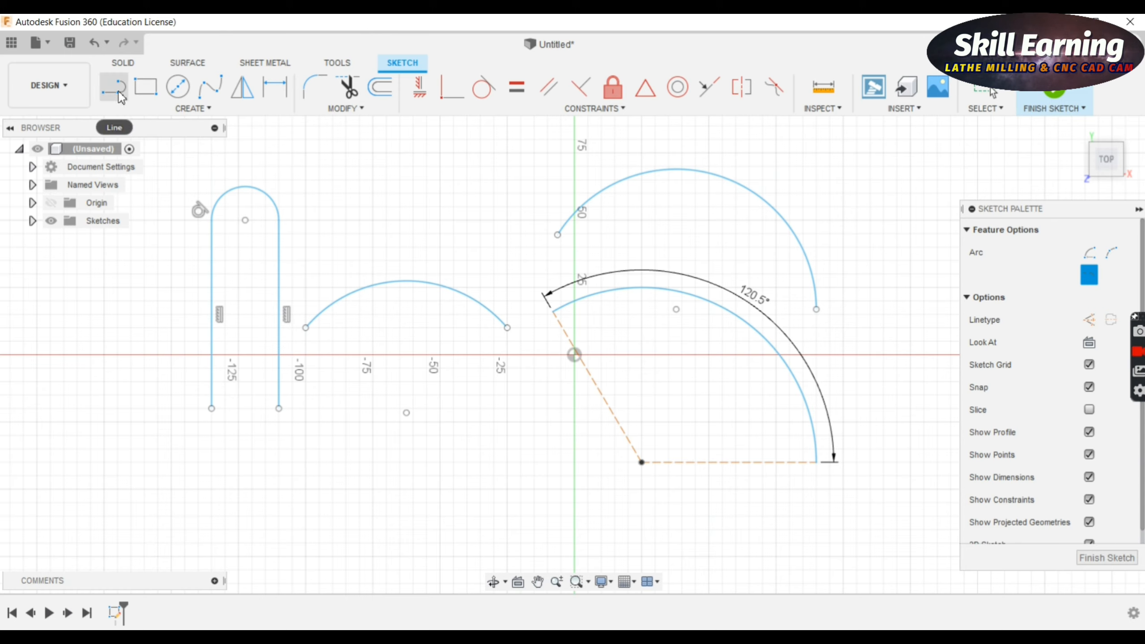
left_click(305, 153)
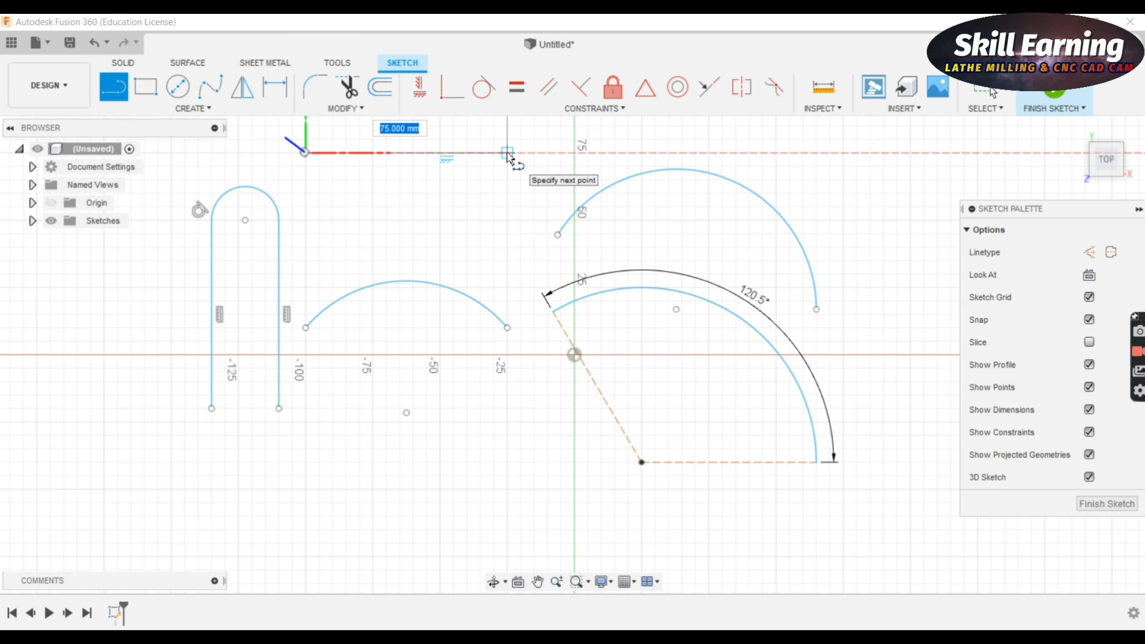
left_click(506, 153)
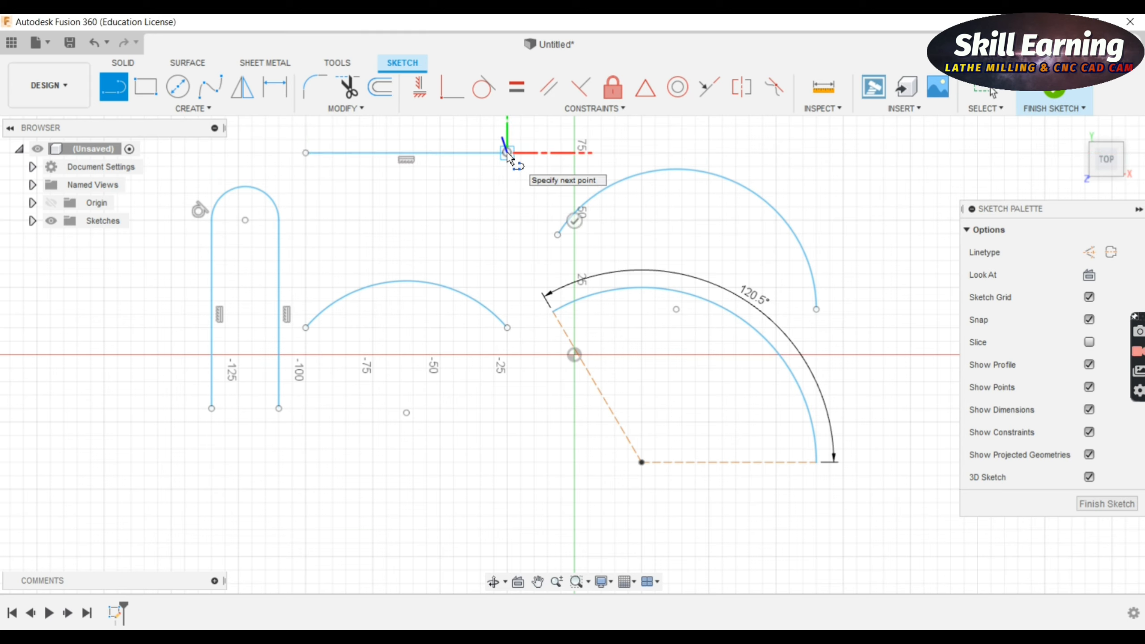
left_click_drag(508, 155, 508, 228)
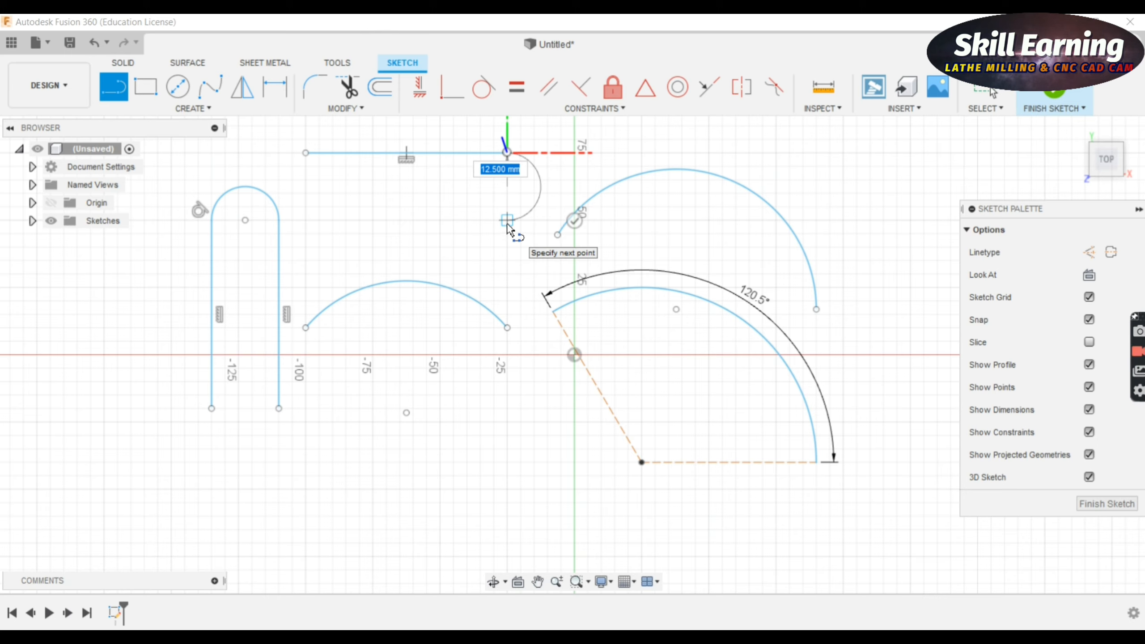
left_click_drag(509, 227, 508, 226)
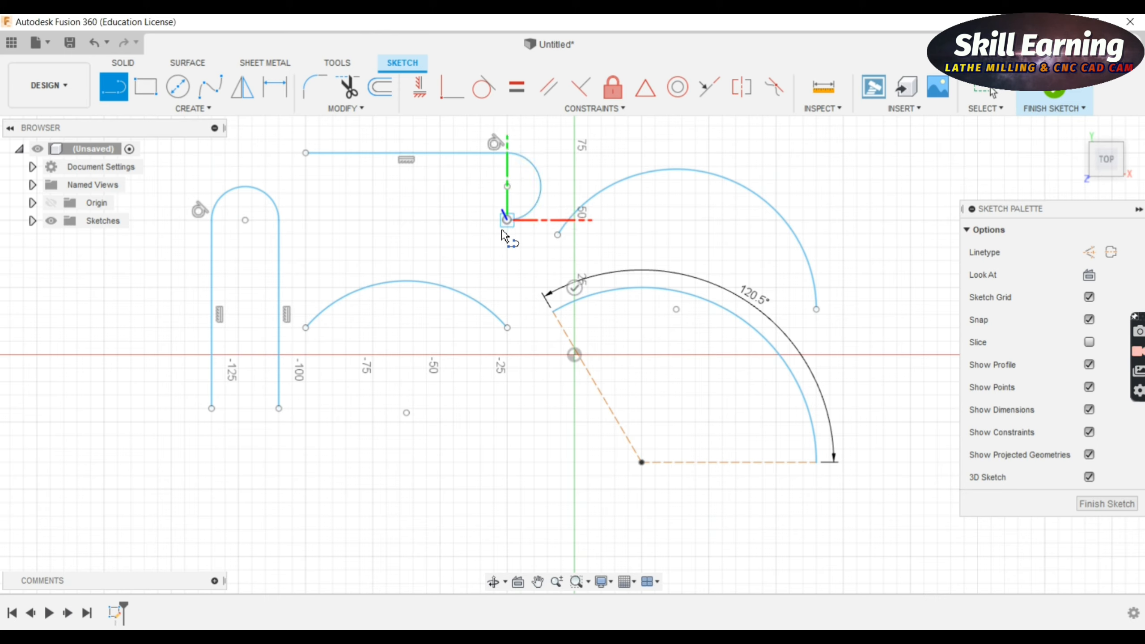
left_click(305, 220)
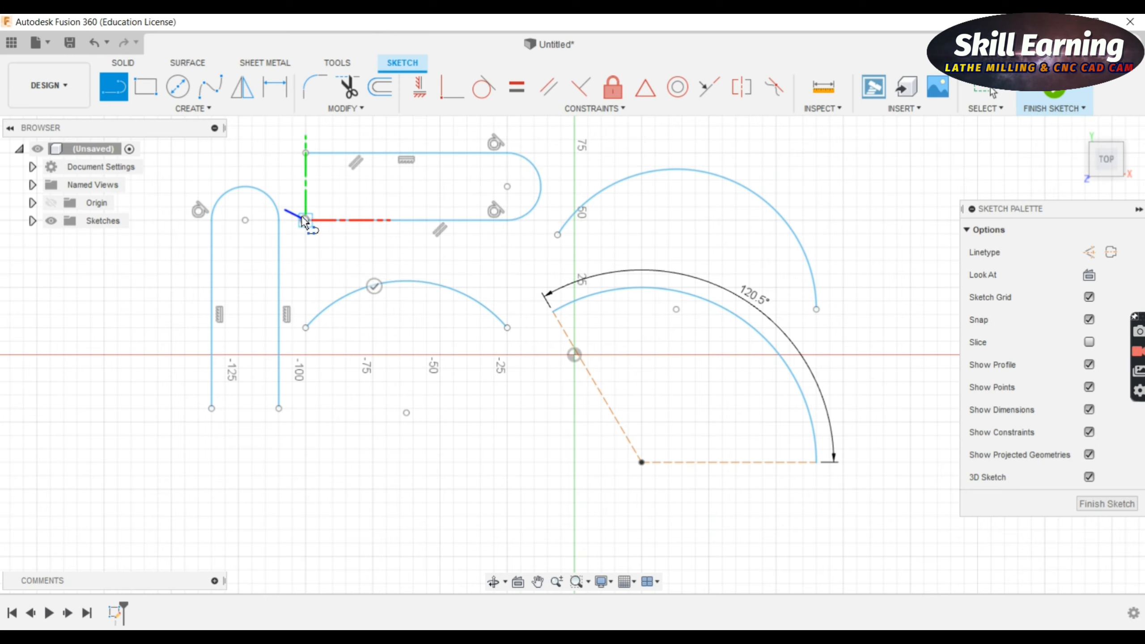
mouse_move(305, 221)
left_mouse_down()
mouse_move(263, 176)
mouse_move(306, 153)
left_mouse_up()
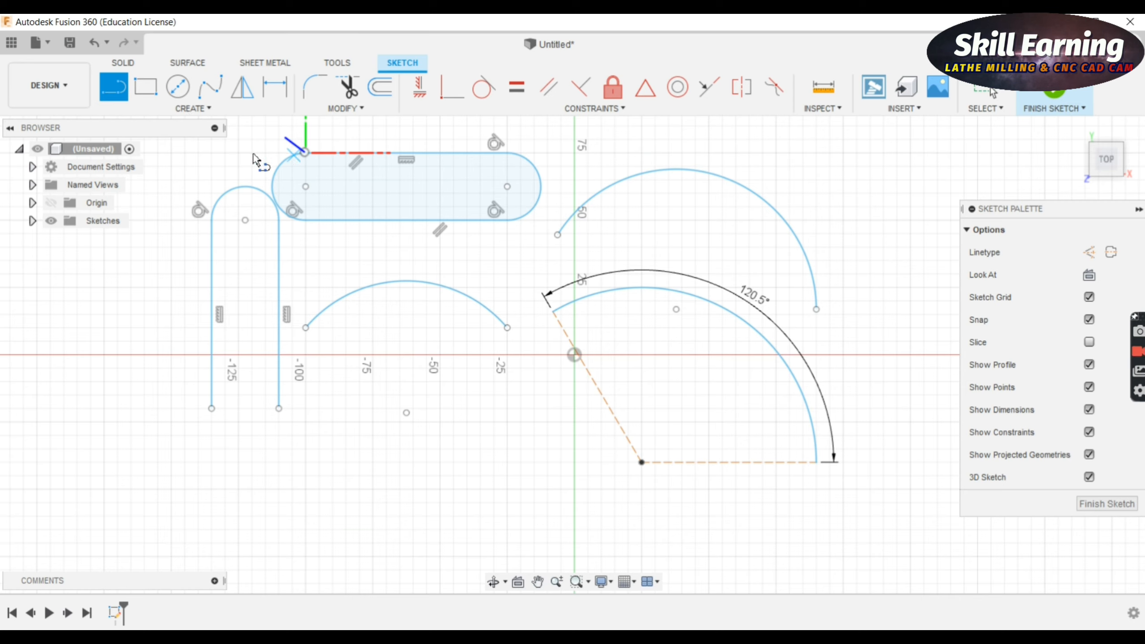
Sketch a six-sided circumscribed polygon with a radius of about 21 mm below the small three-point arc.
left_click(193, 108)
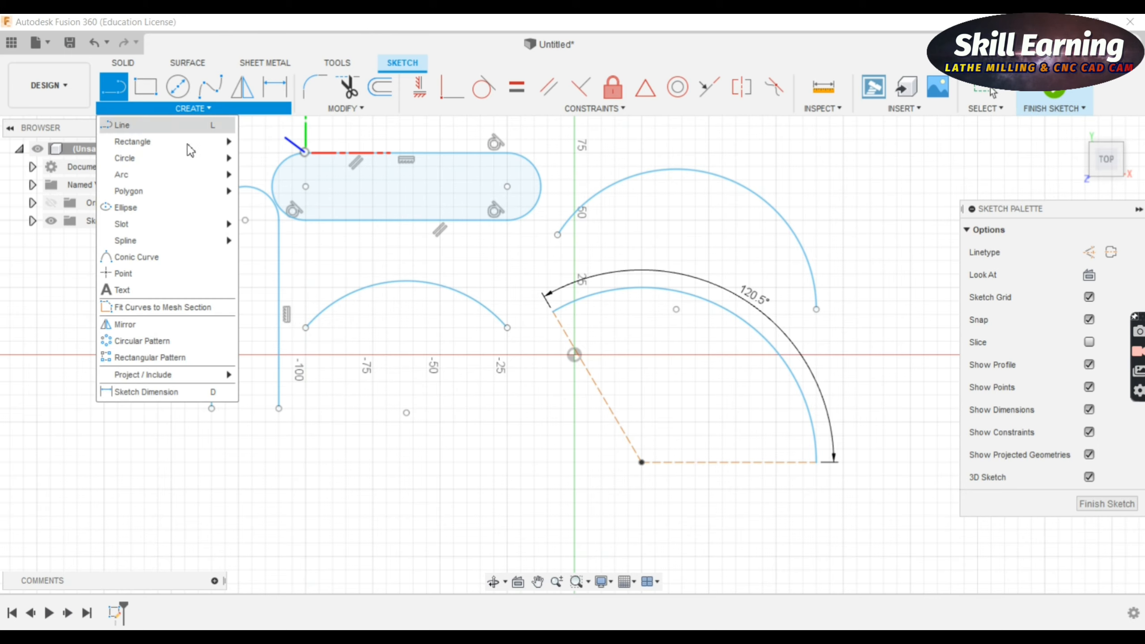
mouse_move(149, 190)
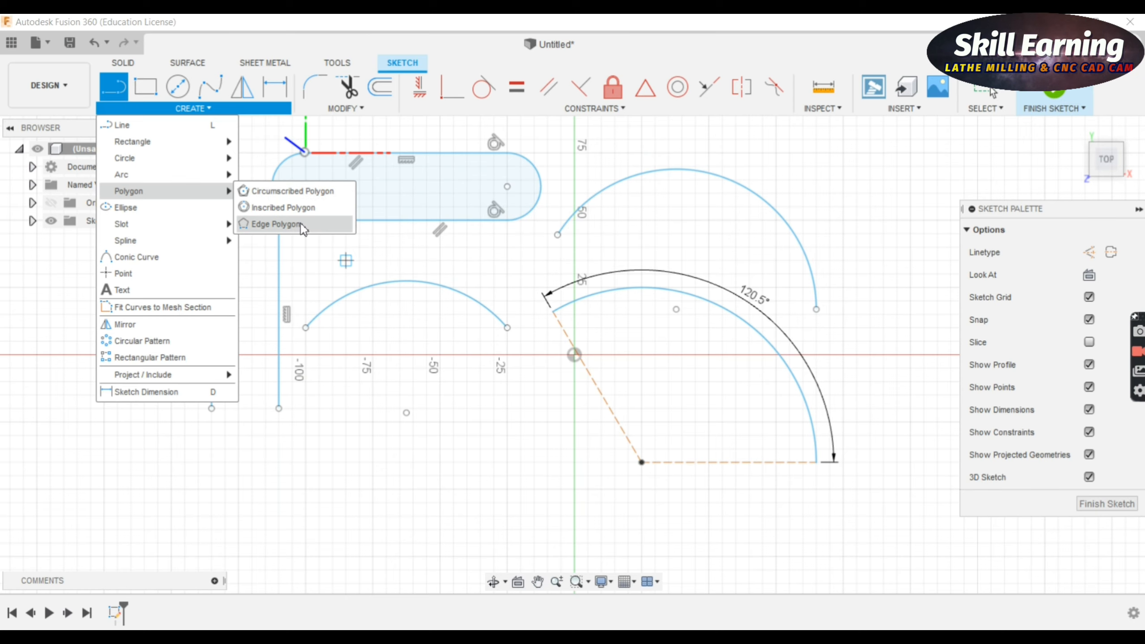
left_click(316, 191)
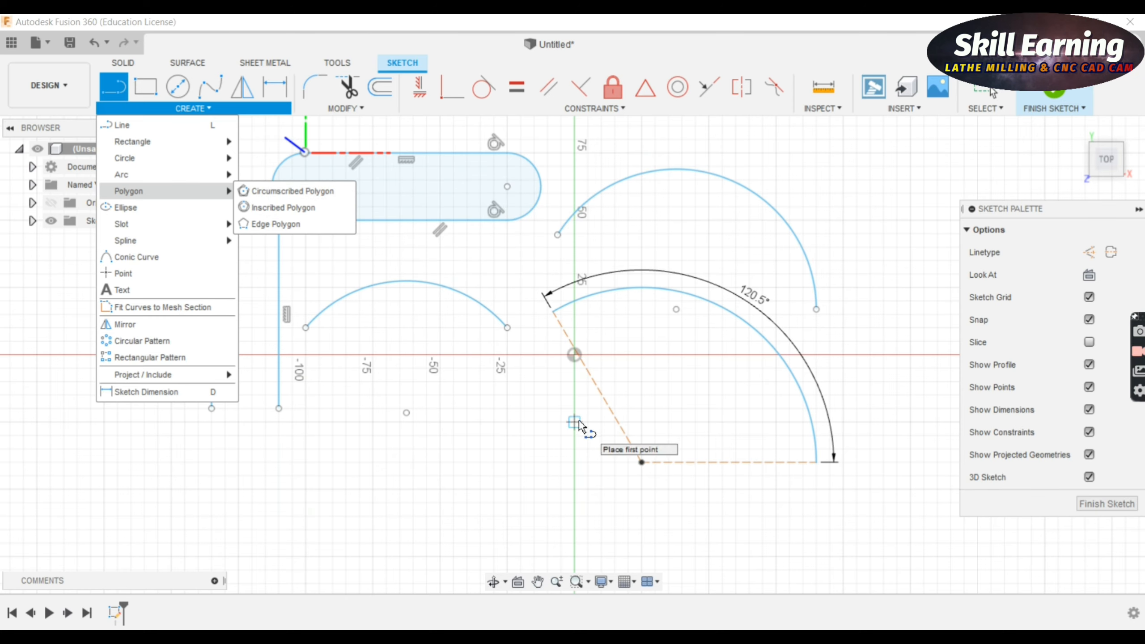
left_click(278, 192)
scroll(532, 406, "up", 3)
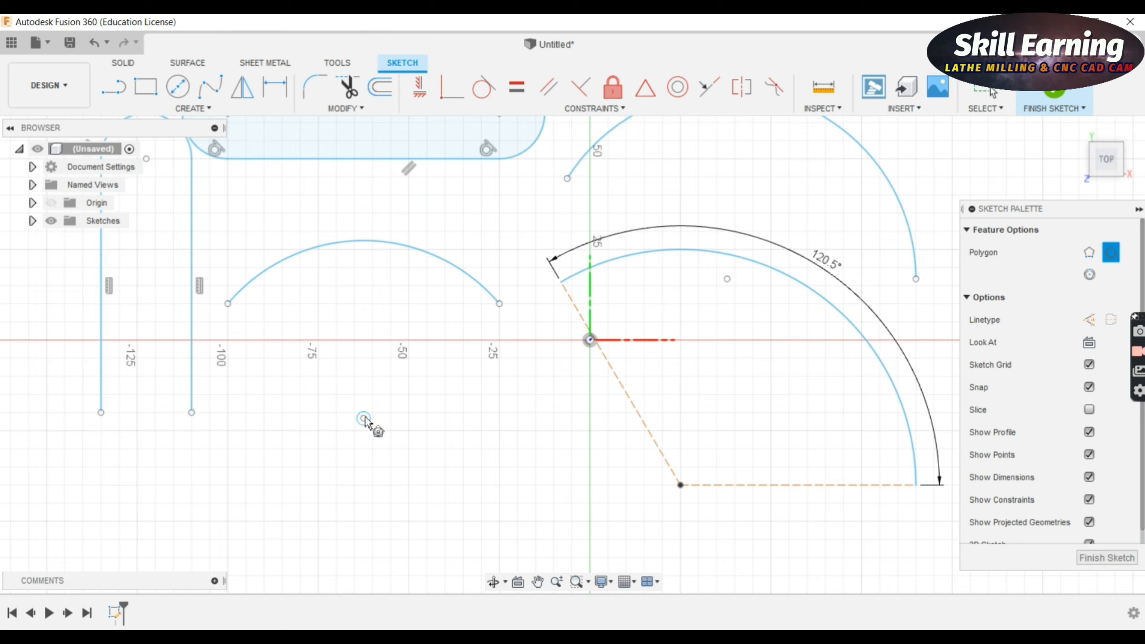
left_click(467, 492)
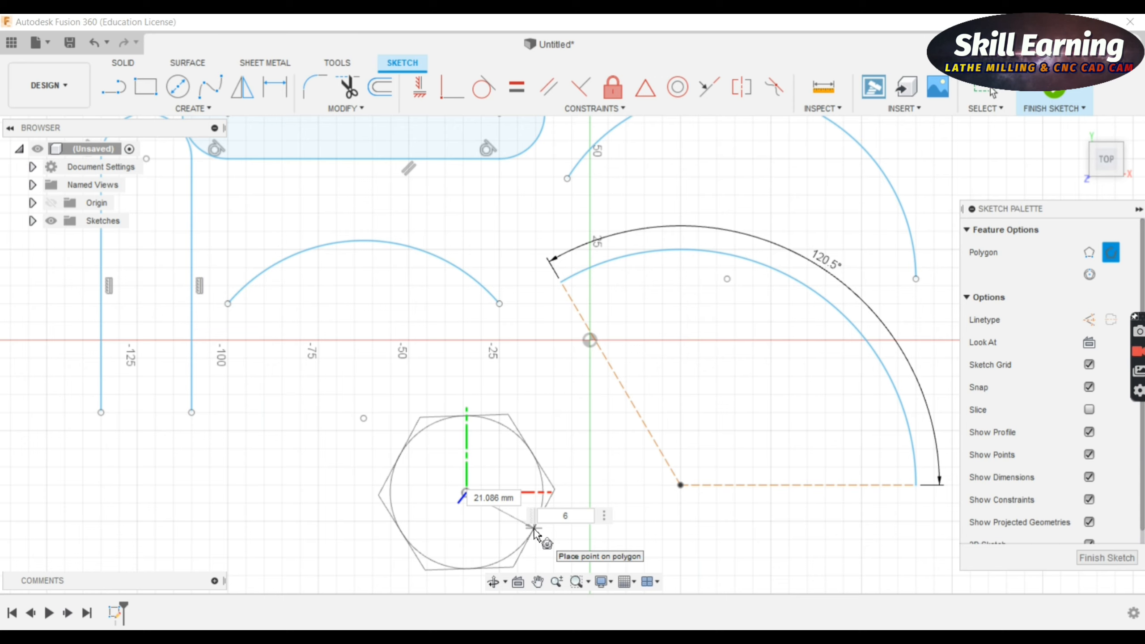
left_click(533, 529)
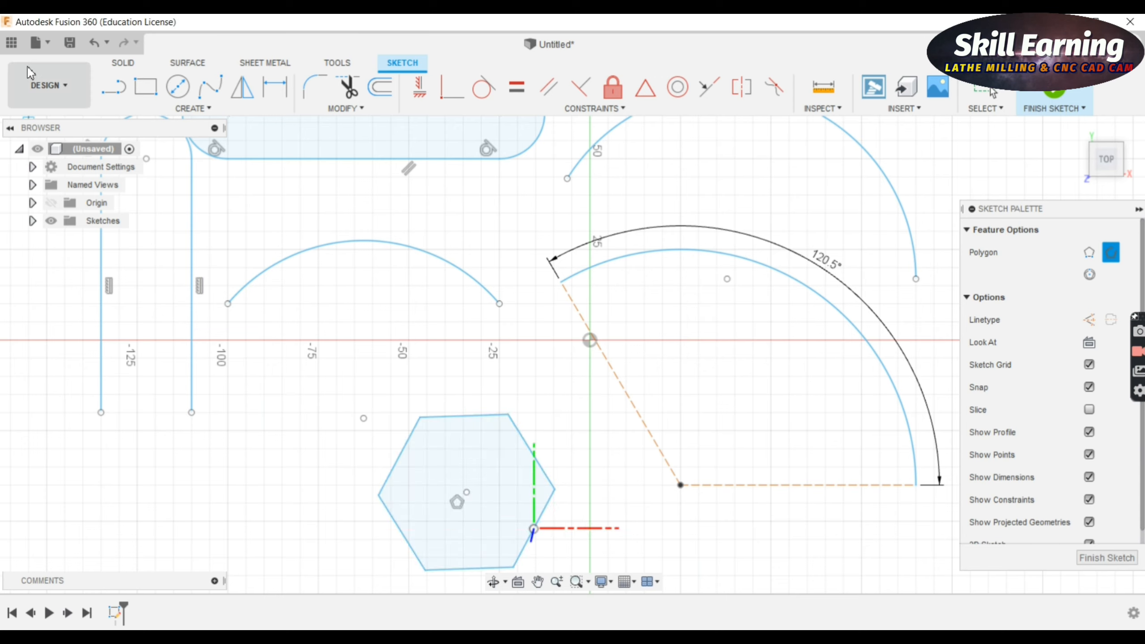
Sketch a six-sided inscribed polygon with a radius of about 23 mm beside the circumscribed hexagon, below the two vertical lines.
left_click(194, 109)
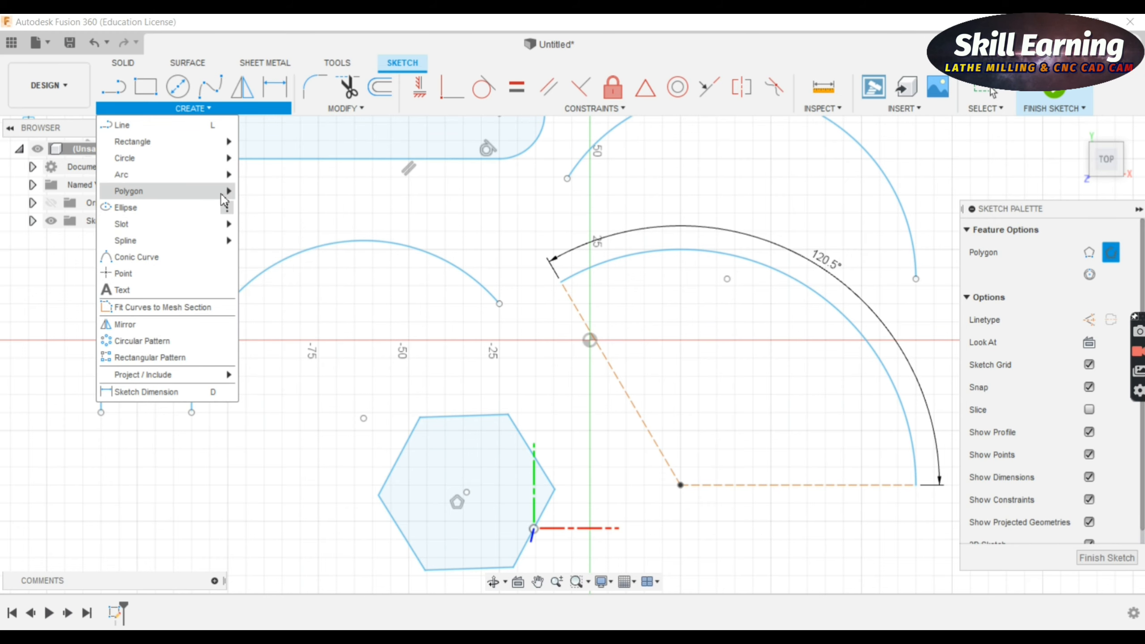
mouse_move(225, 191)
left_click(257, 208)
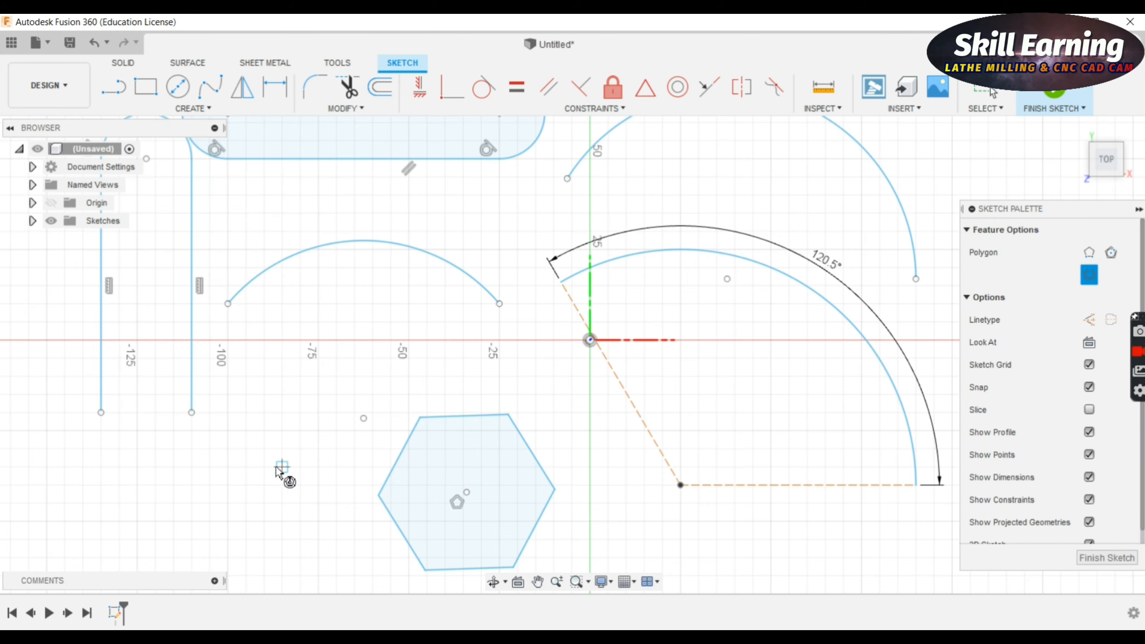
left_click(232, 491)
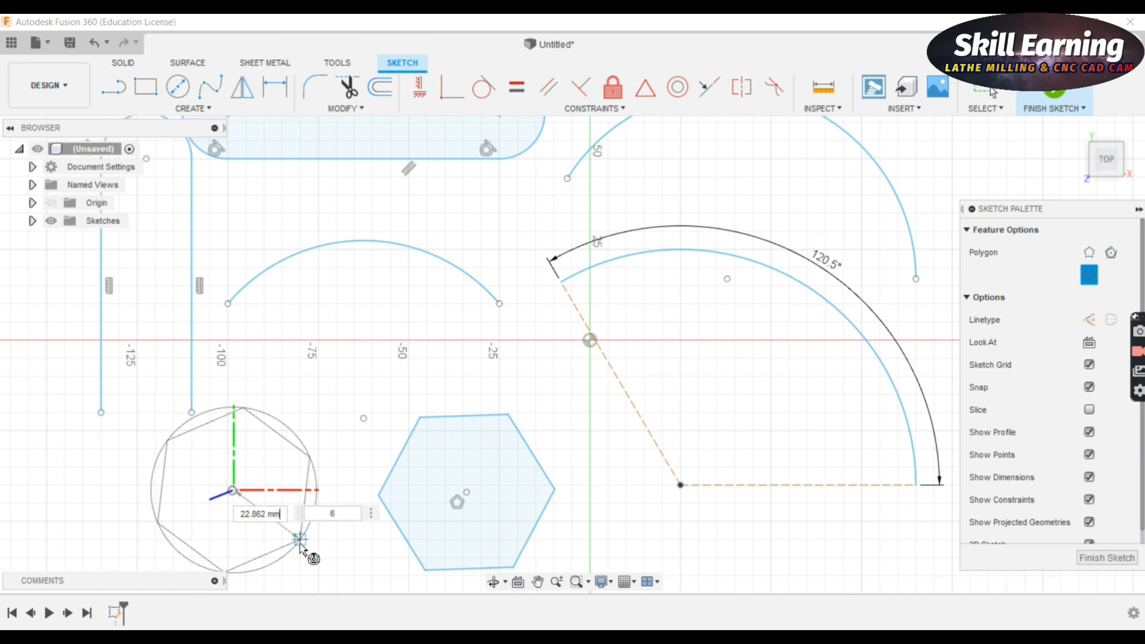
left_click(299, 540)
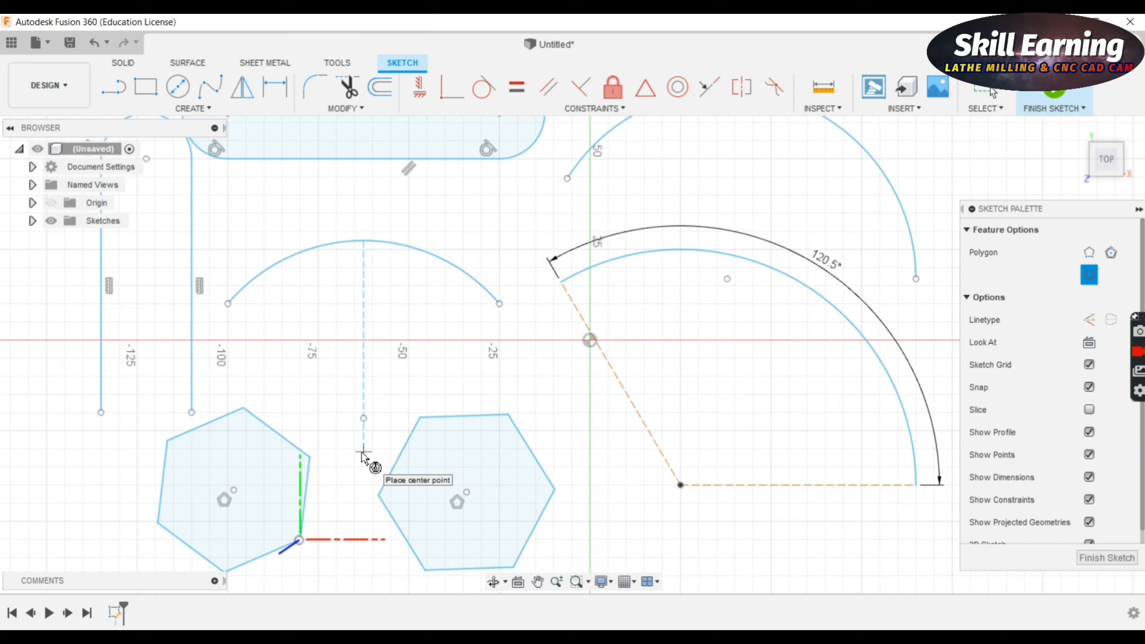
Sketch an eight-sided edge polygon on a horizontal base edge about 100 mm long, in the empty area beyond the center point arcs.
left_click(198, 110)
mouse_move(208, 194)
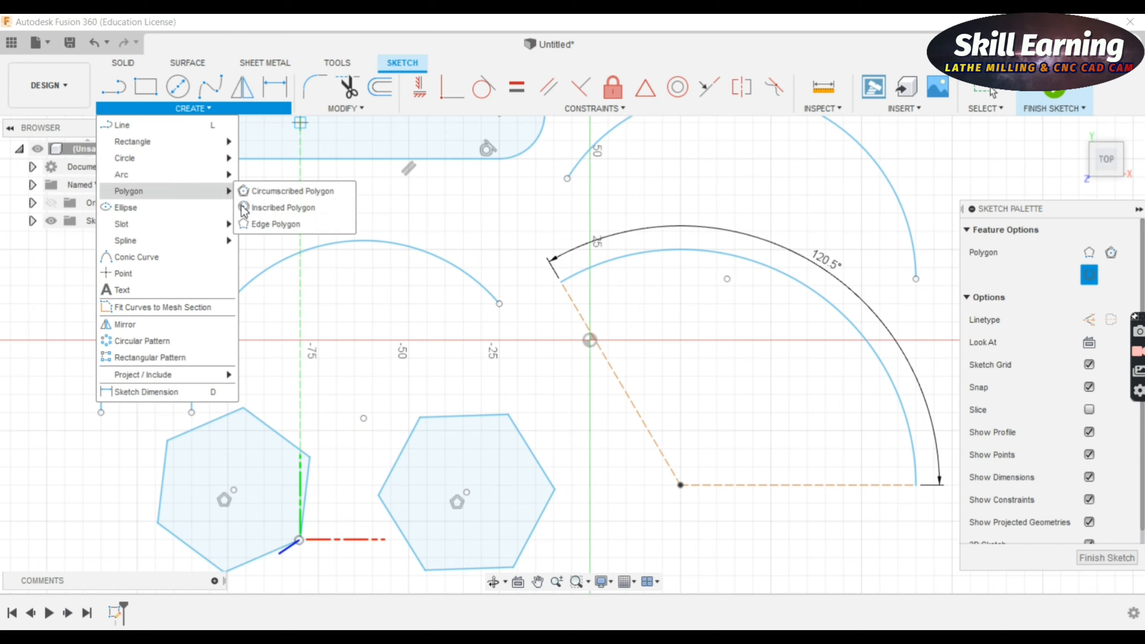
left_click(270, 226)
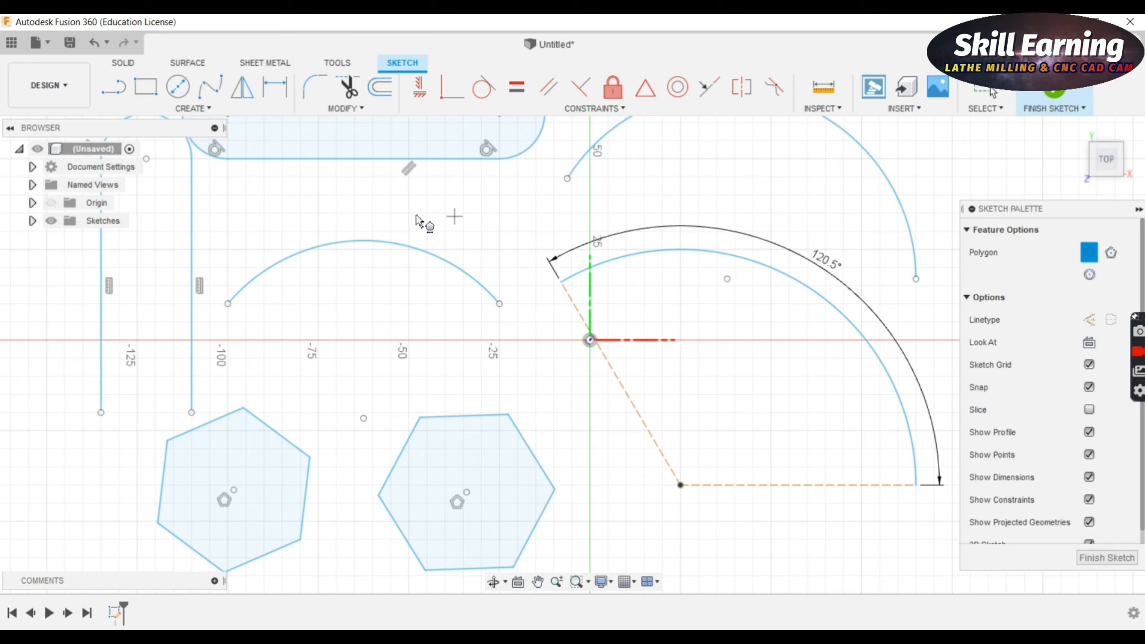
scroll(522, 311, "down", 3)
middle_click_drag(636, 326, 189, 404)
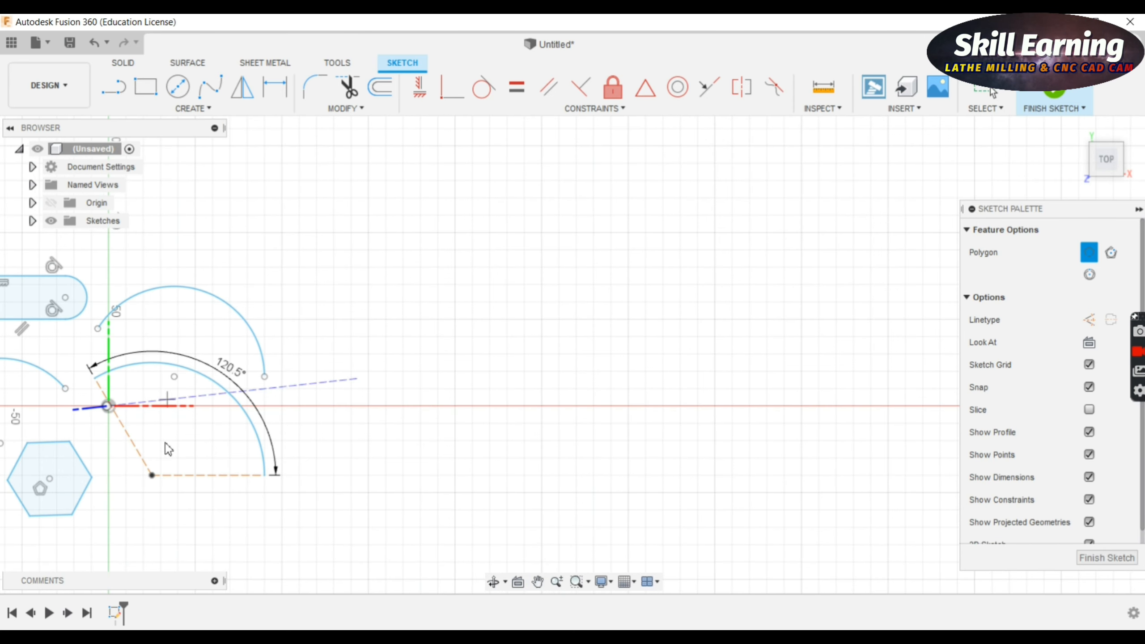
left_click(197, 109)
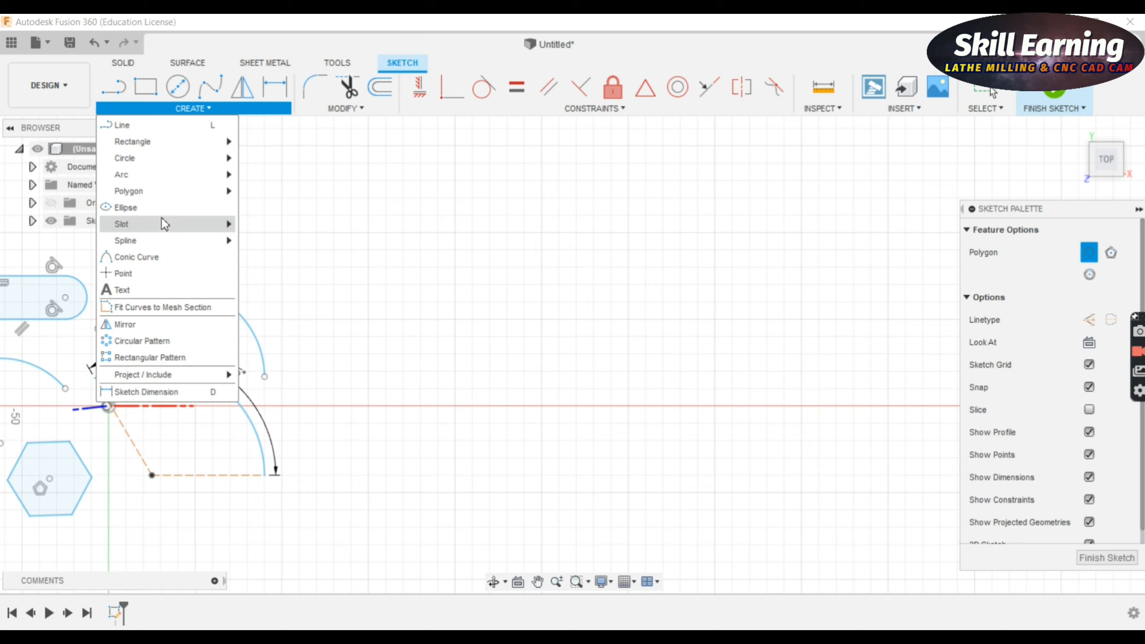
mouse_move(234, 192)
left_click(286, 229)
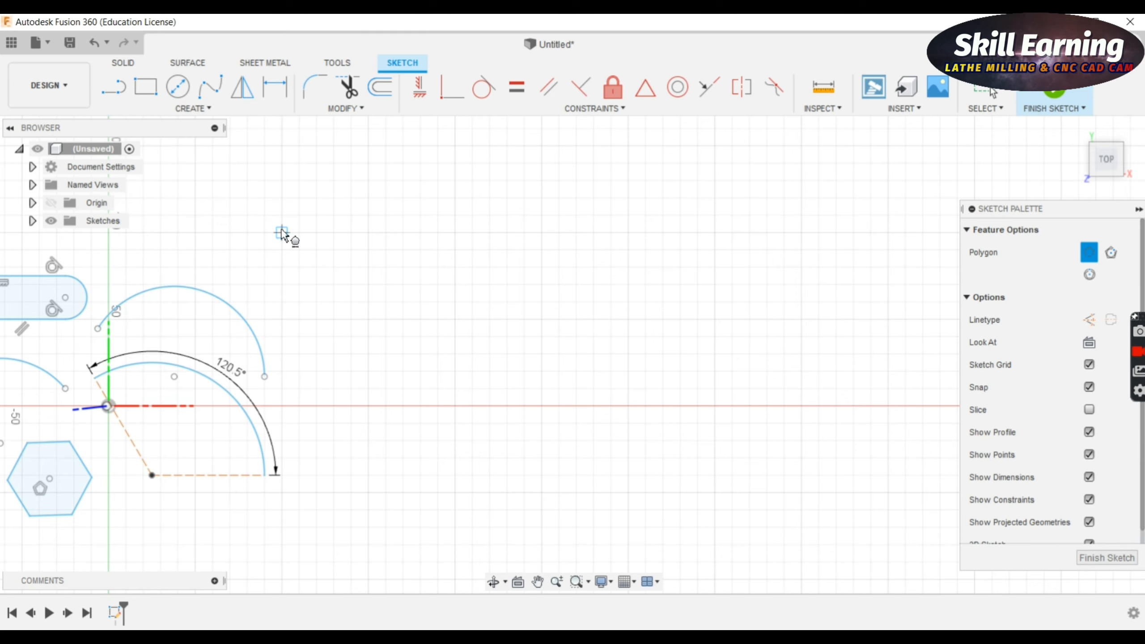
left_click(368, 319)
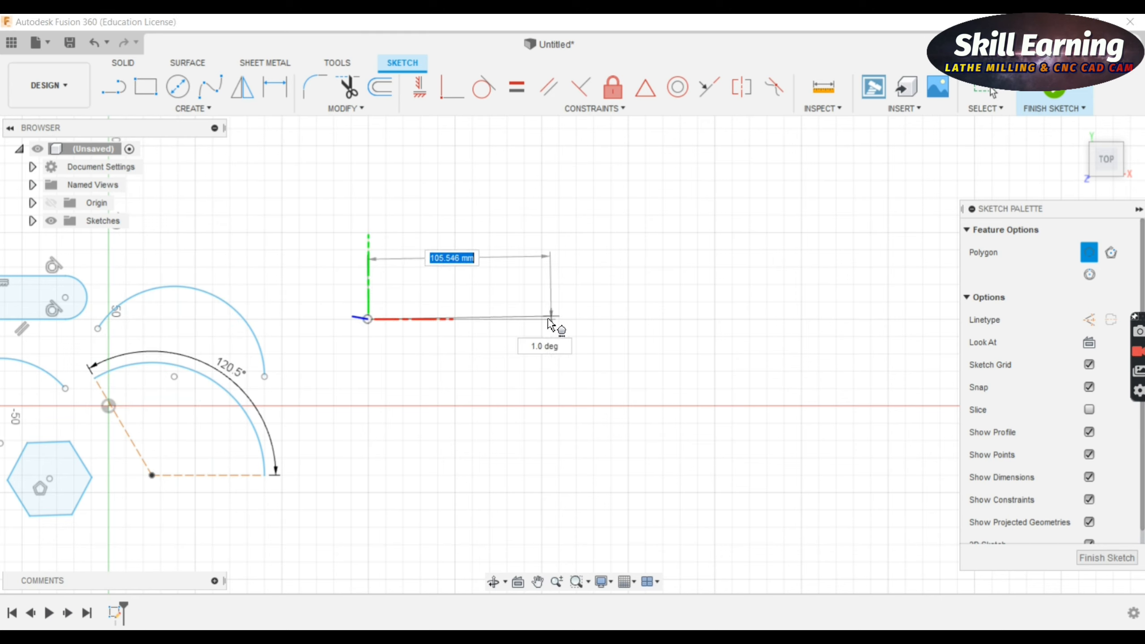
left_click(543, 319)
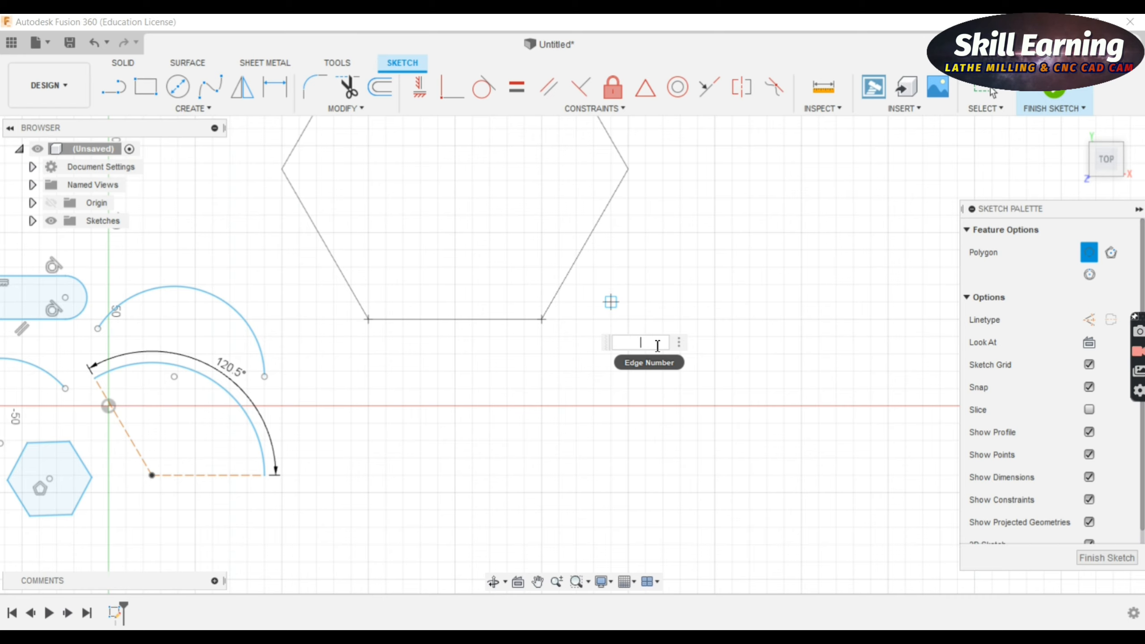
scroll(647, 294, "down", 2)
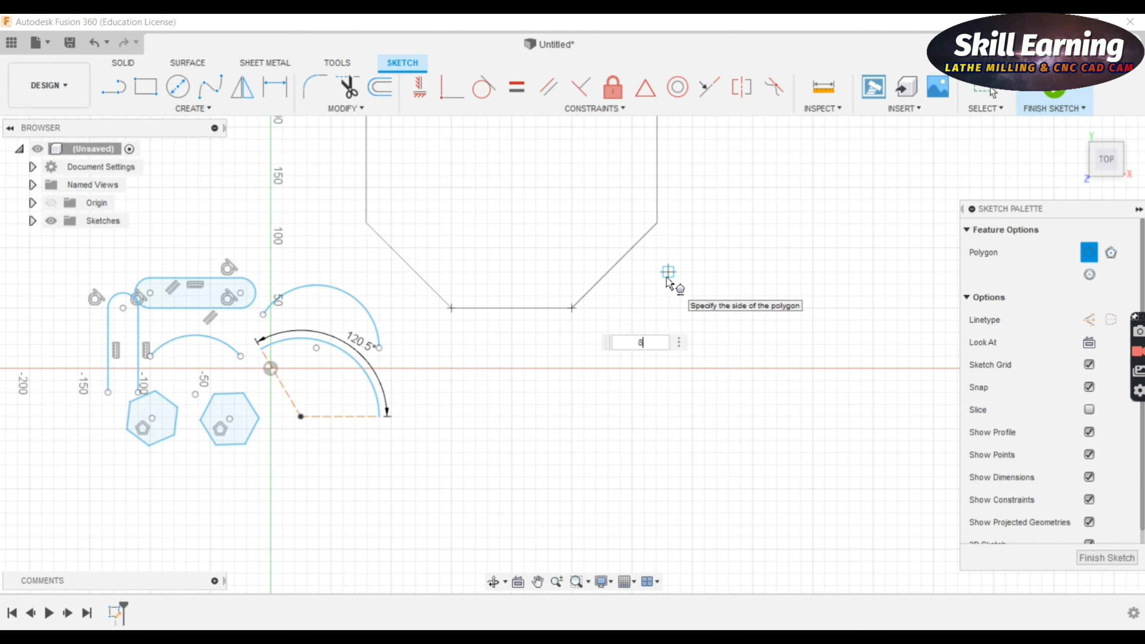
key("Return")
key("Escape")
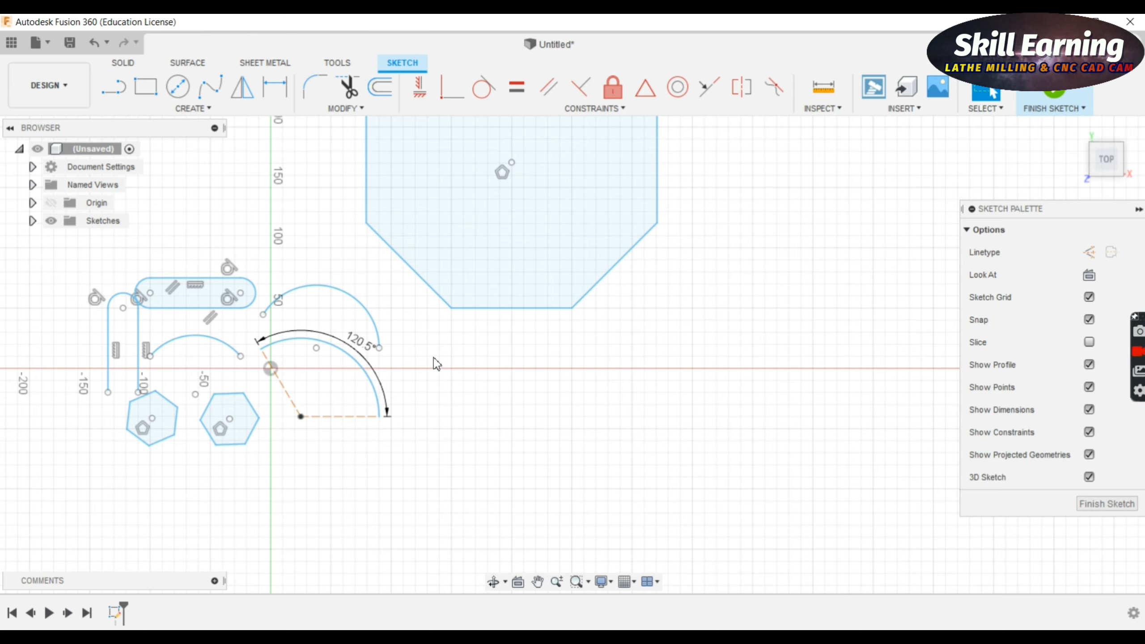
Sketch a larger nine-sided edge polygon from a nearly horizontal base edge beside the octagon, slightly overlapping it.
scroll(504, 235, "down", 2)
middle_click_drag(503, 235, 512, 369)
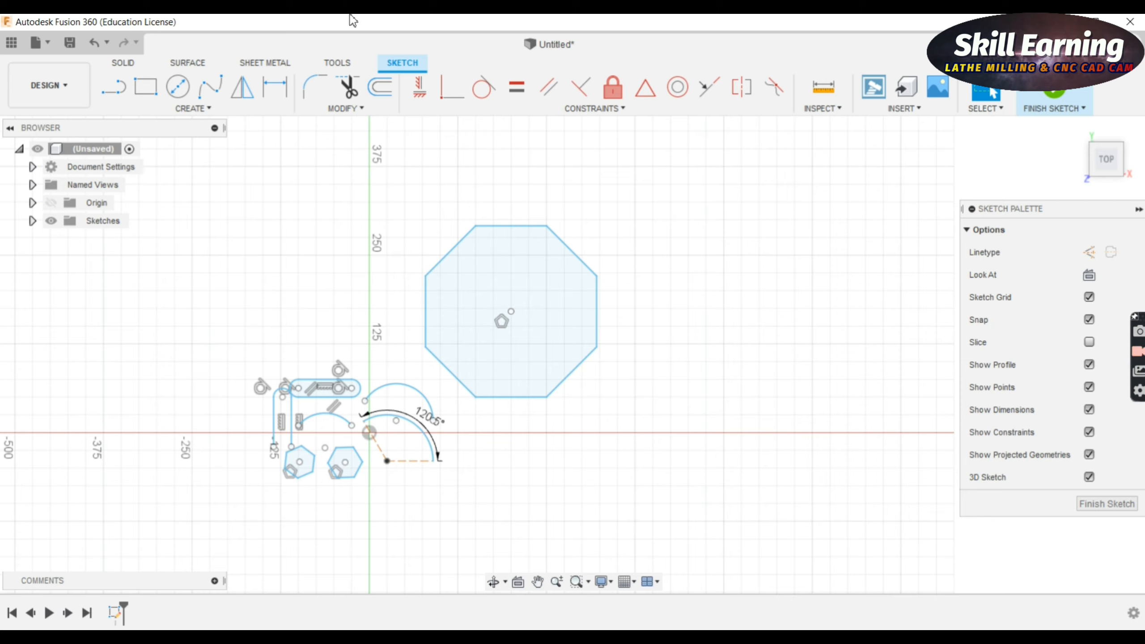
left_click(193, 108)
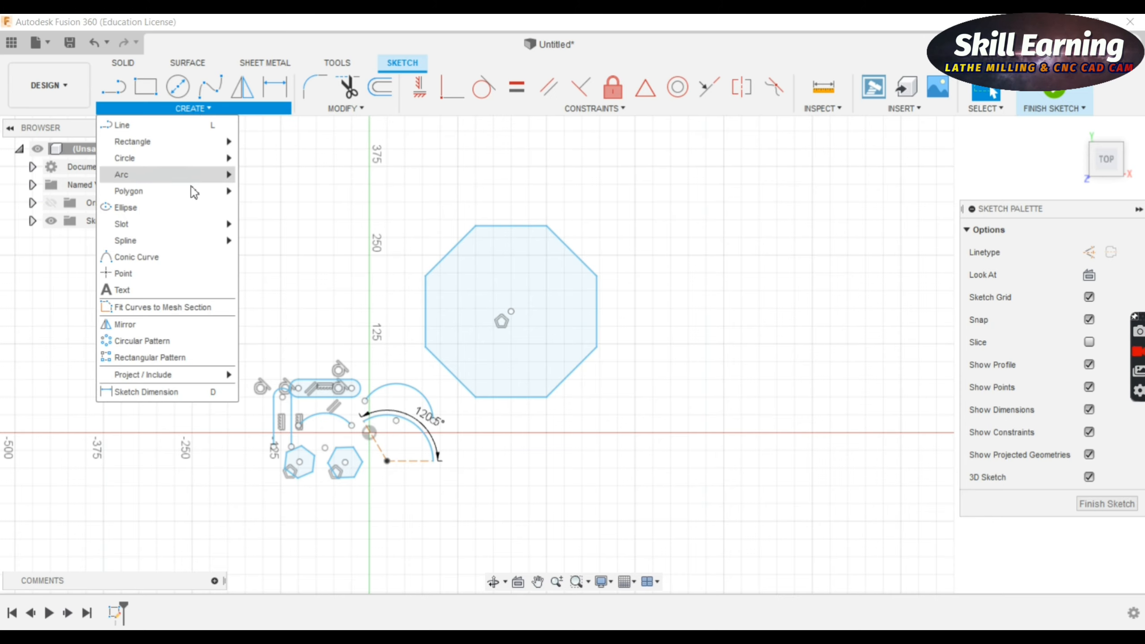
mouse_move(226, 191)
left_click(250, 221)
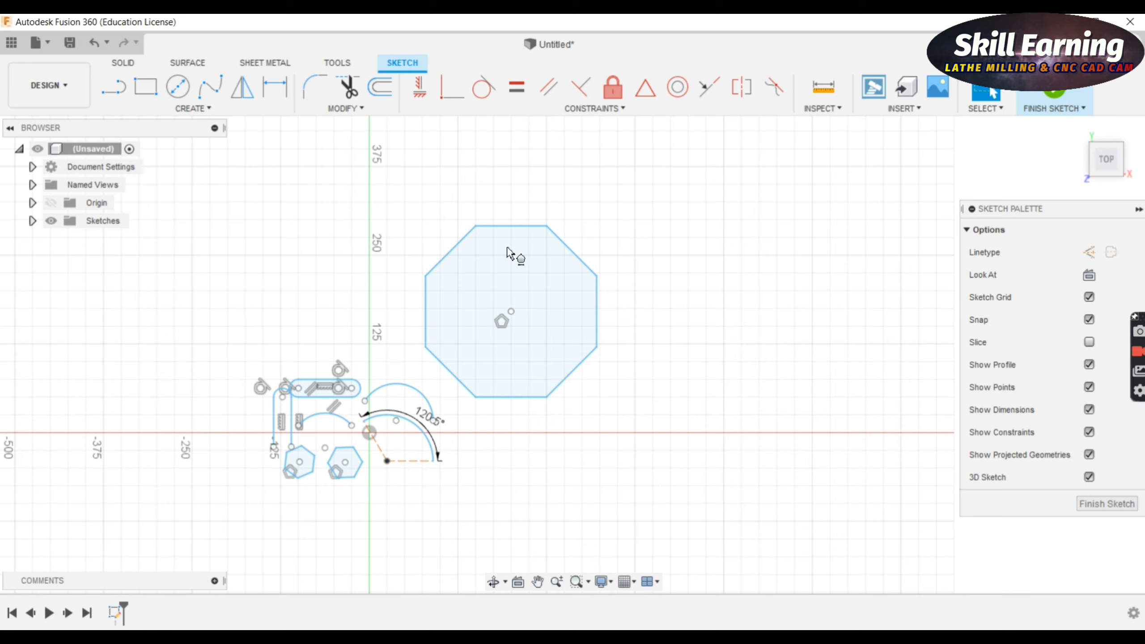
left_click(676, 352)
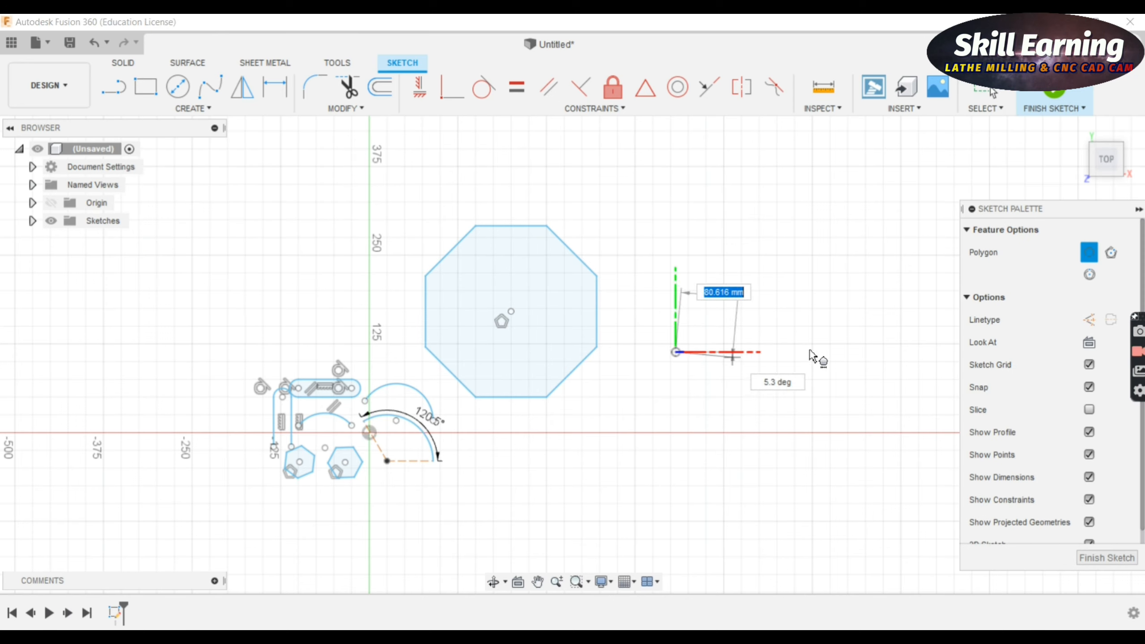
left_click(806, 351)
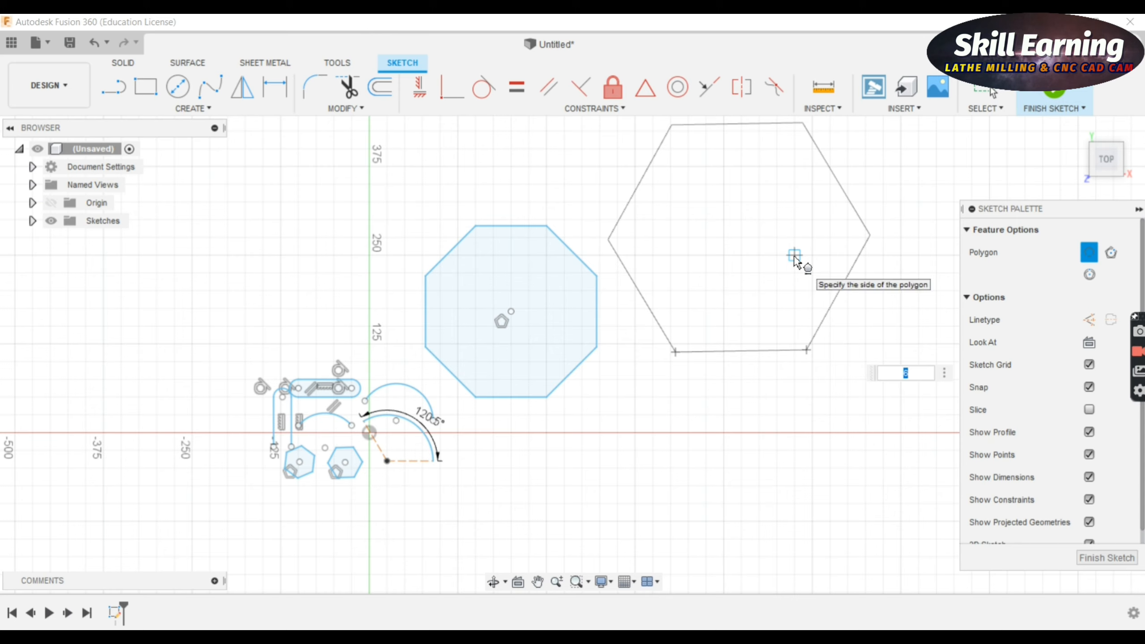
type("9")
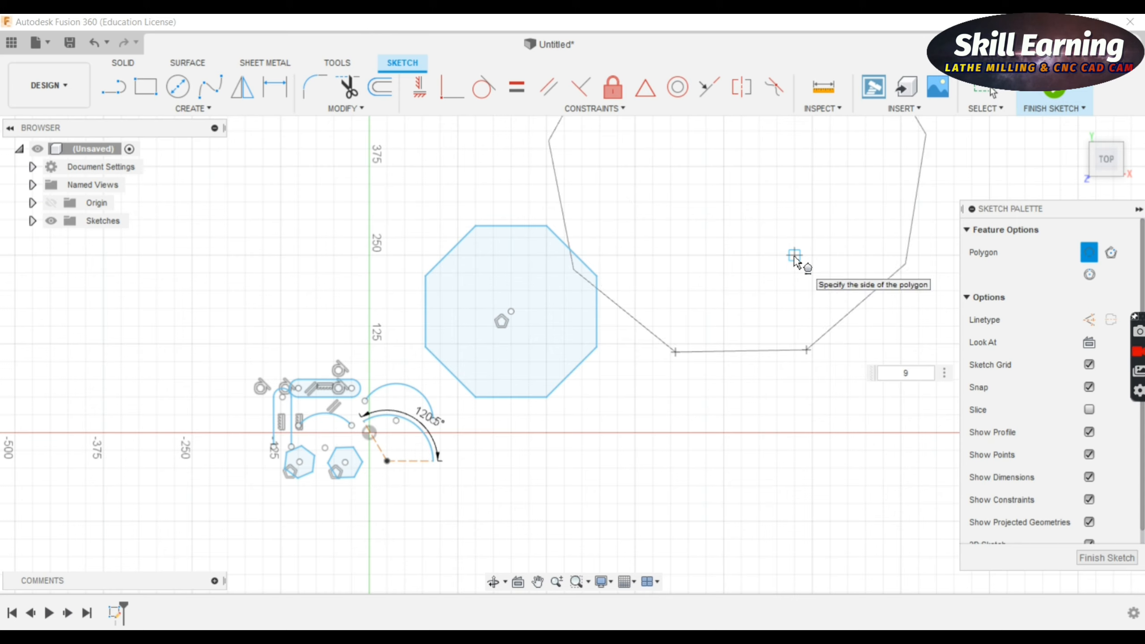
key("Return")
scroll(612, 423, "down", 3)
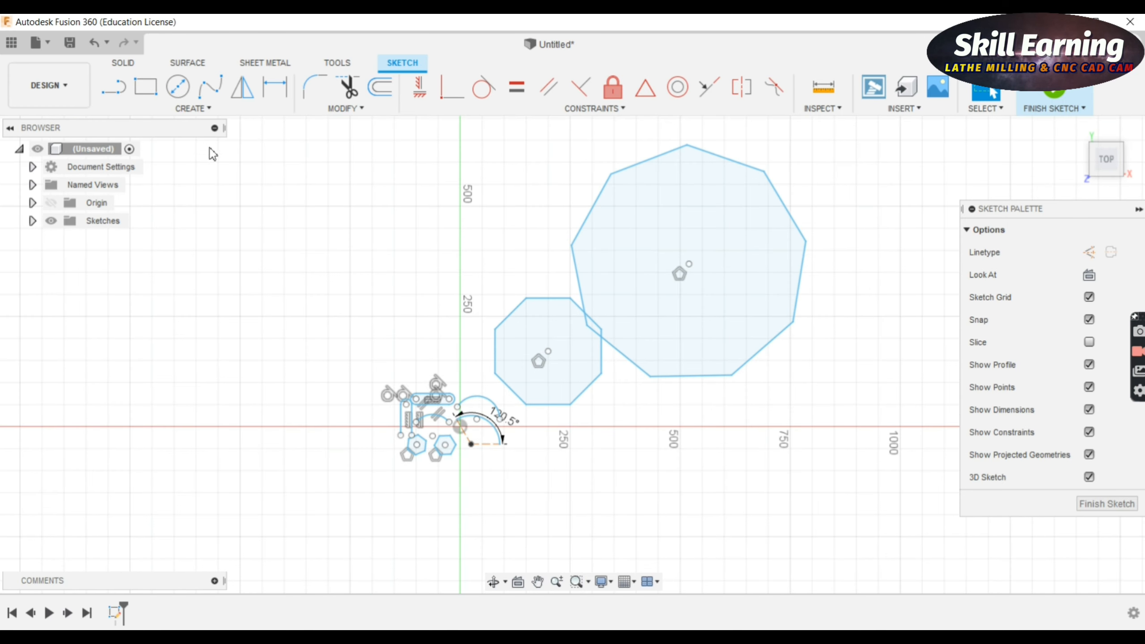
Sketch a wide, flat ellipse with a horizontal major axis above the slot, on the opposite side of the vertical axis from the octagon.
left_click(198, 109)
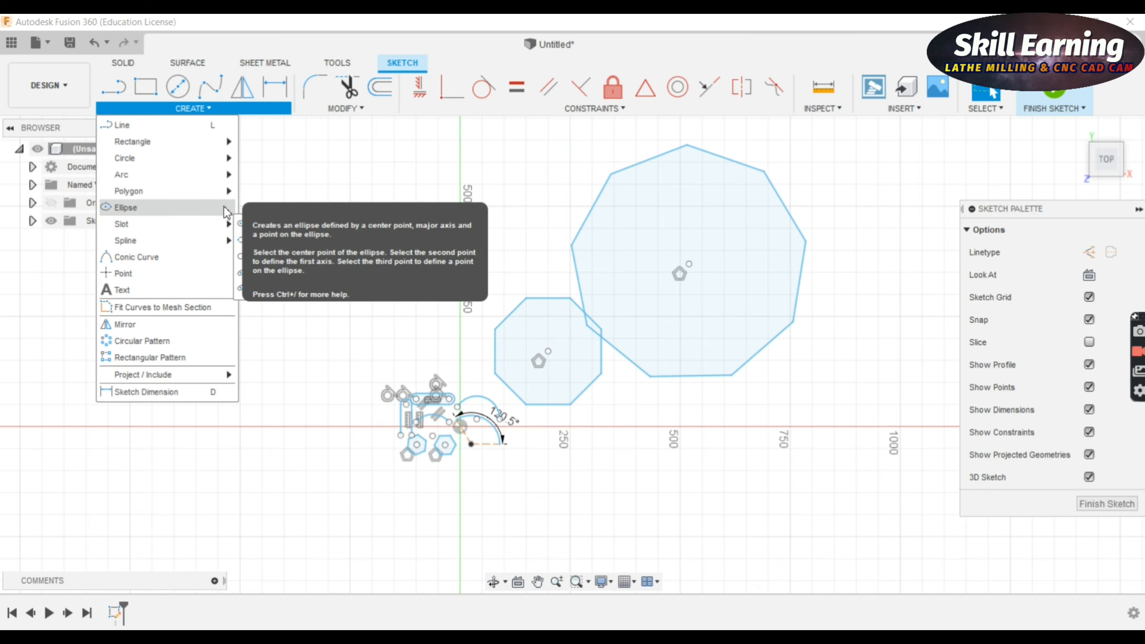
left_click(191, 207)
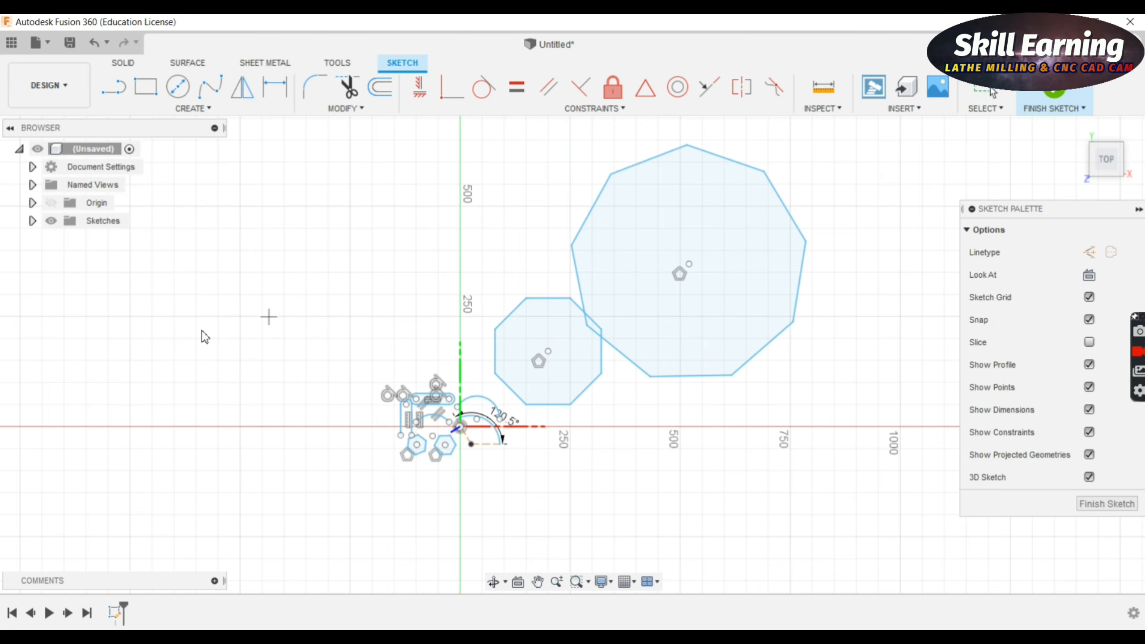
scroll(361, 320, "up", 3)
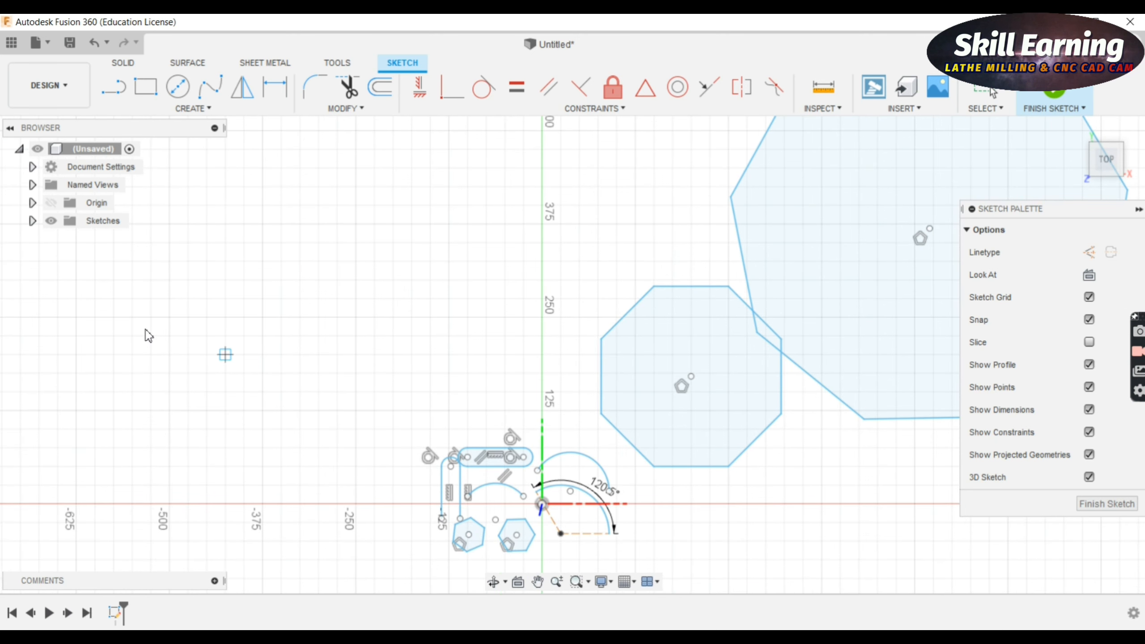
left_click(263, 318)
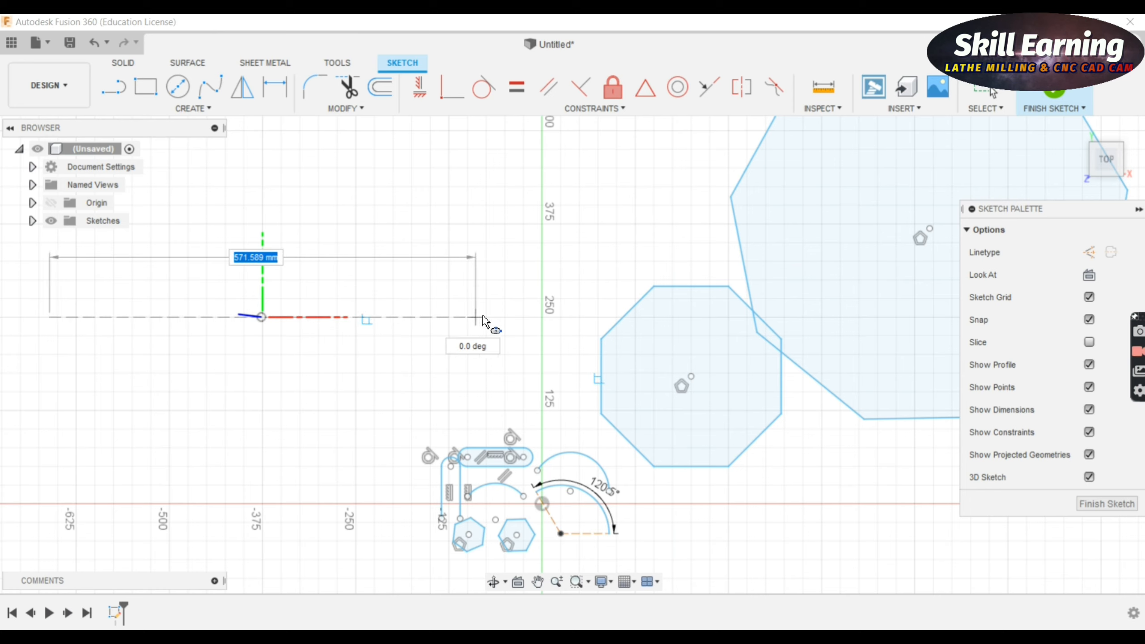
left_click(512, 319)
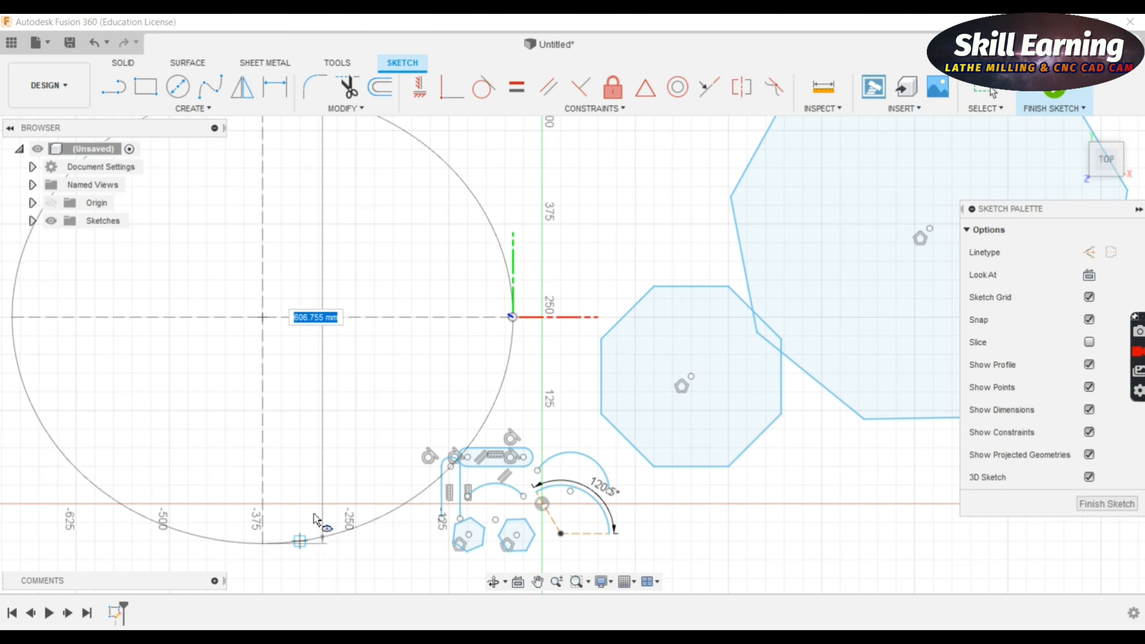
left_click(318, 392)
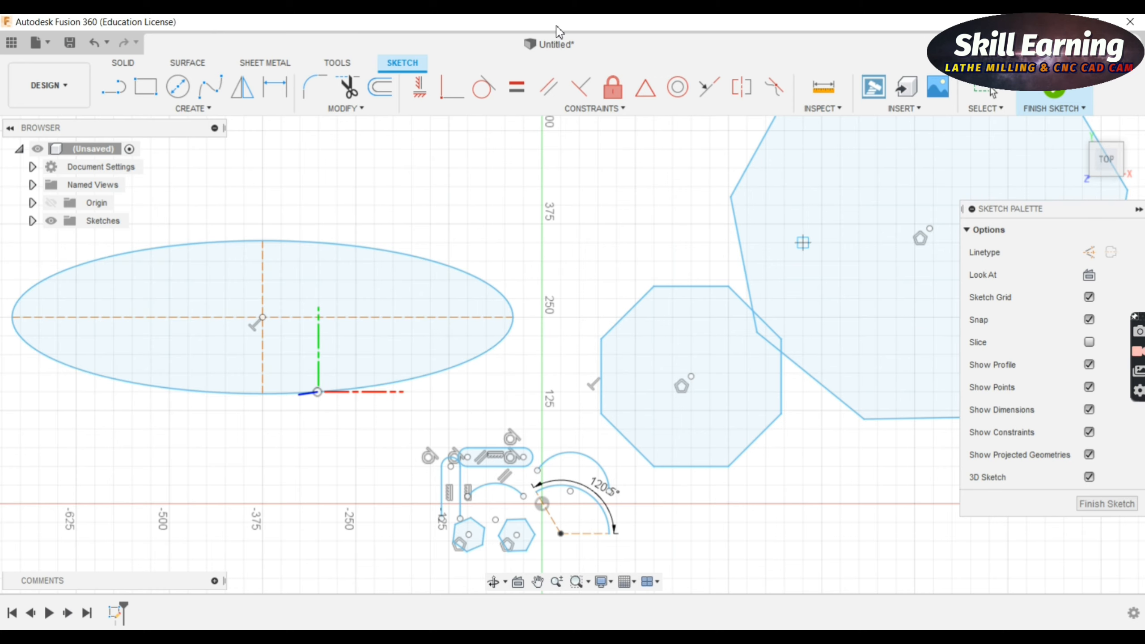
Sketch a second ellipse below and outside the first, with a vertical axis about 404 mm long and a horizontal axis about 1018 mm long.
left_click(207, 110)
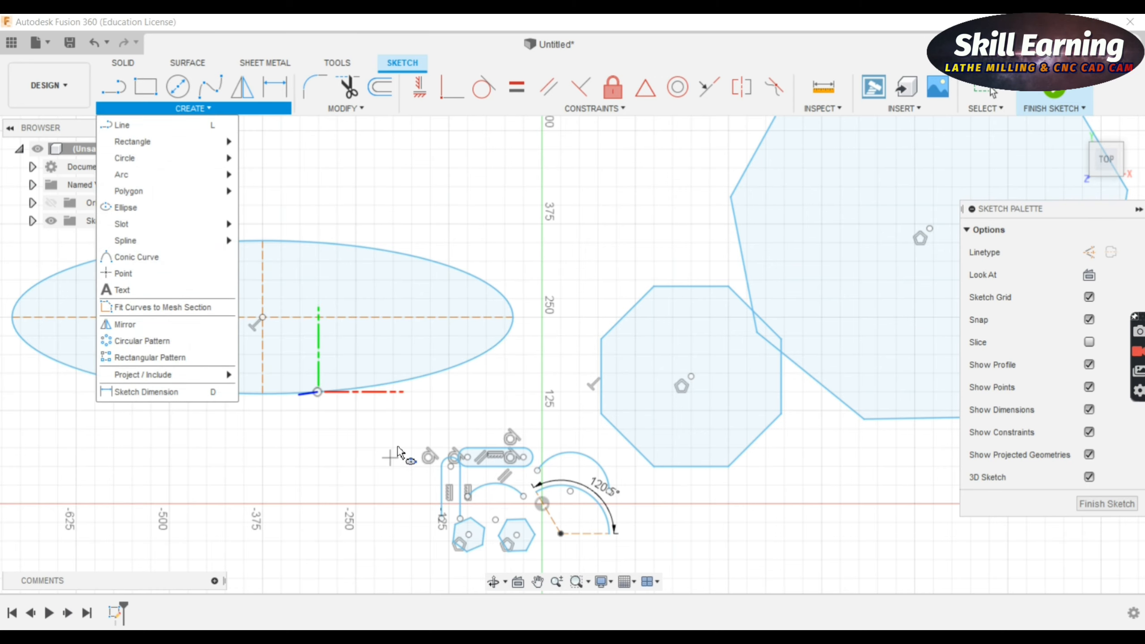
scroll(399, 451, "down", 3)
middle_click_drag(384, 407, 525, 267)
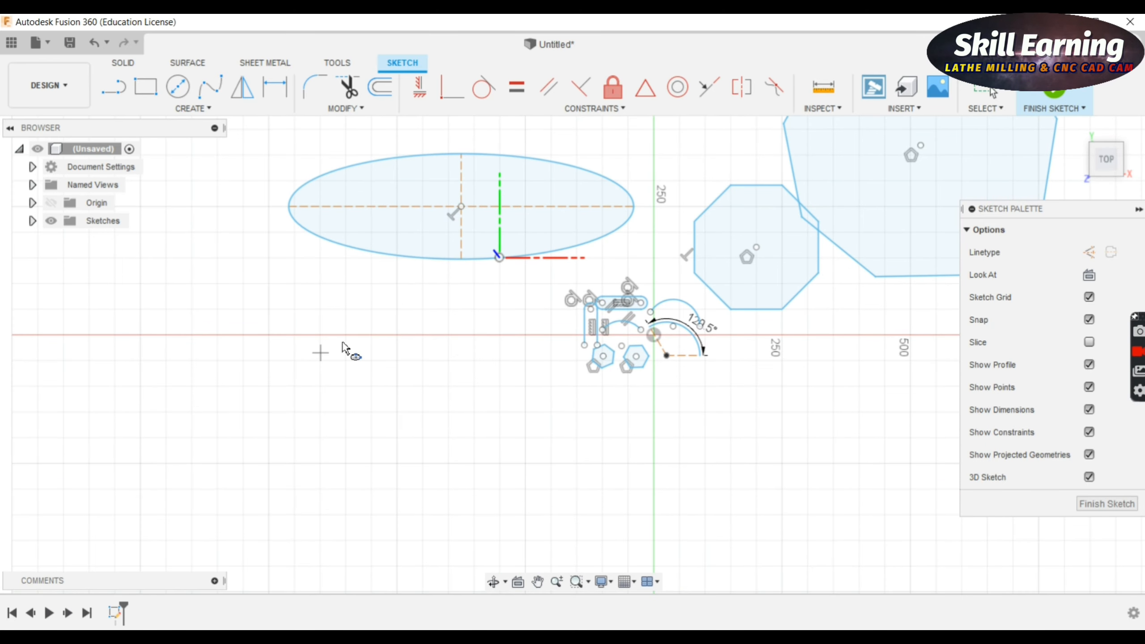
left_click(202, 360)
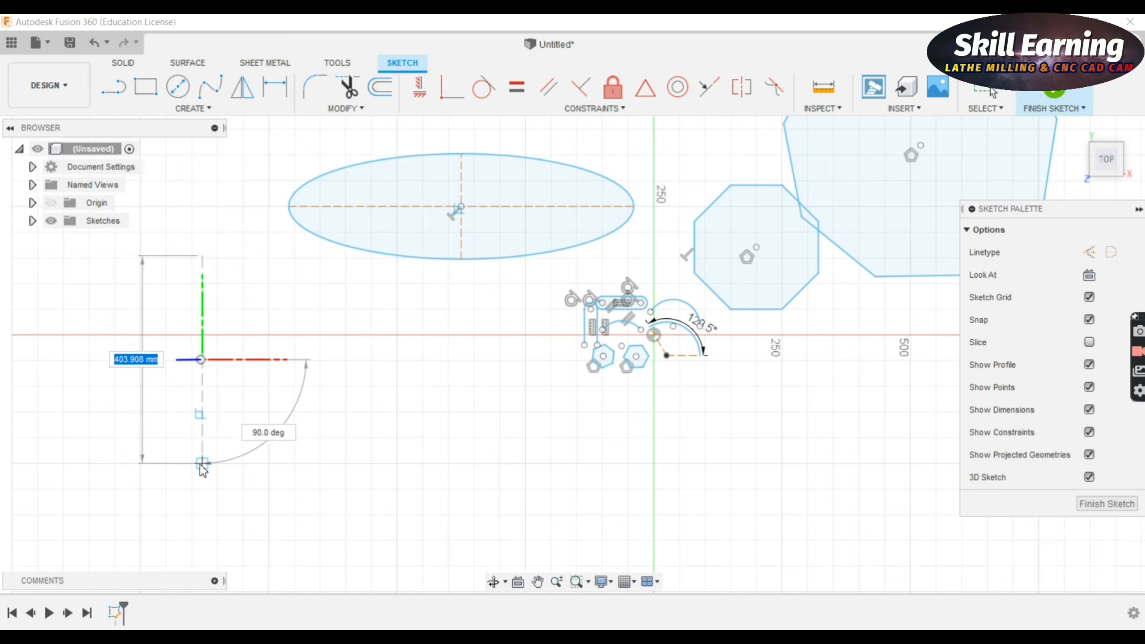
left_click(203, 464)
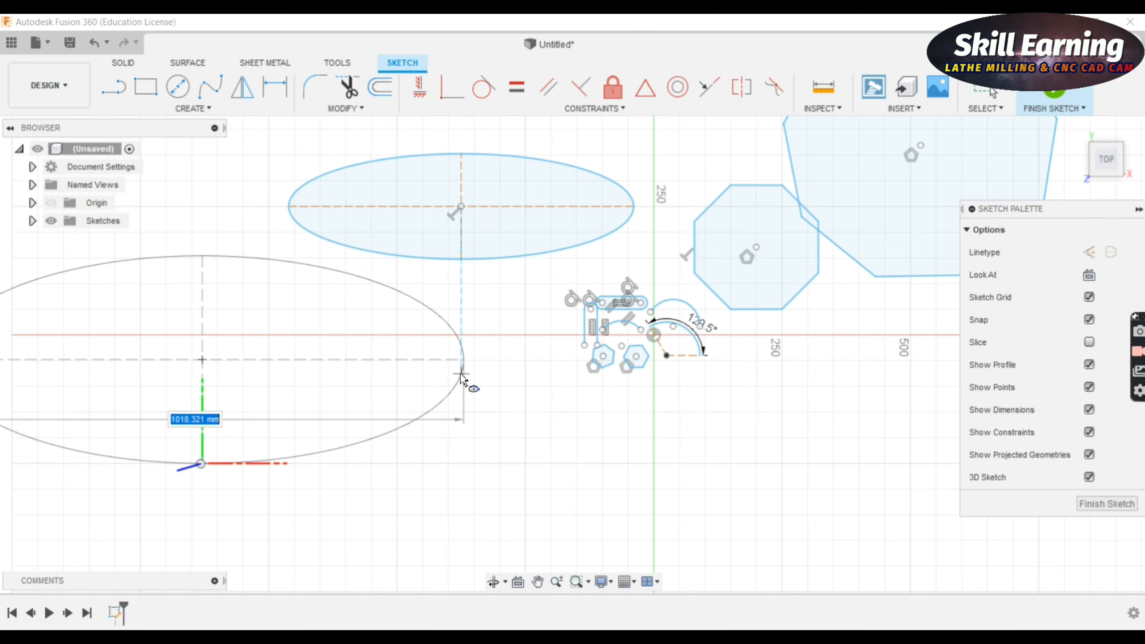
left_click(460, 373)
scroll(549, 432, "down", 5)
scroll(586, 406, "up", 4)
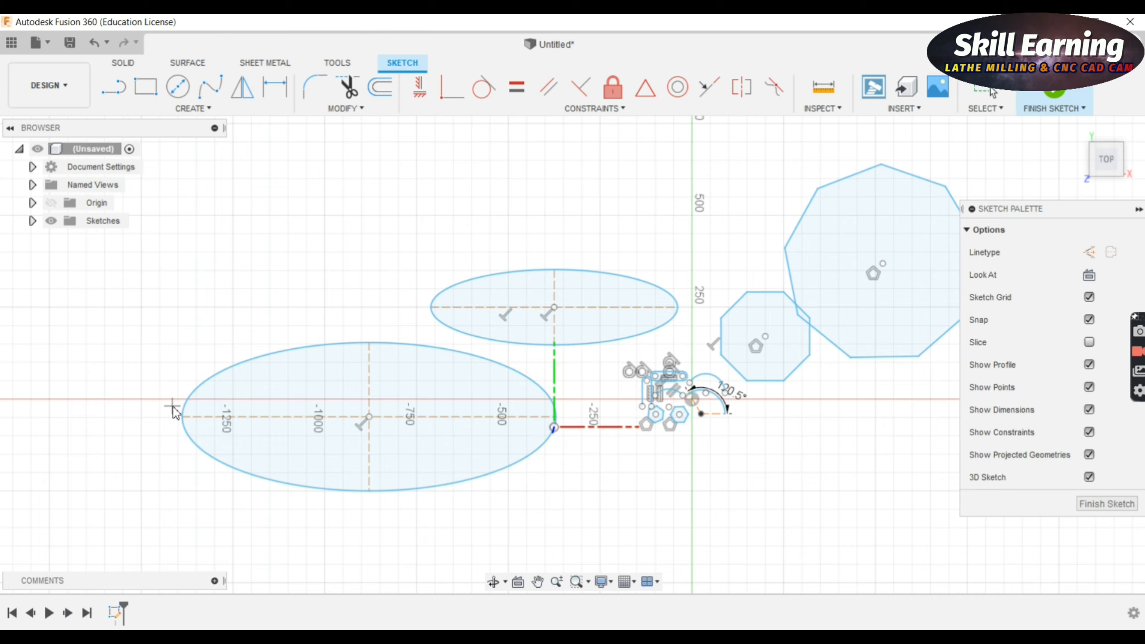
Sketch a horizontal center to center slot above the ellipses, with centers 500 mm apart and a width of 200 mm.
left_click(192, 109)
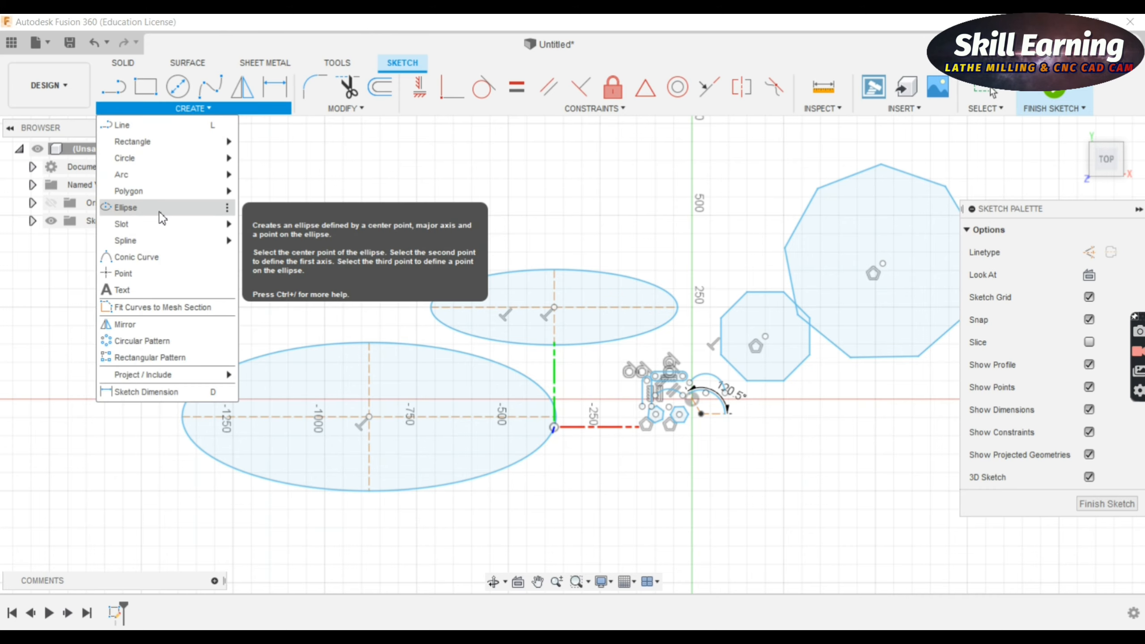
mouse_move(165, 221)
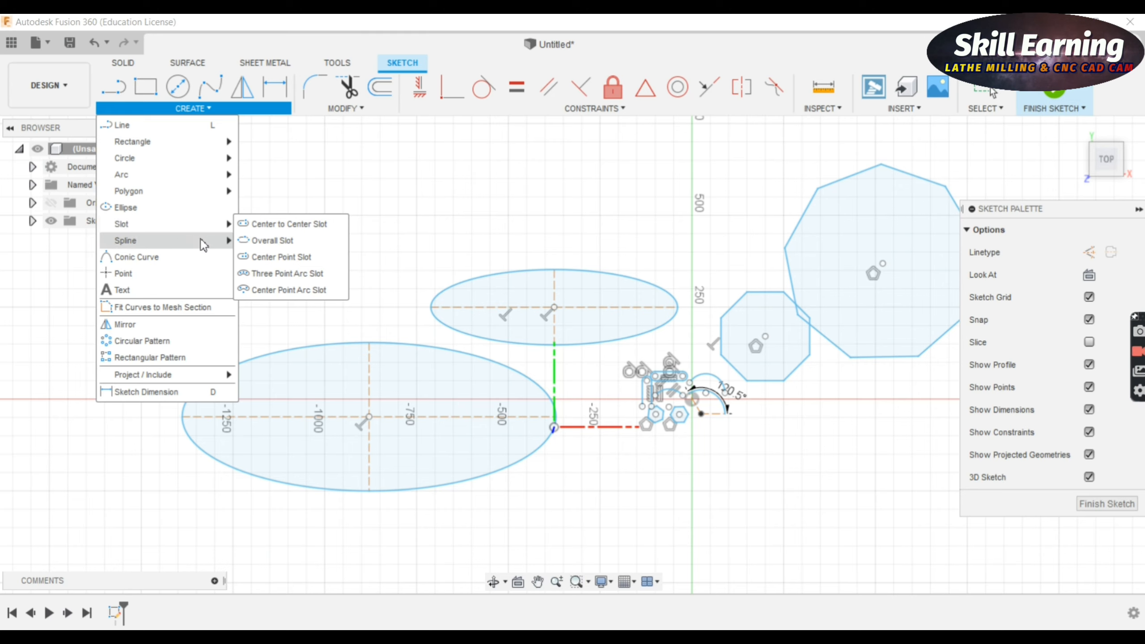
left_click(265, 229)
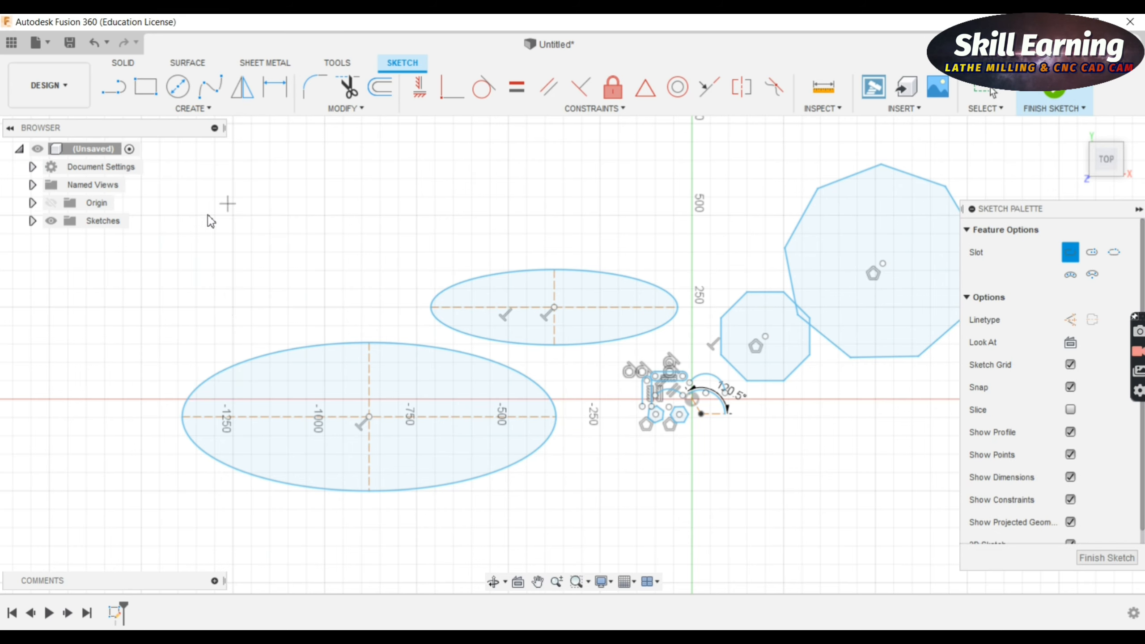
left_click(233, 216)
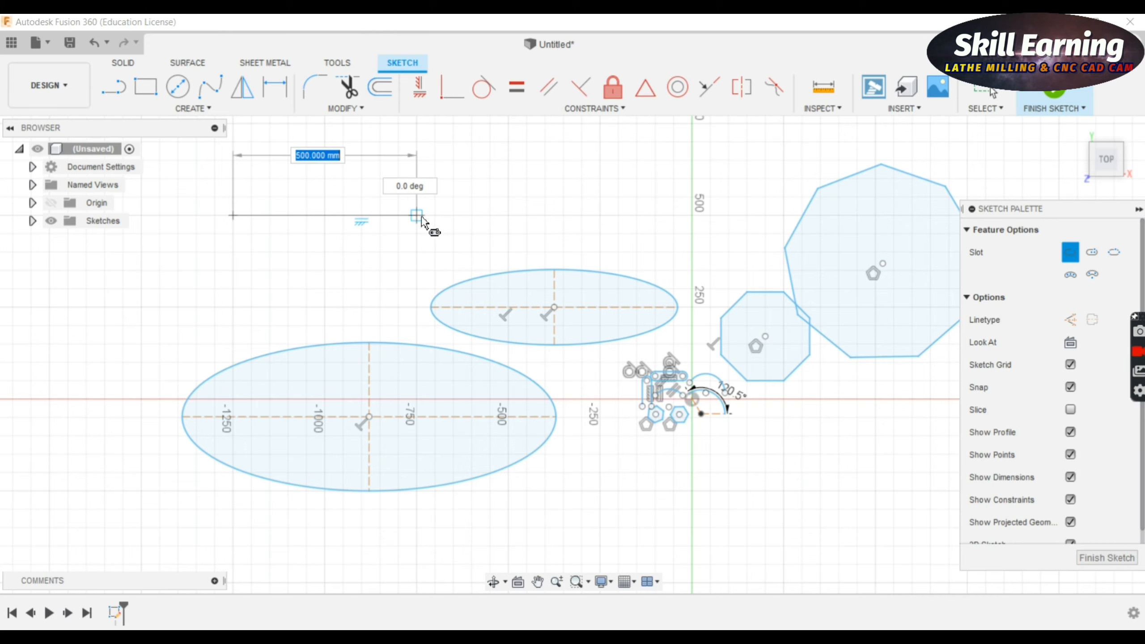
left_click(422, 218)
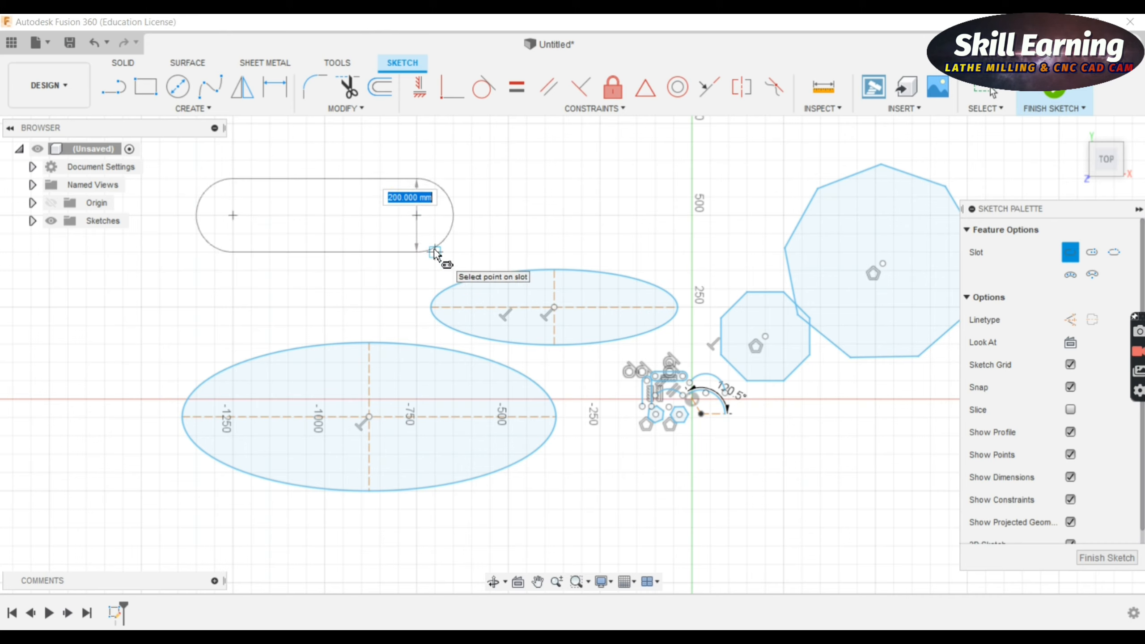
key("Return")
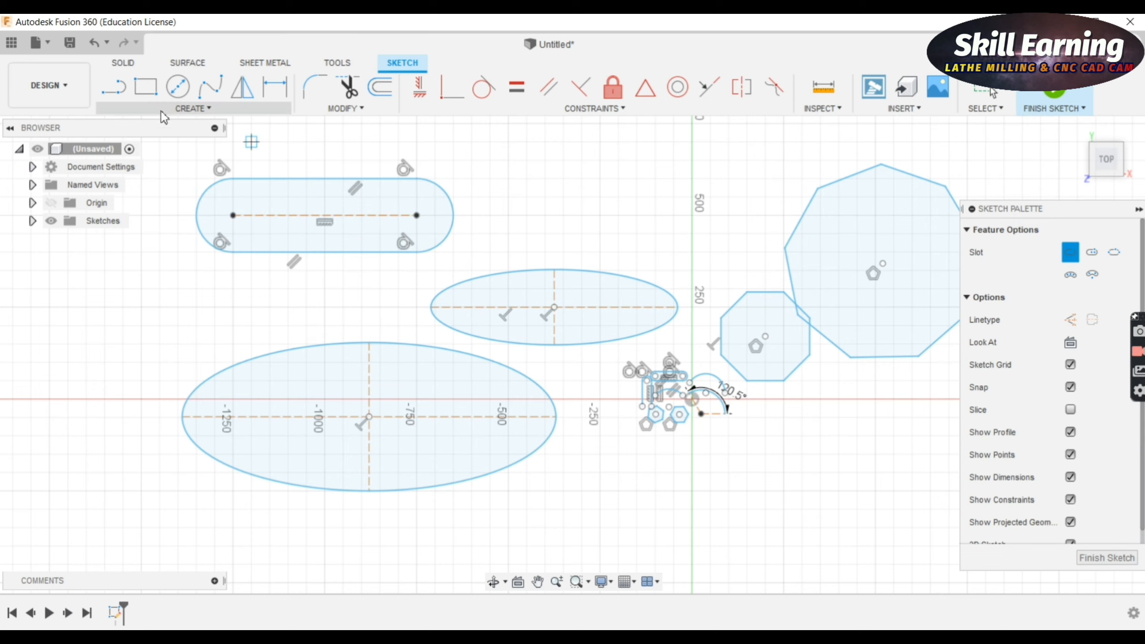
Sketch a horizontal overall slot 650 mm long beside the center to center slot, in line with it and equally wide.
left_click(202, 118)
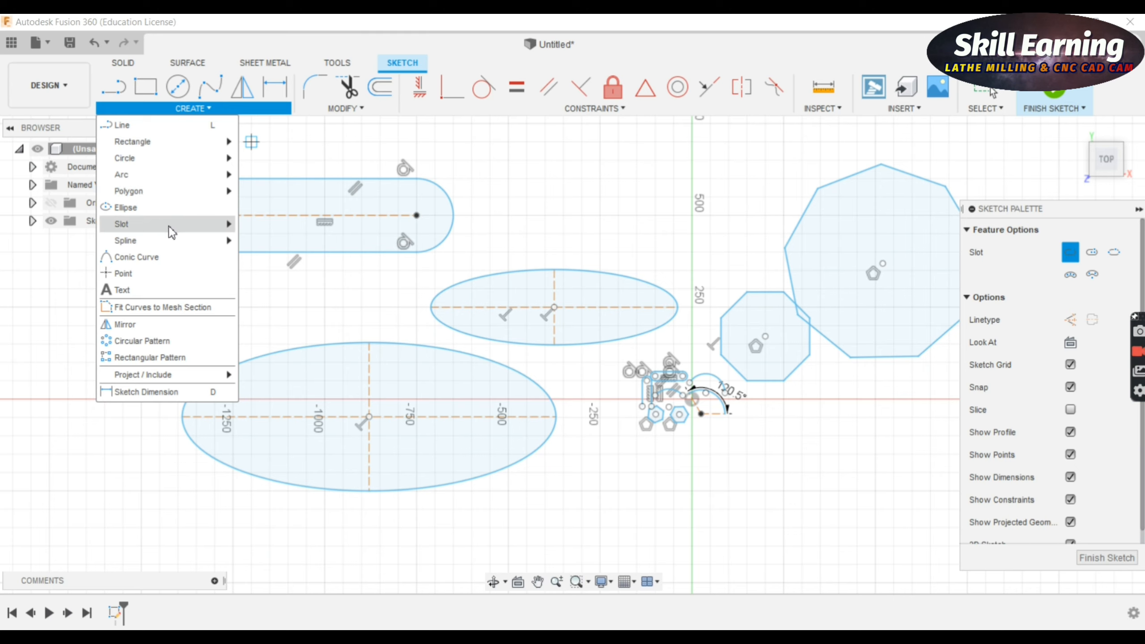
mouse_move(226, 223)
left_click(265, 242)
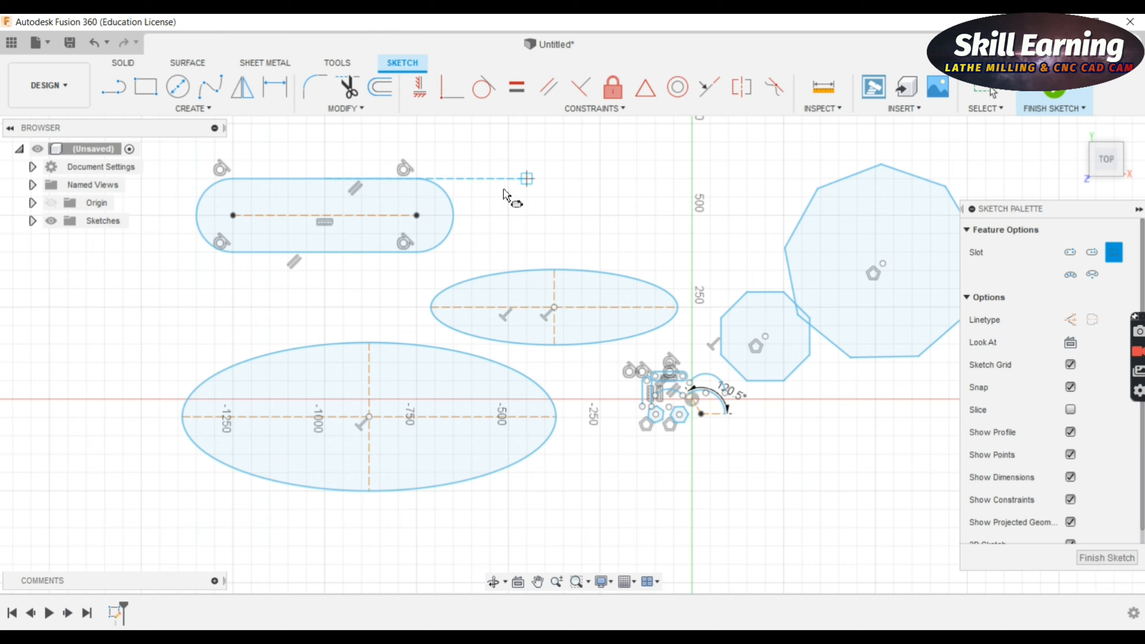
left_click(508, 216)
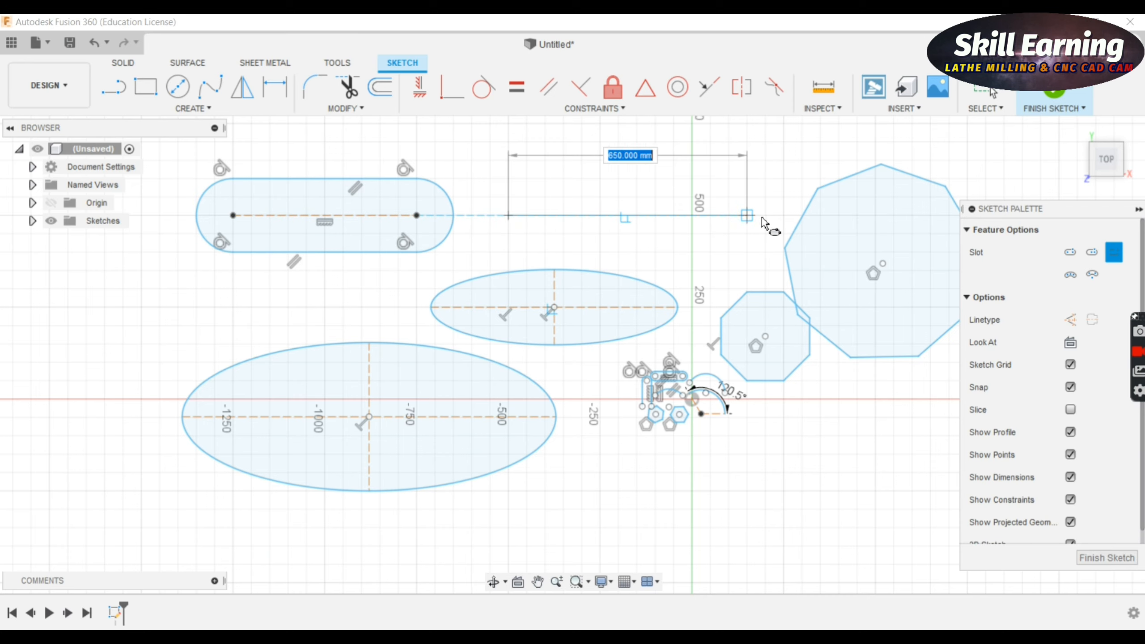
left_click(745, 215)
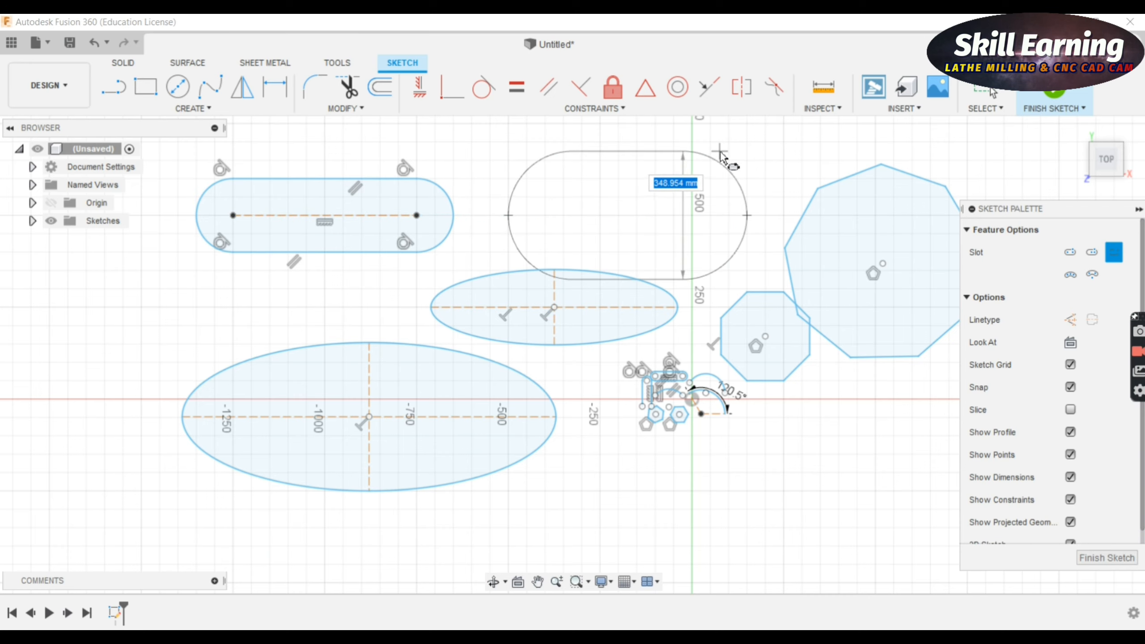
left_click(754, 217)
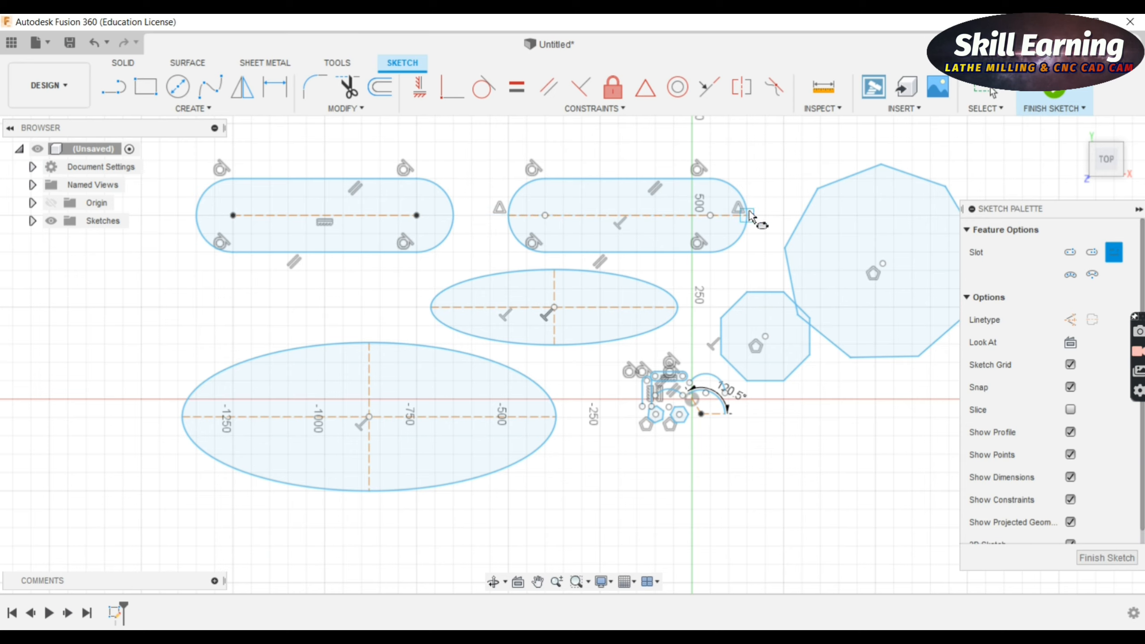
Sketch a horizontal center point slot in the empty area below the origin, with 500 mm from midpoint to end center and about 181 mm wide.
left_click(201, 115)
mouse_move(222, 225)
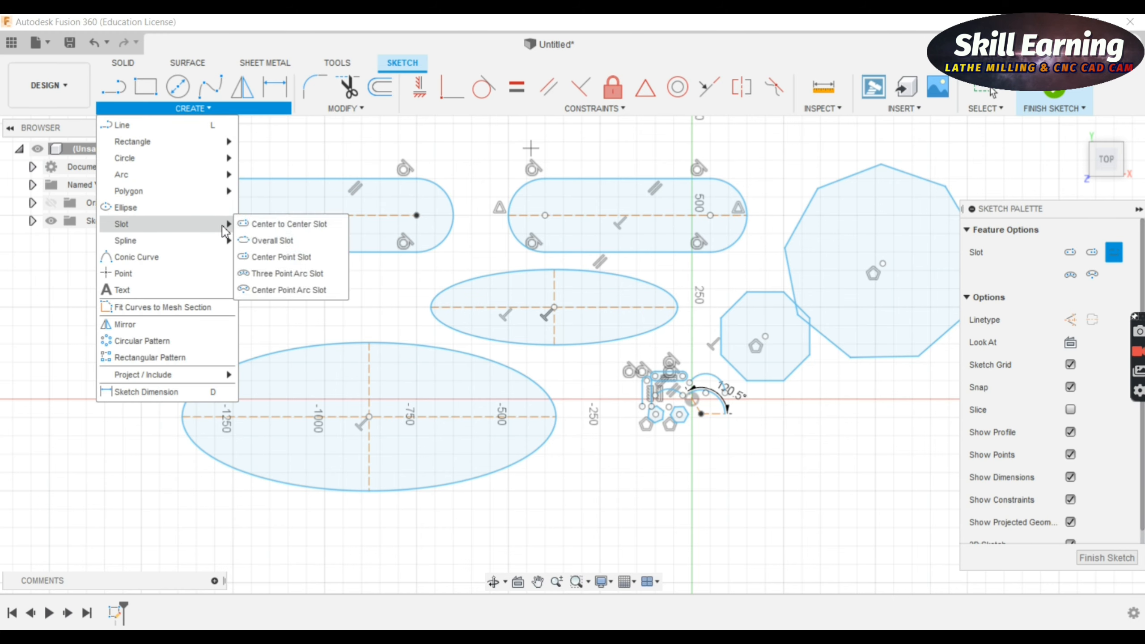
left_click(276, 256)
scroll(389, 468, "down", 3)
scroll(460, 481, "up", 5)
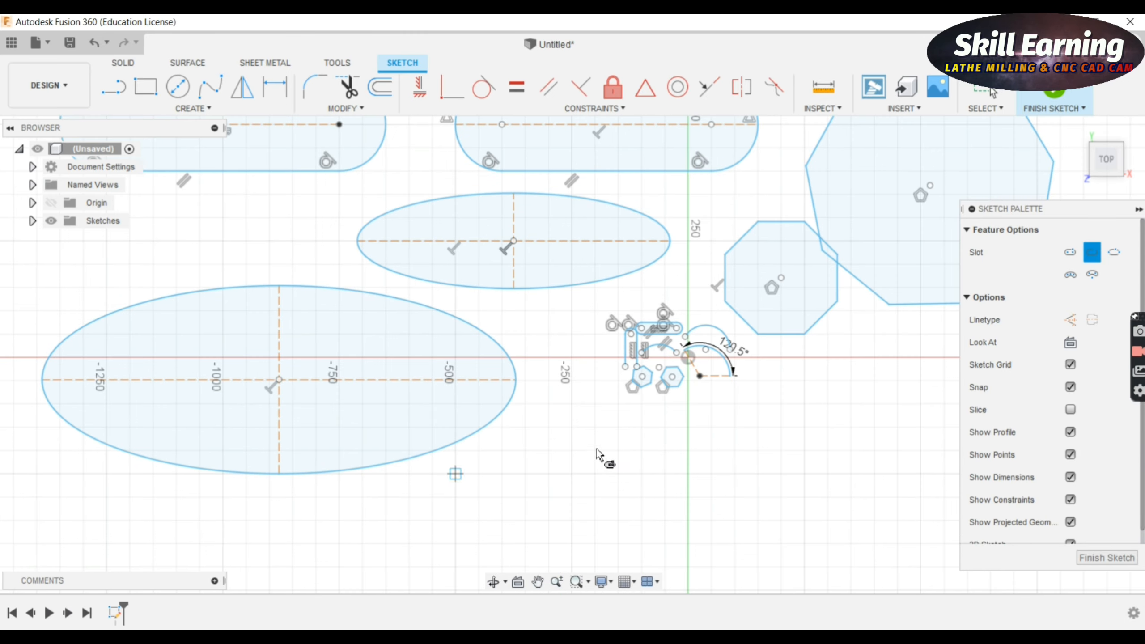
mouse_move(560, 486)
middle_mouse_down()
mouse_move(463, 340)
mouse_move(333, 243)
middle_mouse_up()
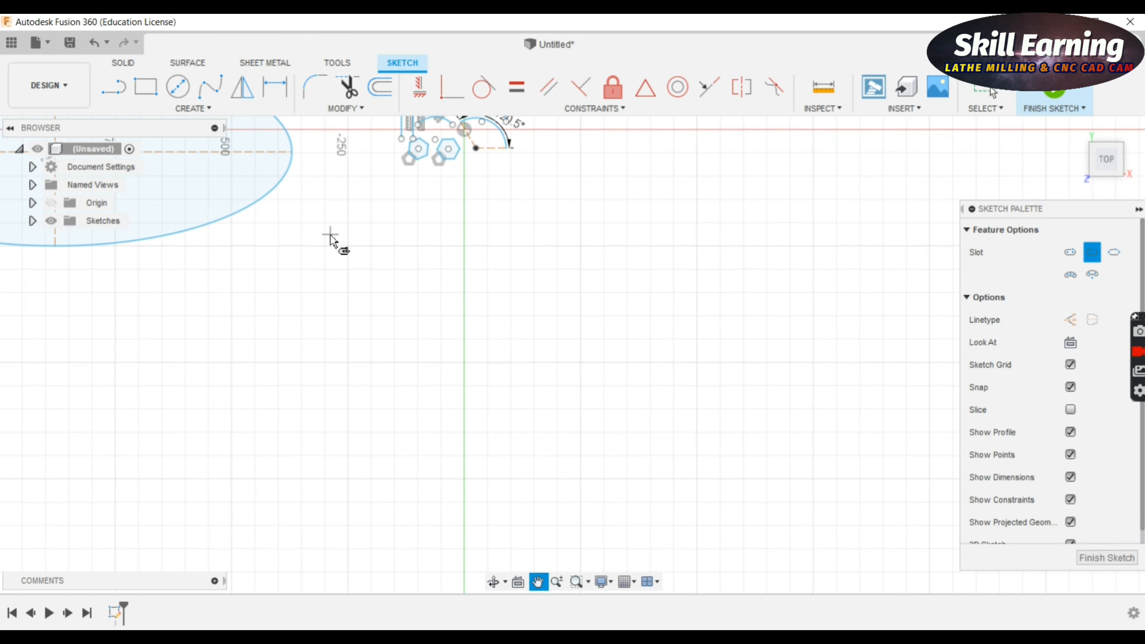
left_click(348, 363)
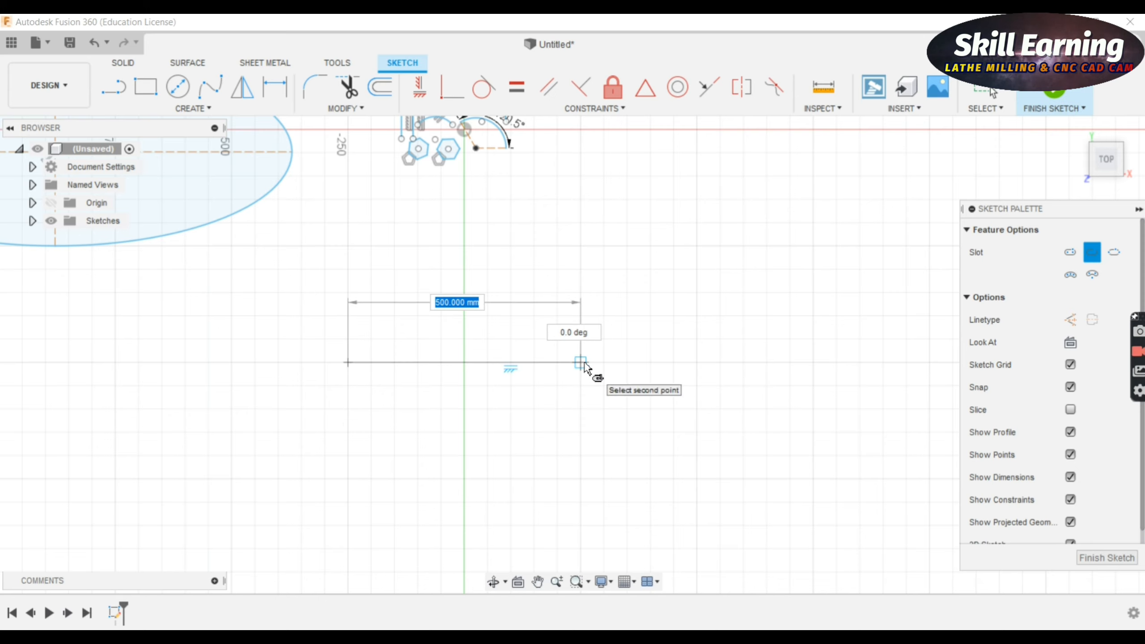
left_click(584, 363)
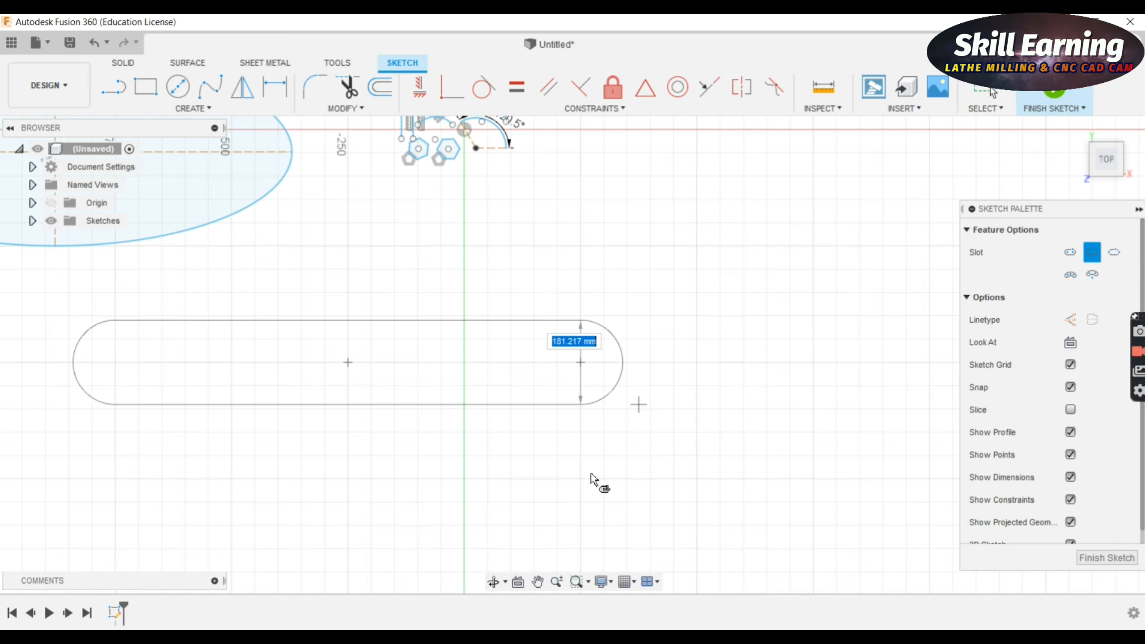
key("Return")
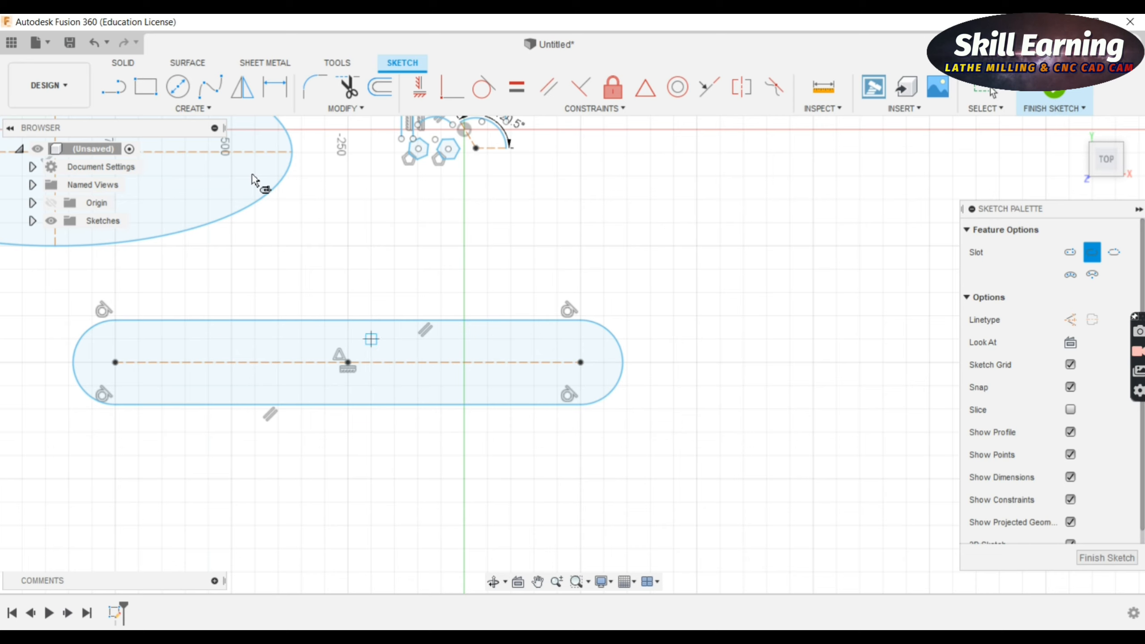
Sketch an upward-arching three point arc slot about 128 mm wide, above and beyond the end of the center point slot.
left_click(194, 109)
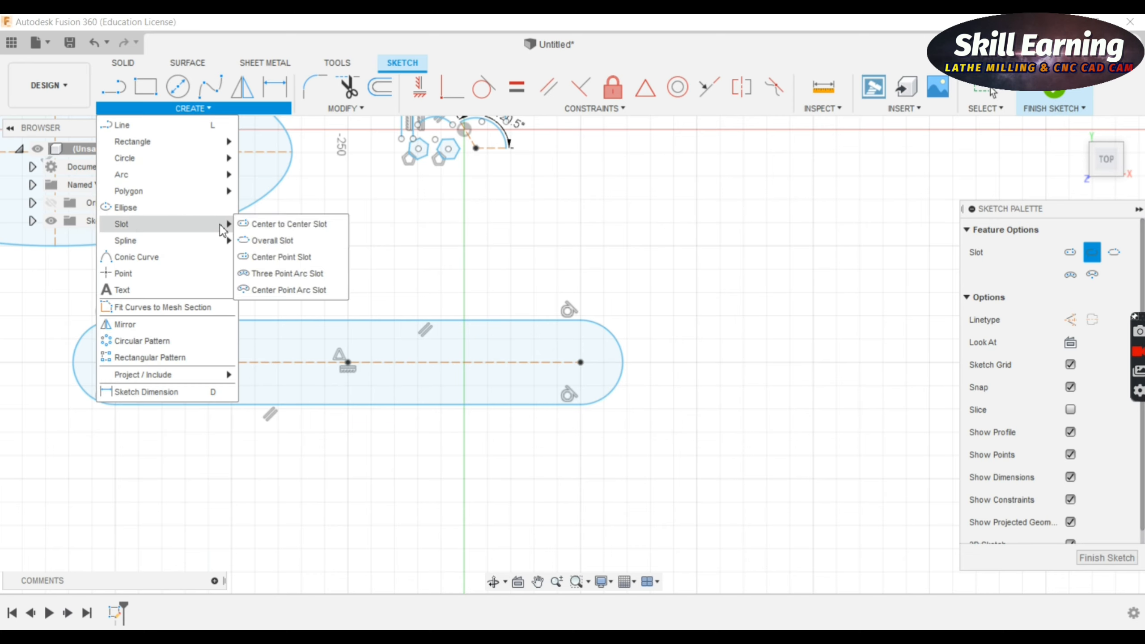
left_click(266, 274)
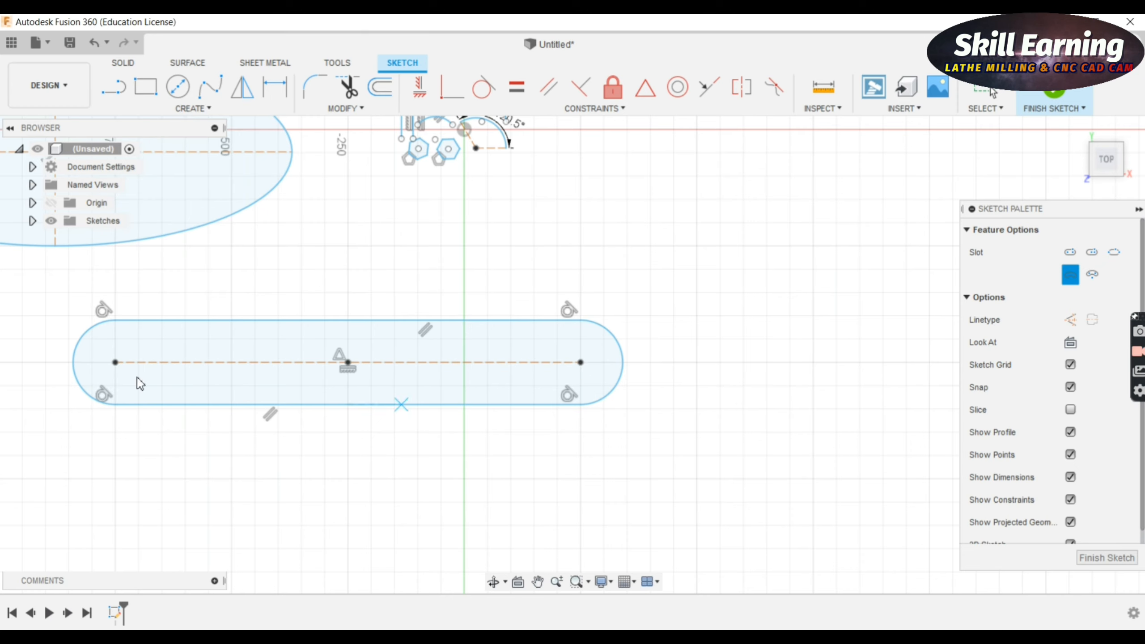
left_click(488, 269)
left_click(813, 270)
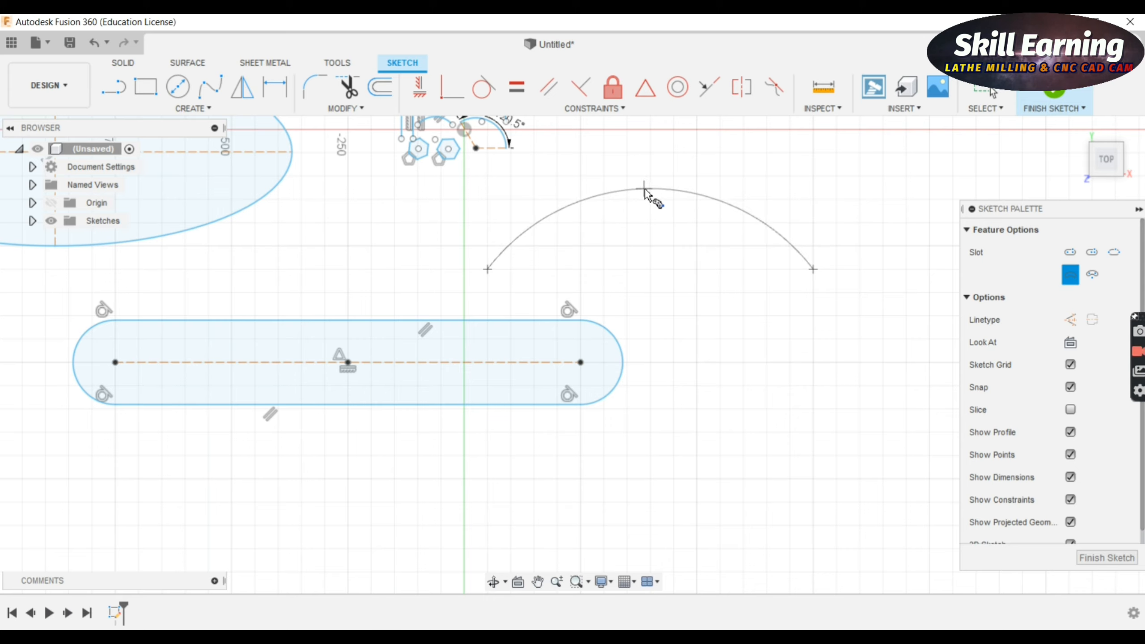
left_click(650, 184)
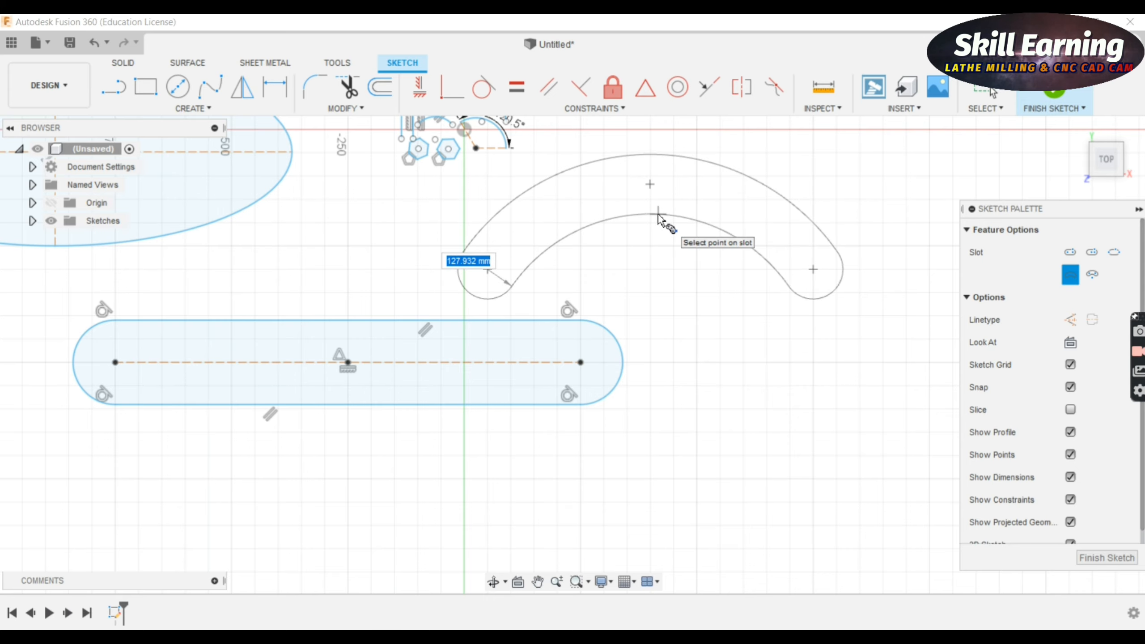
left_click(658, 216)
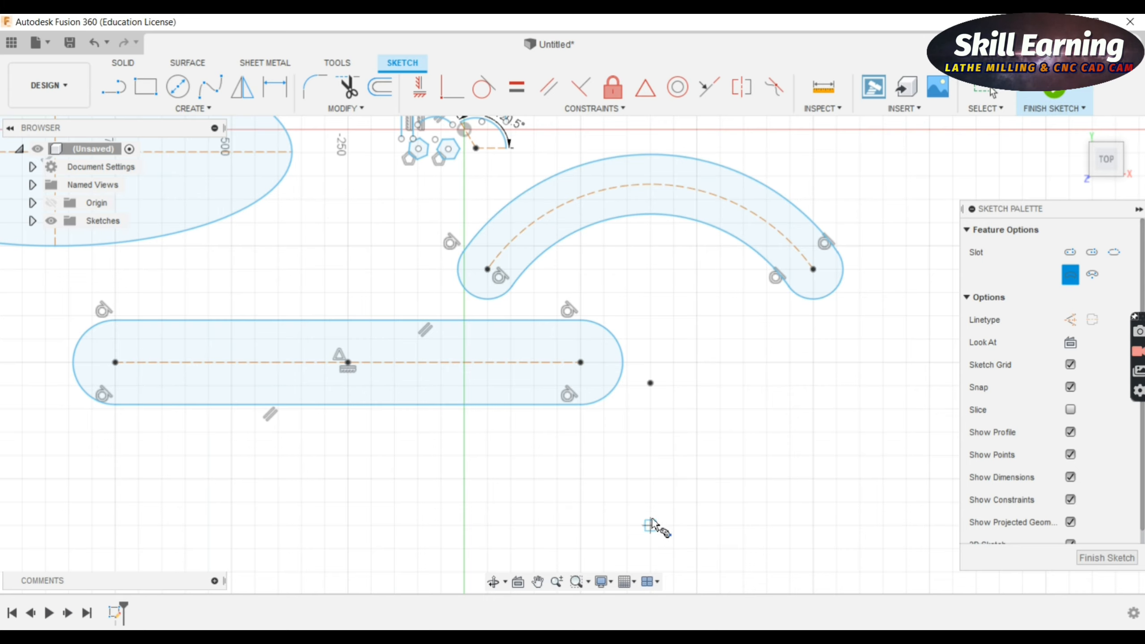
Sketch an upward-arching center point arc slot with a 1000 mm centerline radius in the empty area below the existing sketches.
left_click(199, 109)
mouse_move(168, 225)
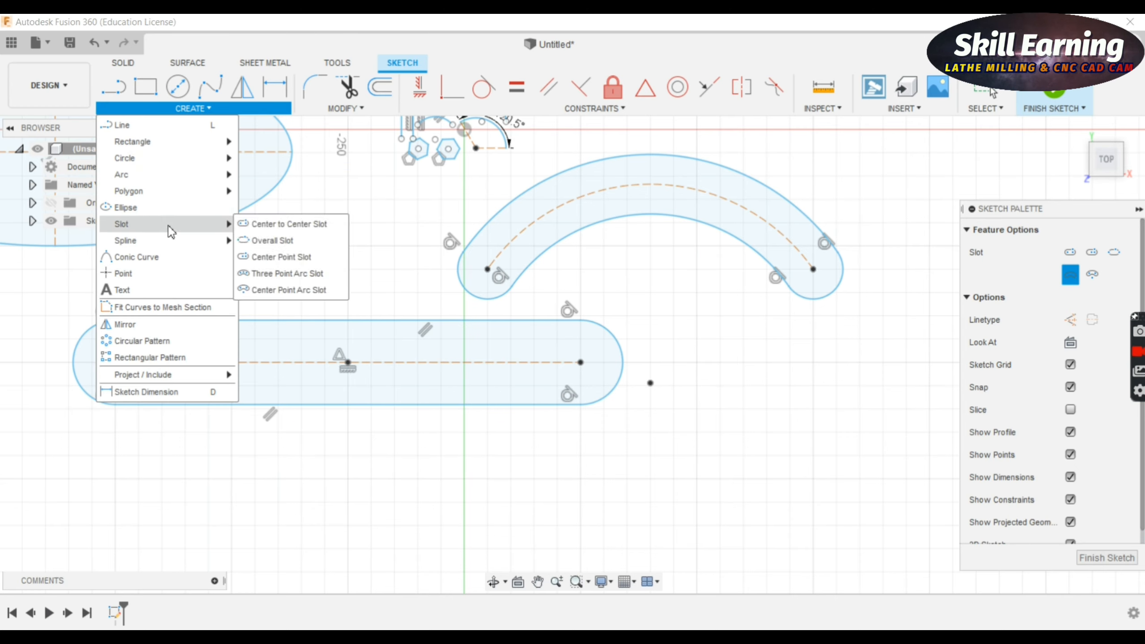
left_click(257, 292)
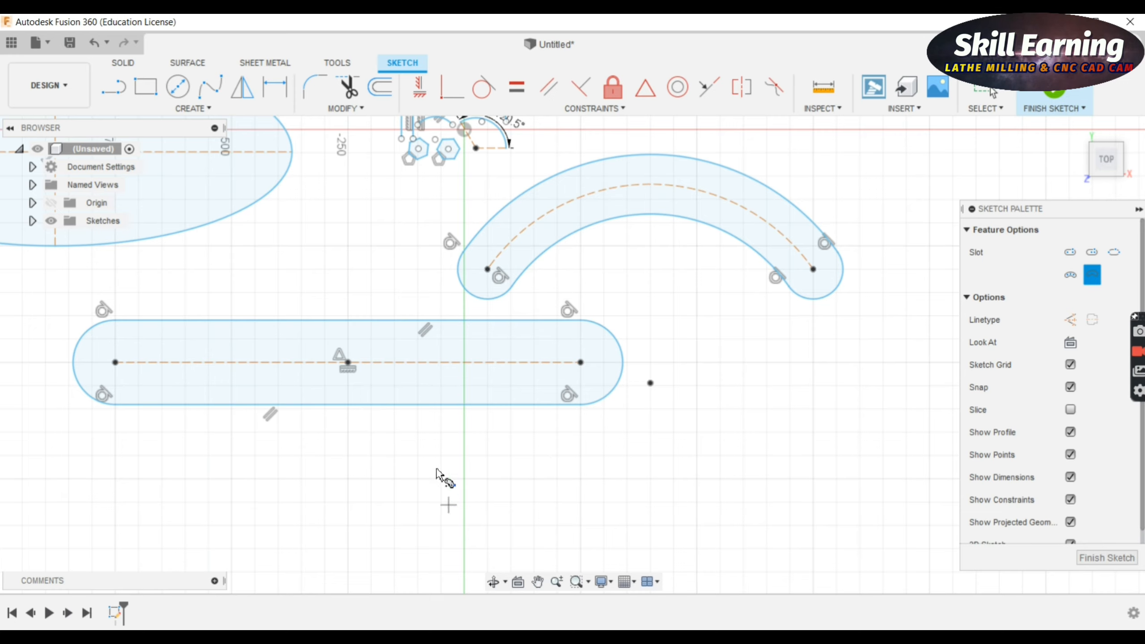
scroll(543, 413, "down", 1)
scroll(540, 401, "up", 2)
scroll(534, 381, "down", 4)
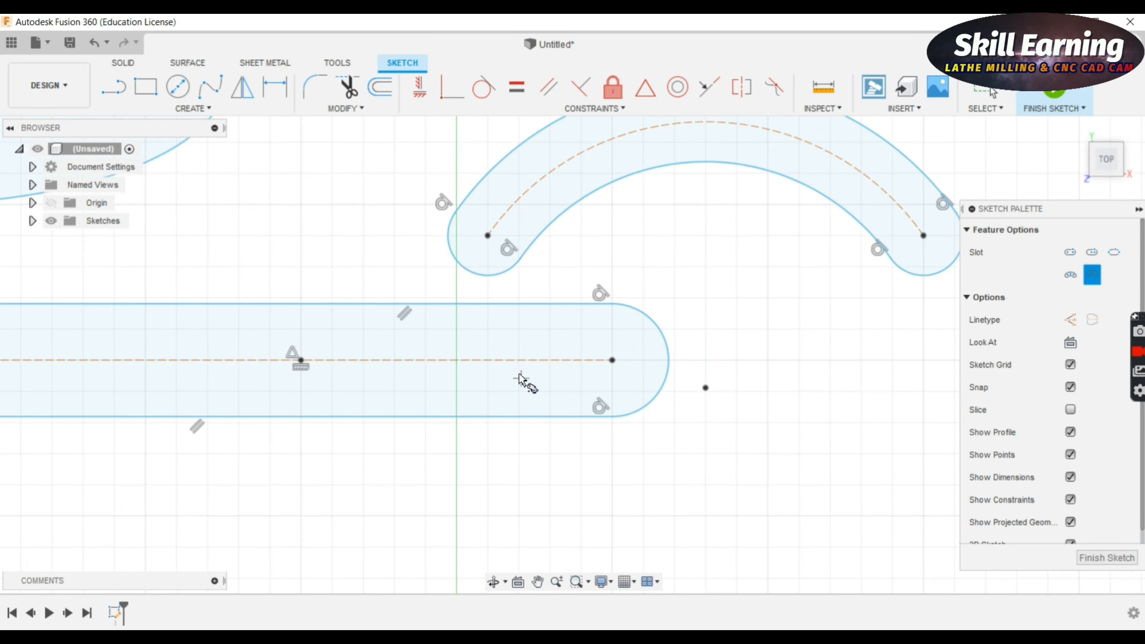
scroll(378, 493, "down", 4)
middle_click_drag(440, 461, 493, 297)
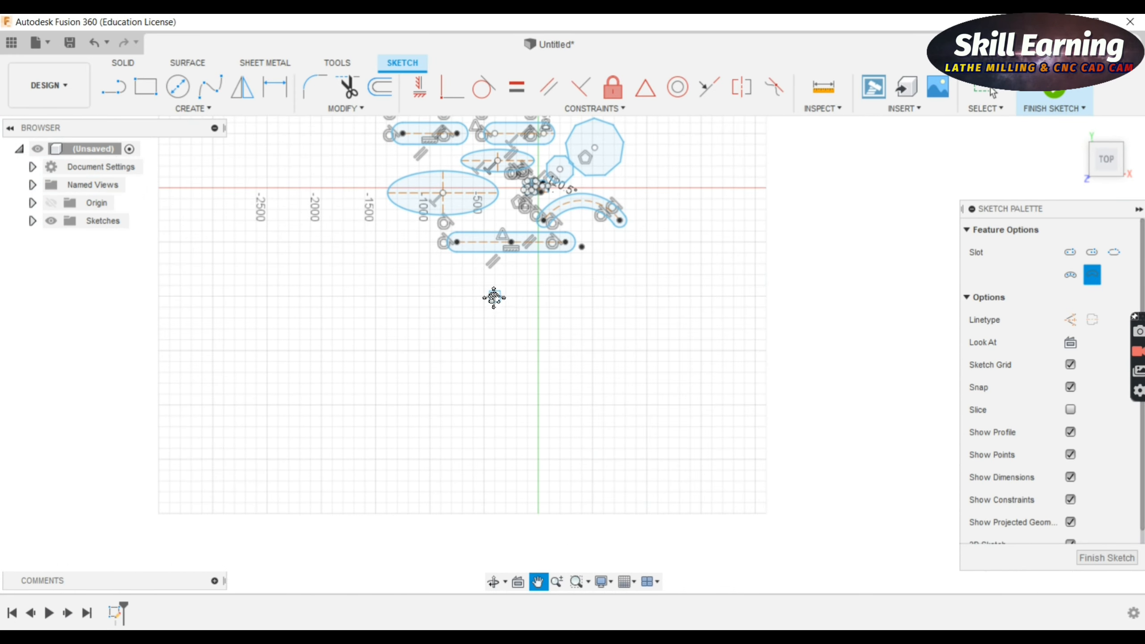
left_click(168, 111)
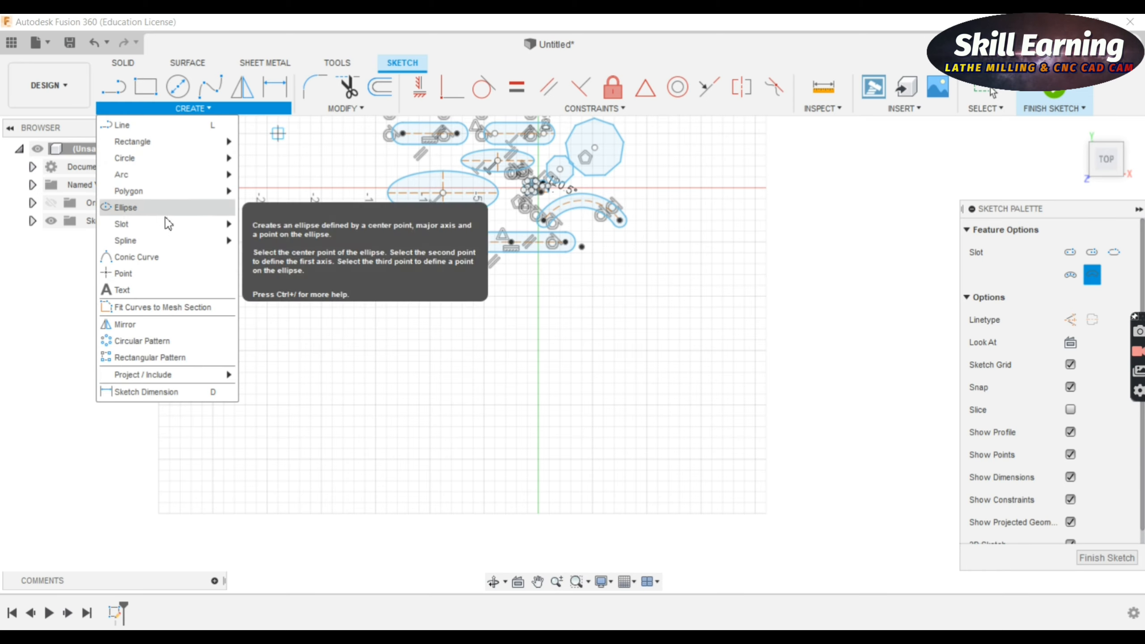
mouse_move(227, 231)
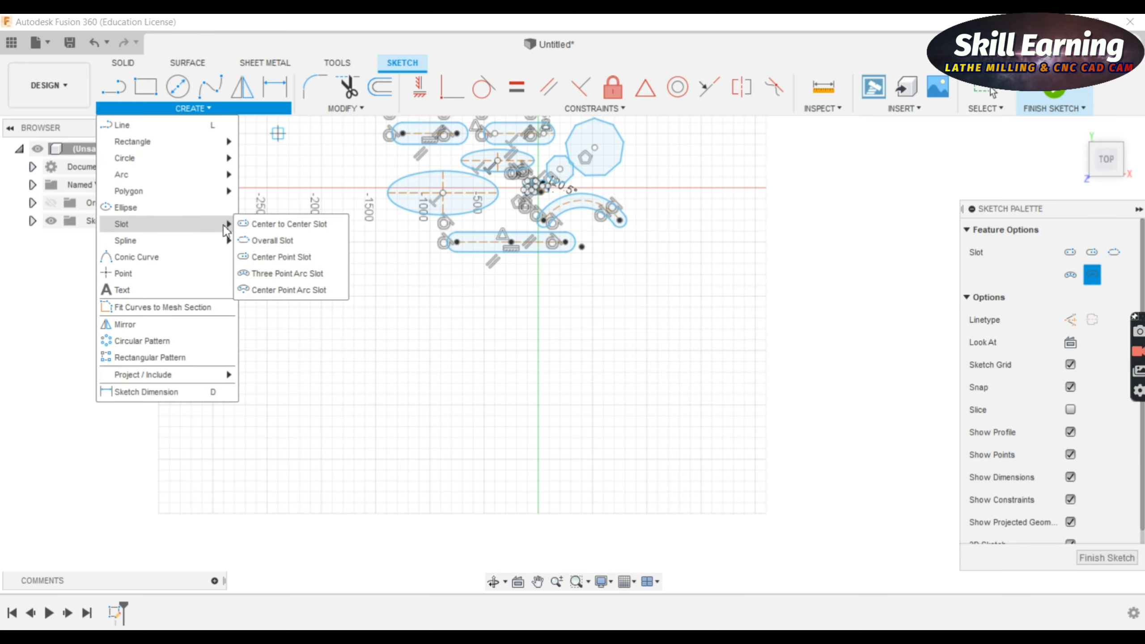
left_click(281, 291)
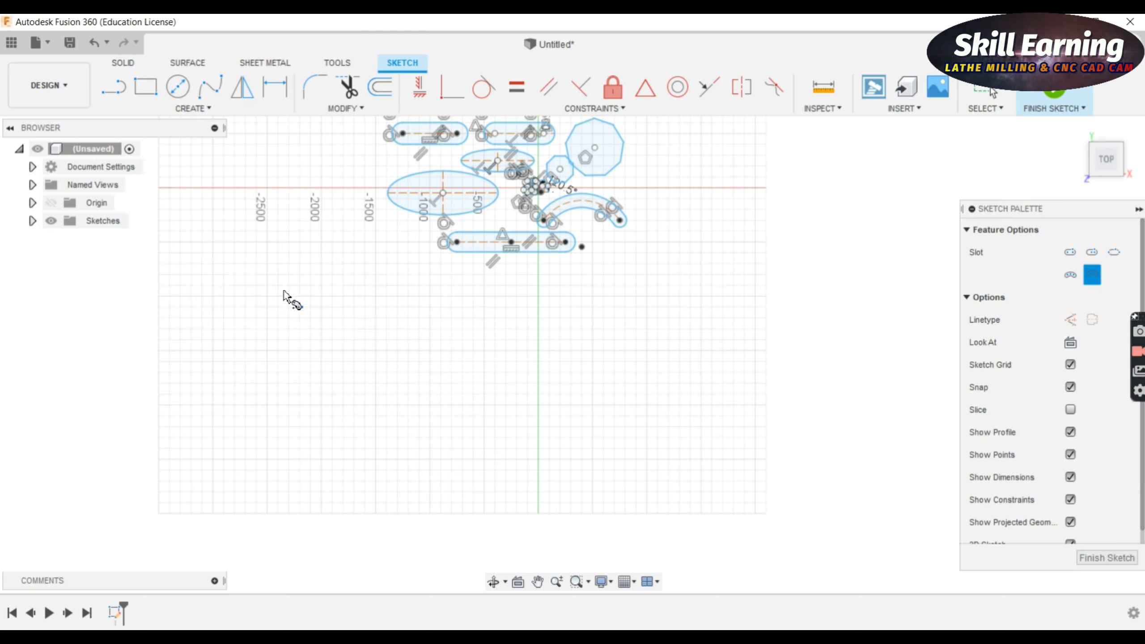
left_click(375, 405)
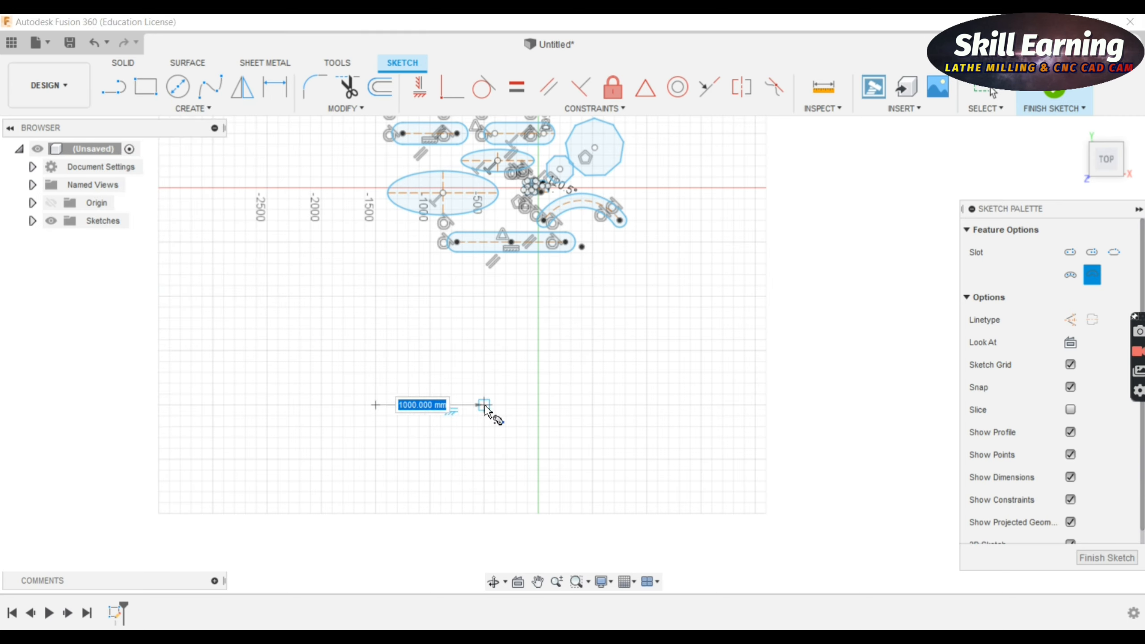
left_click(483, 405)
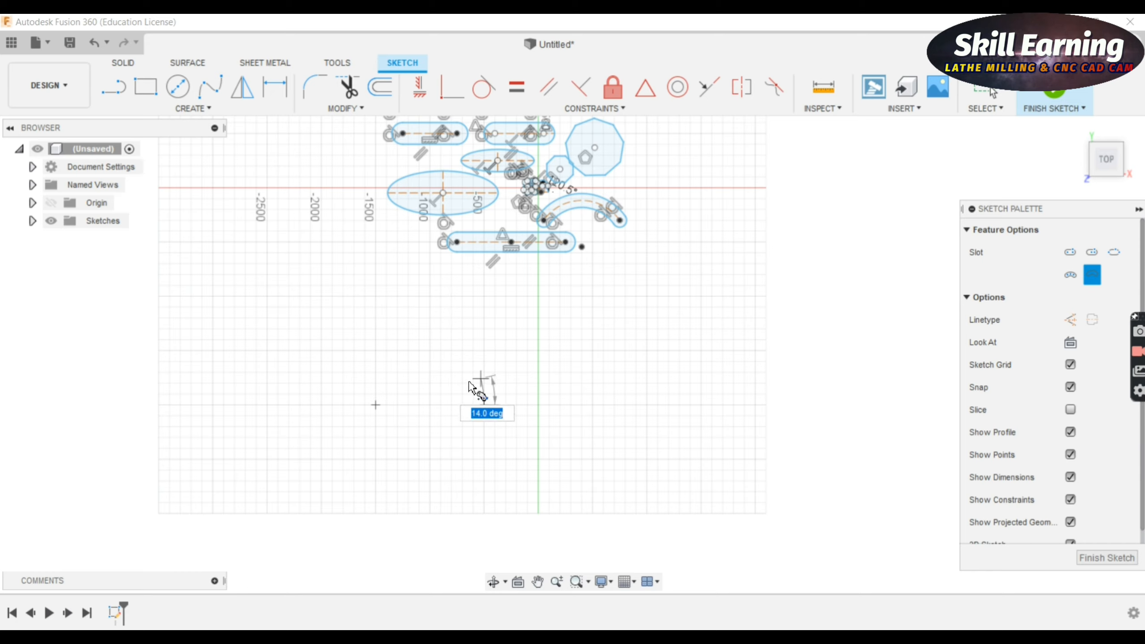
left_click(294, 333)
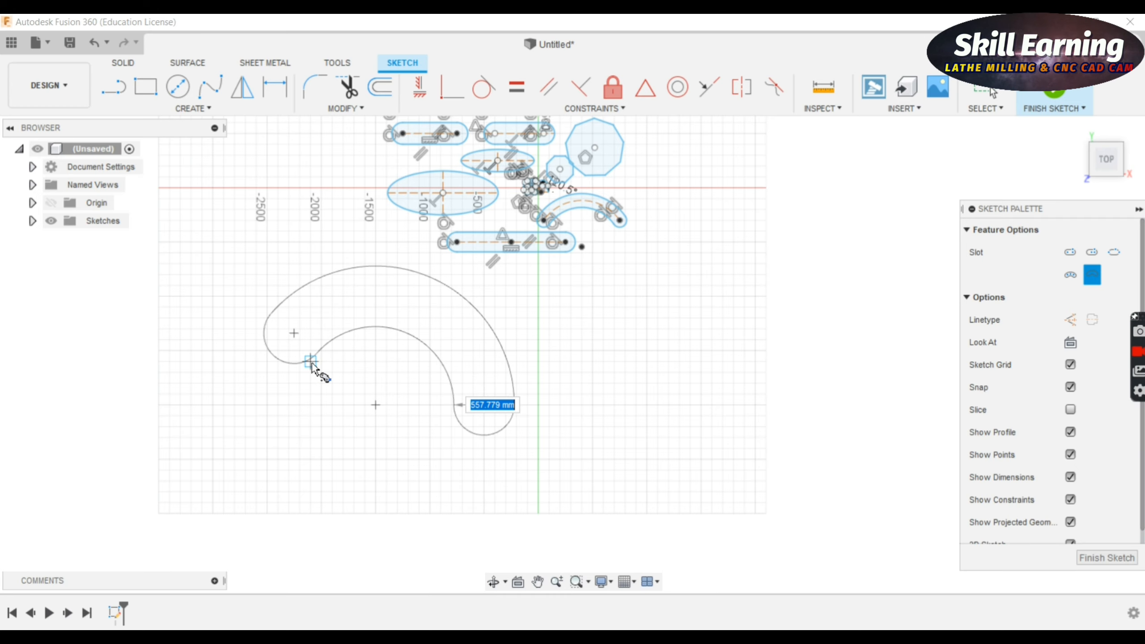
left_click(316, 361)
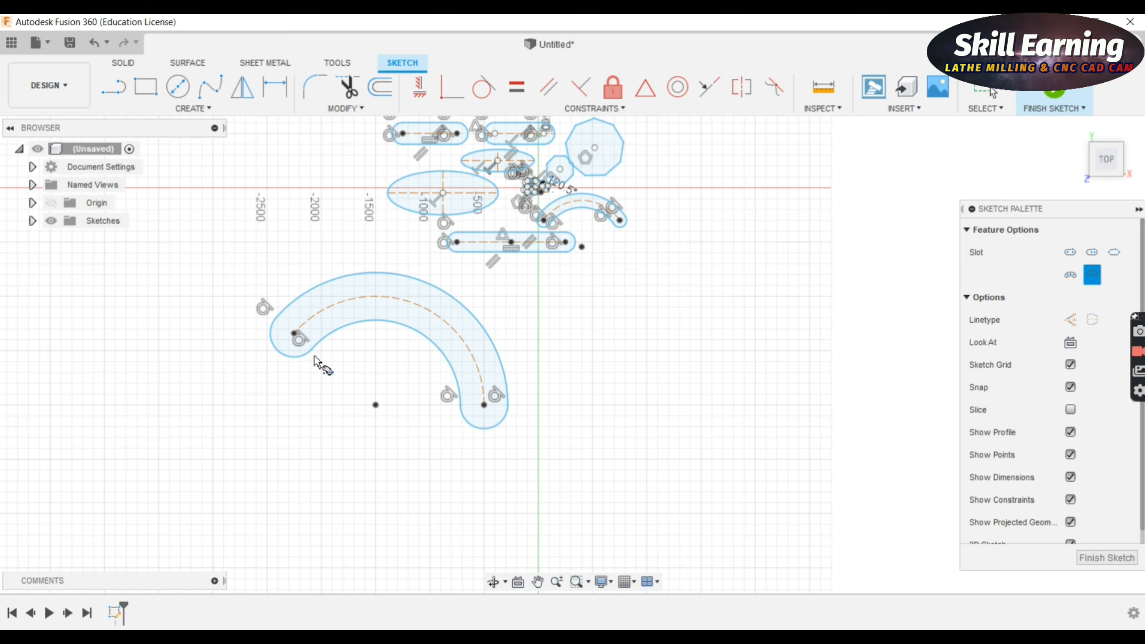
Sketch a second center point arc slot to the right of the first, with a 1000 mm centerline radius and about 834 mm wide.
left_click(625, 437)
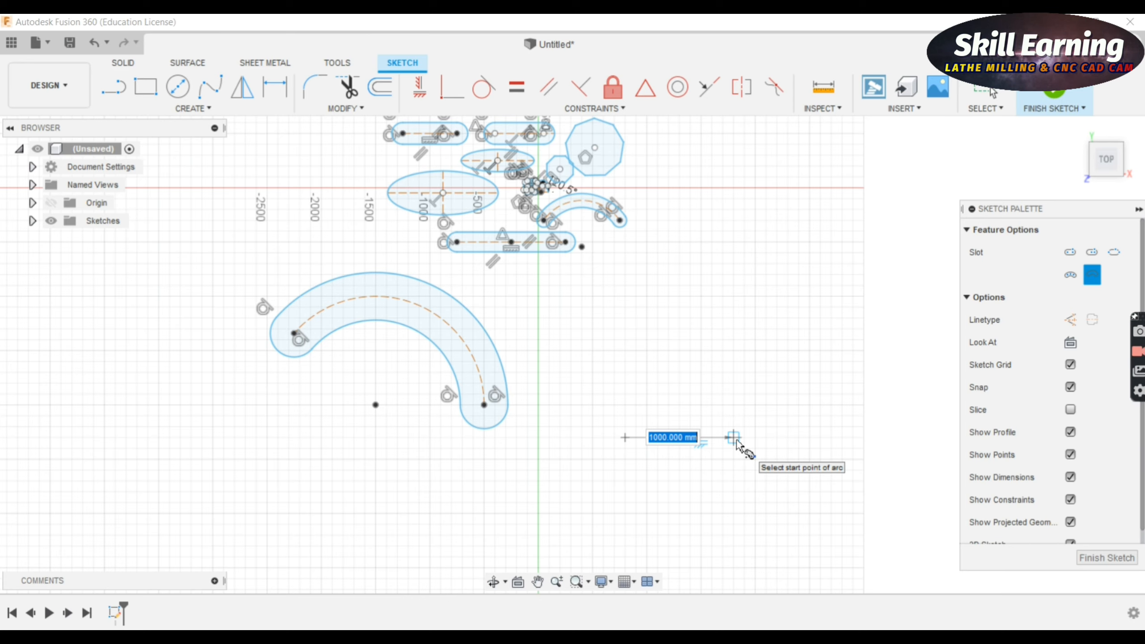
left_click(734, 439)
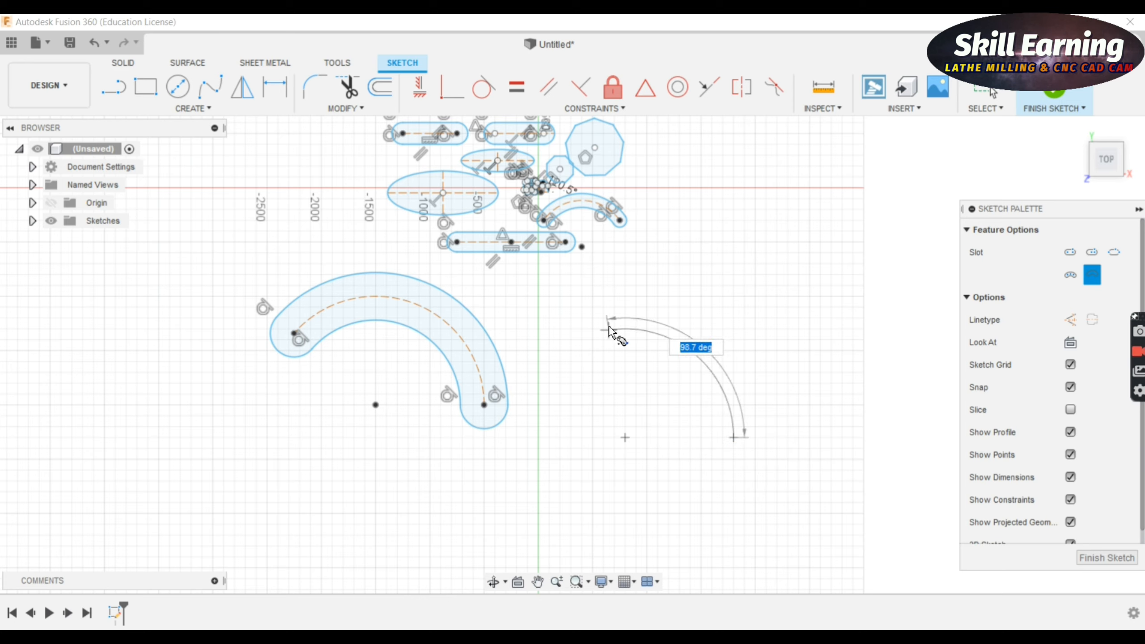
left_click(672, 340)
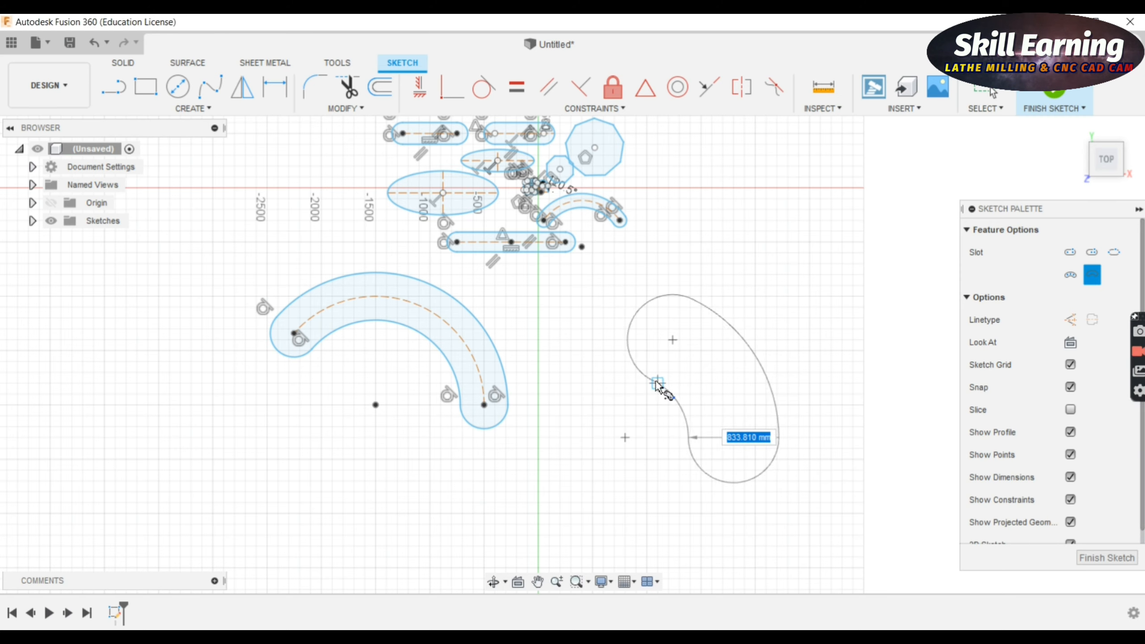
left_click(657, 383)
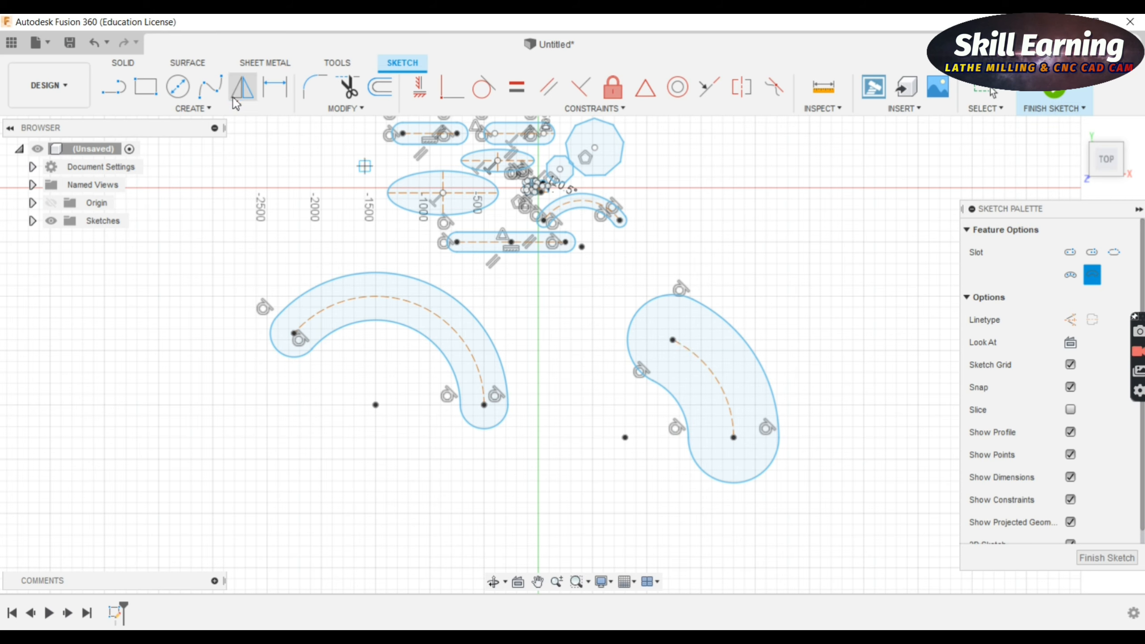
Try to sketch a wavy fit point spline running below both large arc slots and looping up beyond the wider one.
left_click(198, 108)
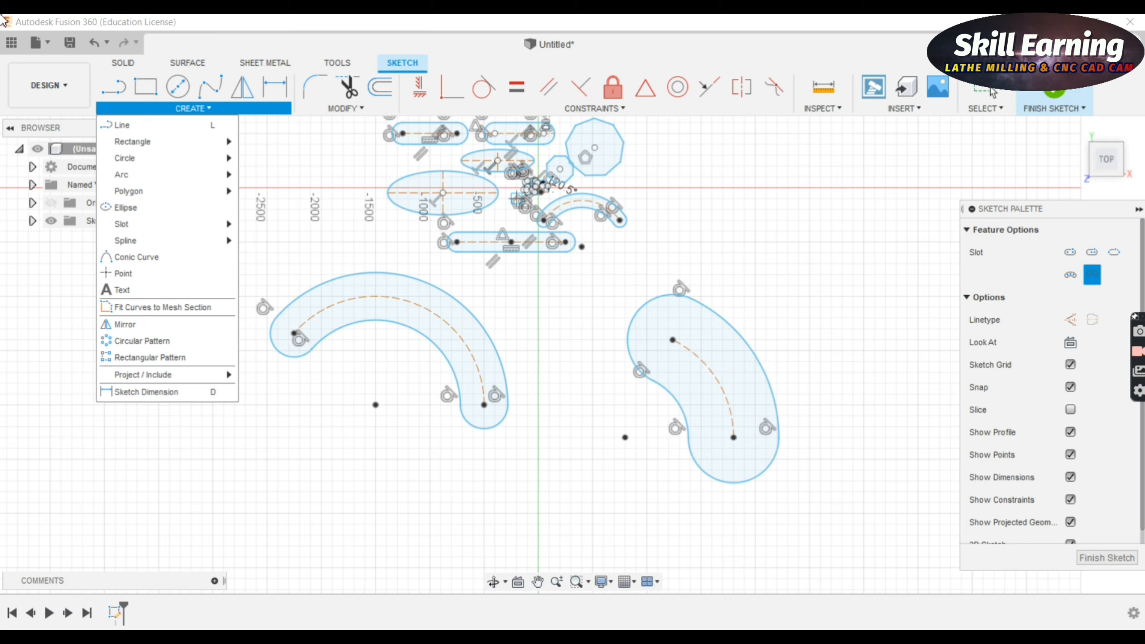
mouse_move(173, 144)
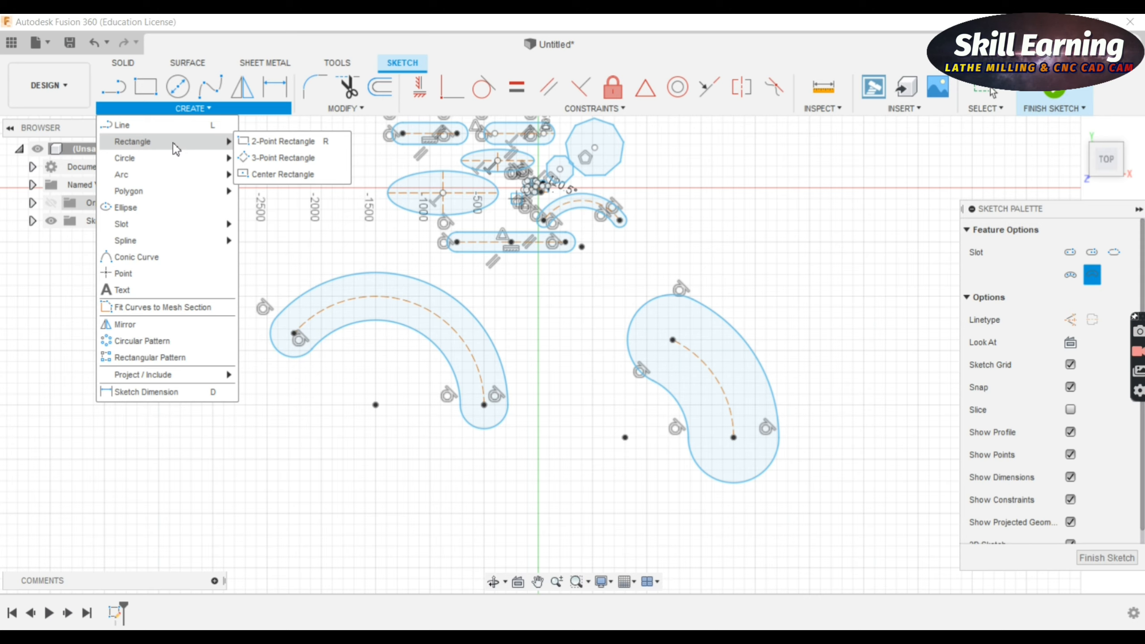
mouse_move(119, 248)
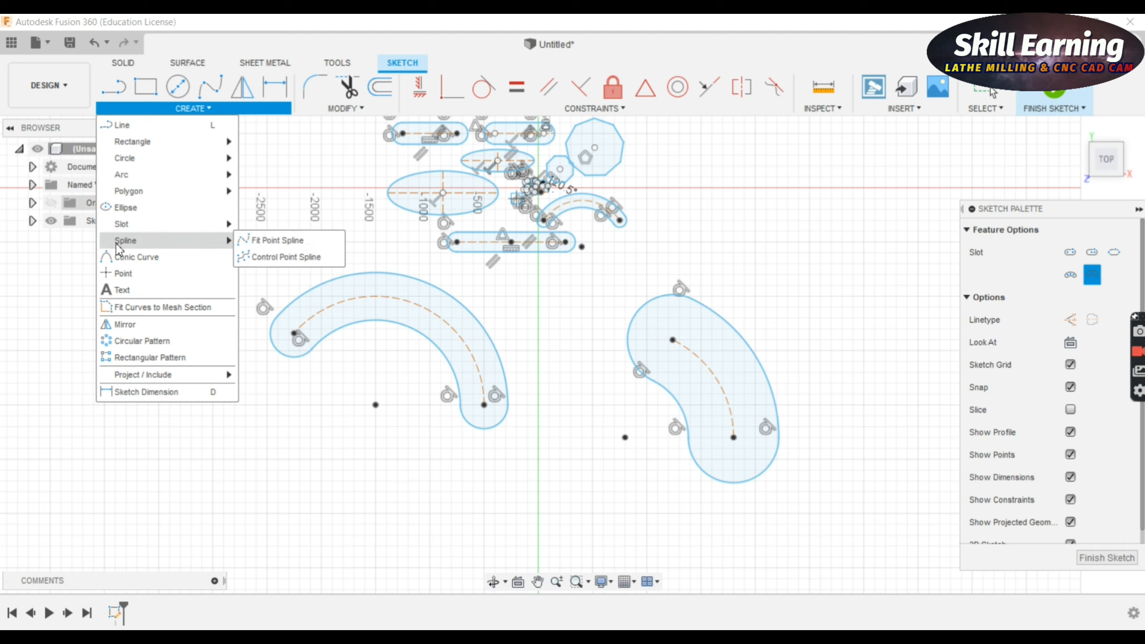
left_click(258, 247)
left_click(135, 471)
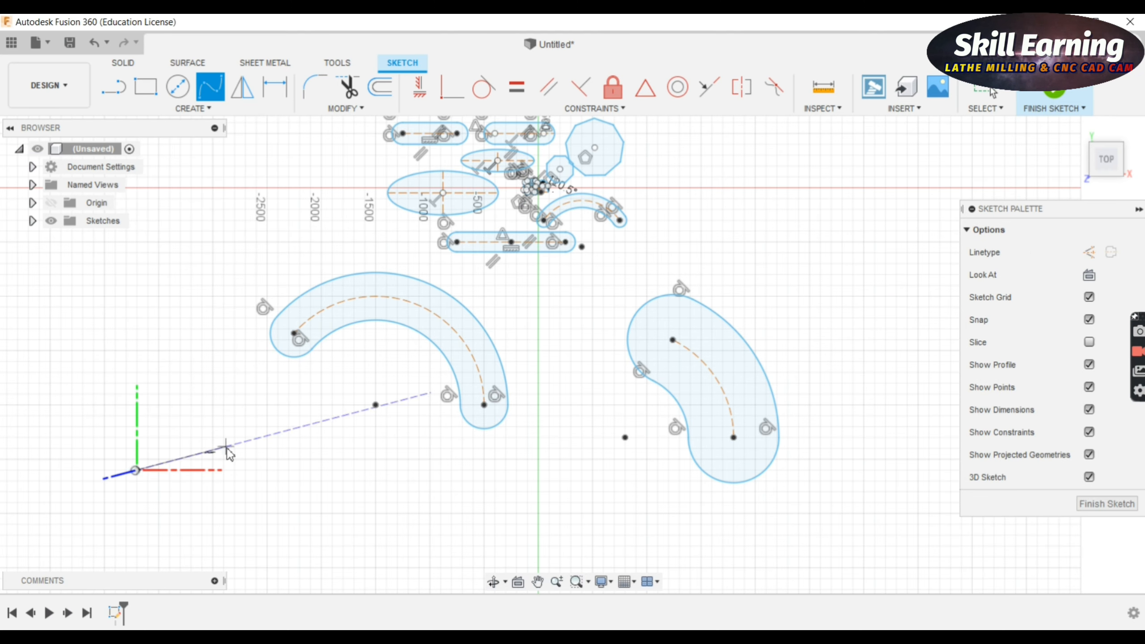
left_click(194, 455)
left_click(251, 473)
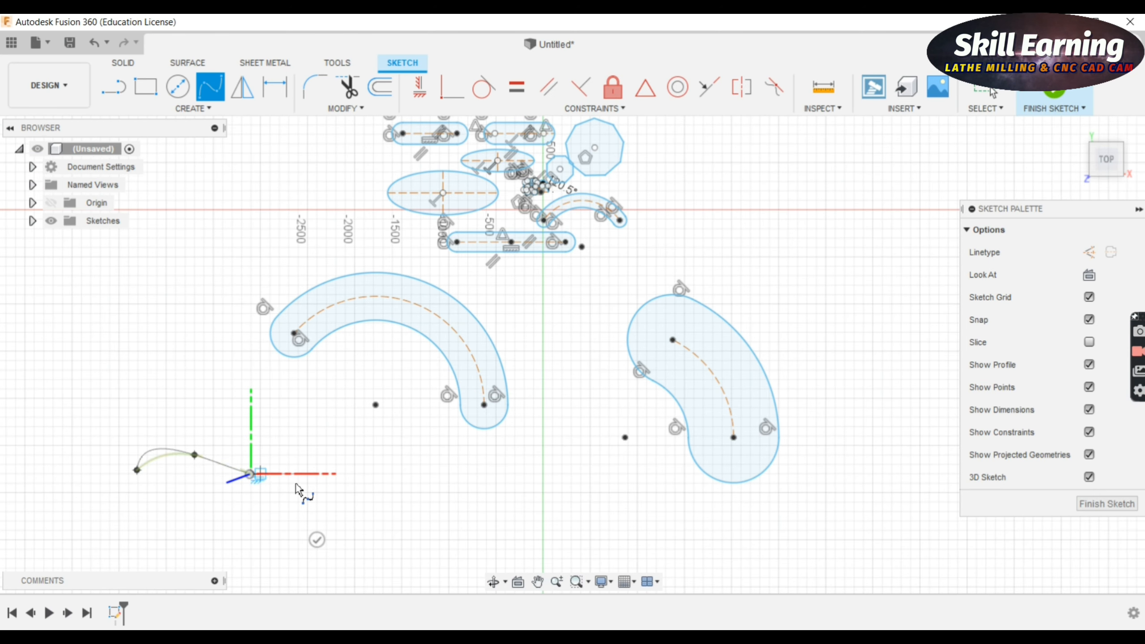
left_click(327, 465)
left_click(401, 493)
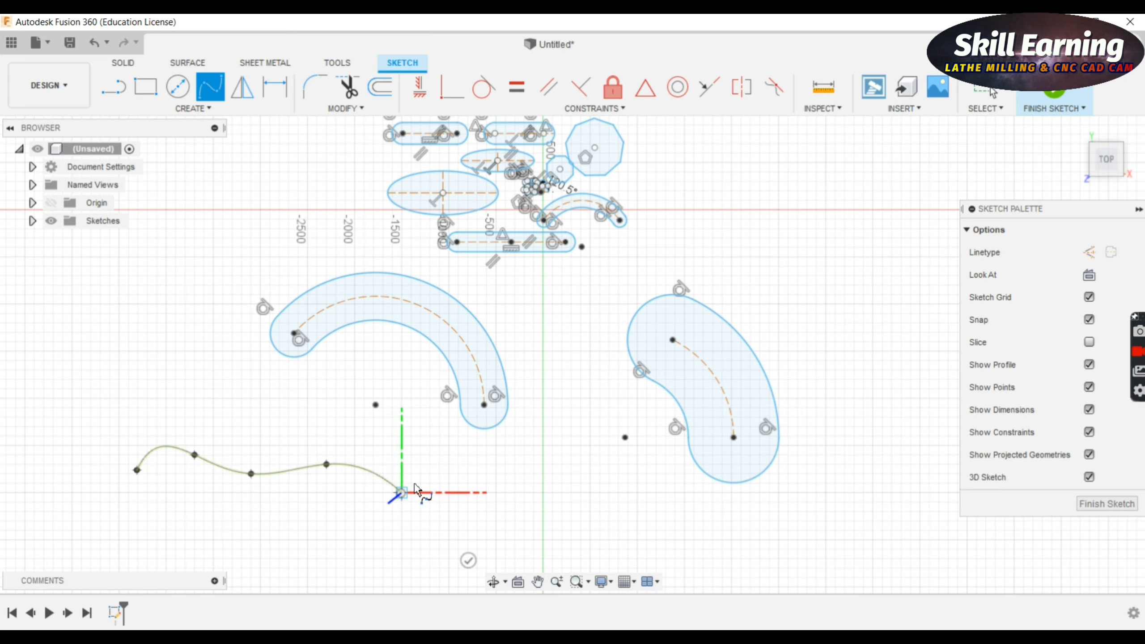
left_click(458, 473)
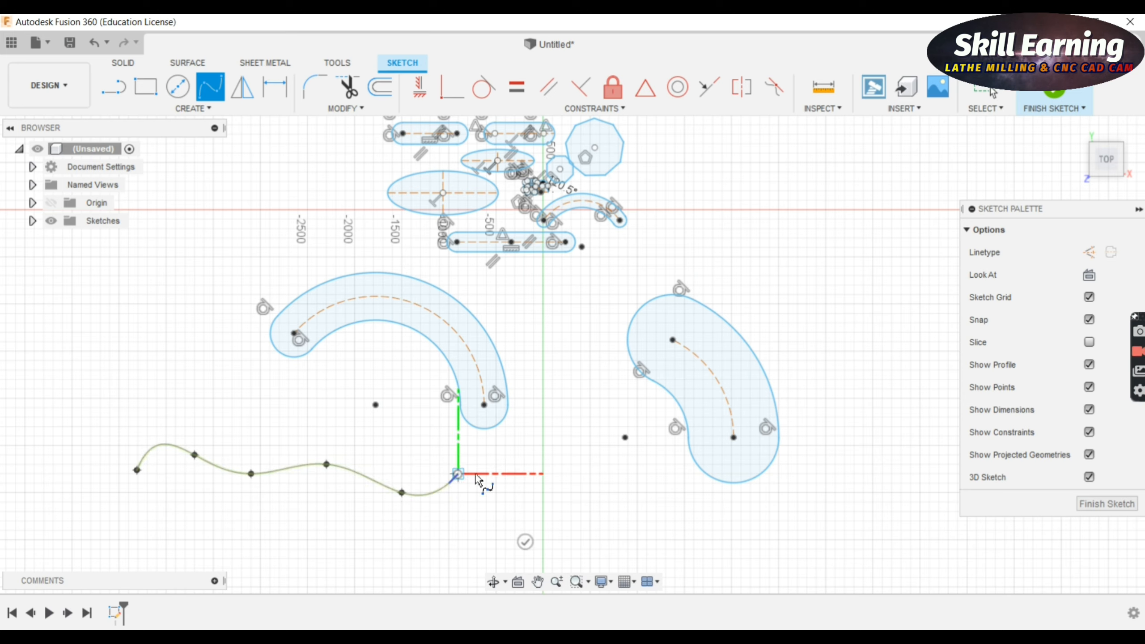
left_click(543, 492)
left_click(618, 492)
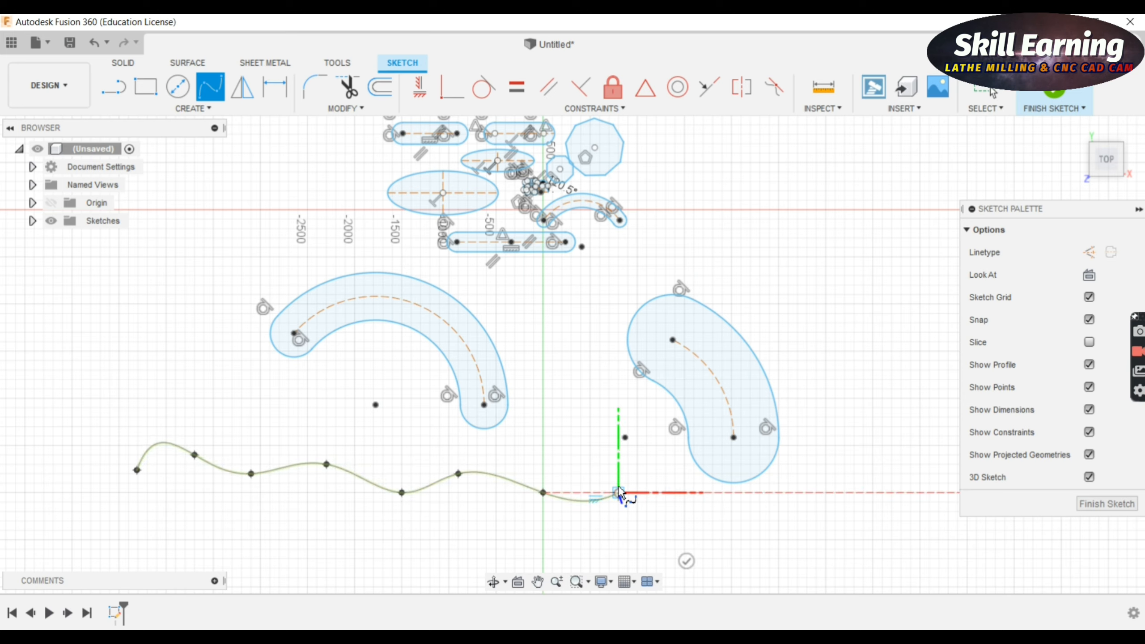
left_click(694, 530)
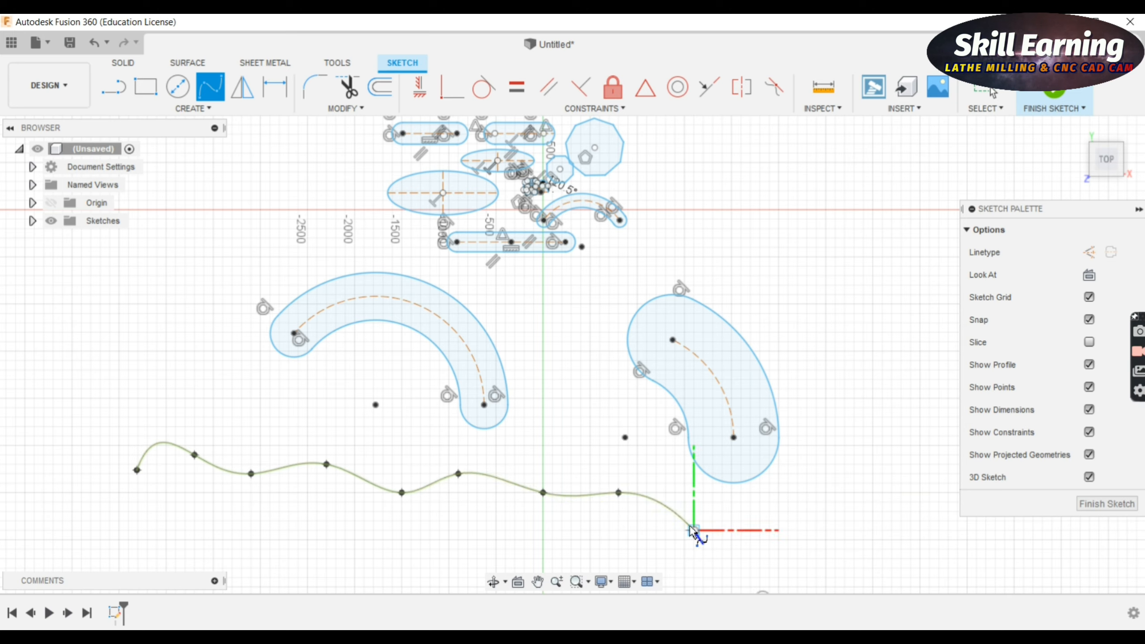
left_click(788, 512)
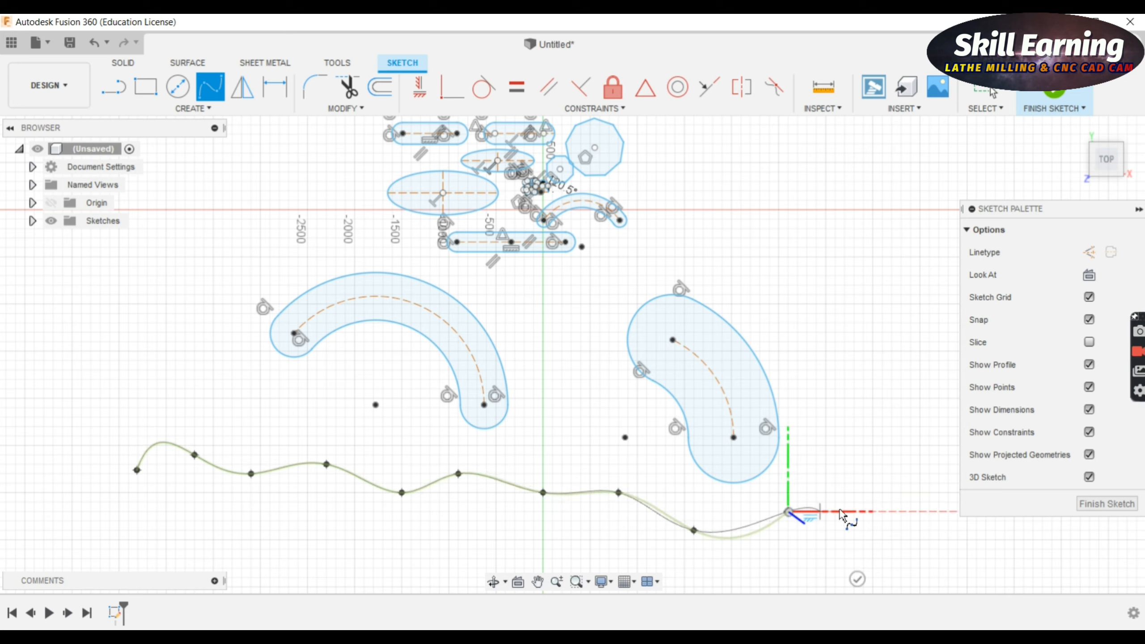
left_click(854, 484)
left_click(853, 378)
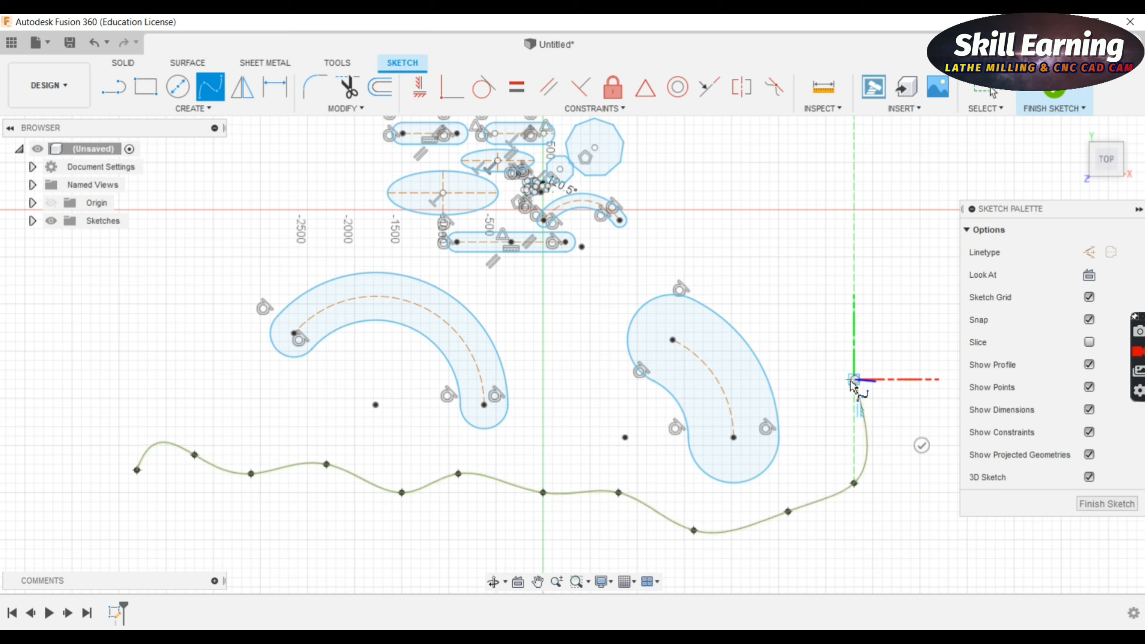
left_click(797, 304)
left_click(863, 191)
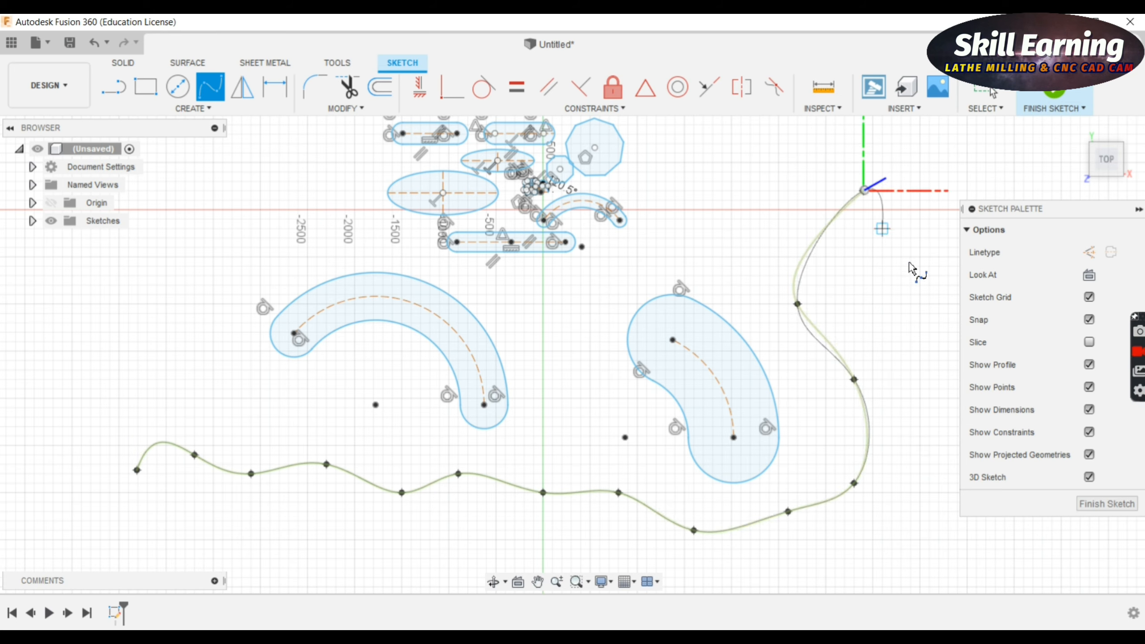
left_click(920, 294)
left_click(929, 399)
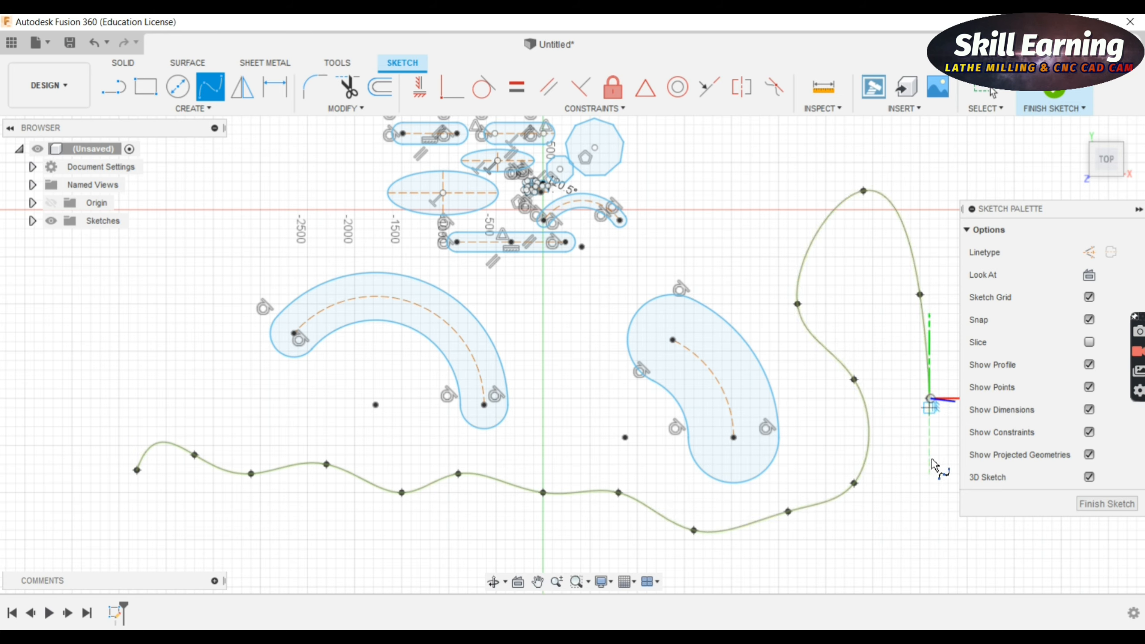
left_click(929, 531)
left_click(853, 549)
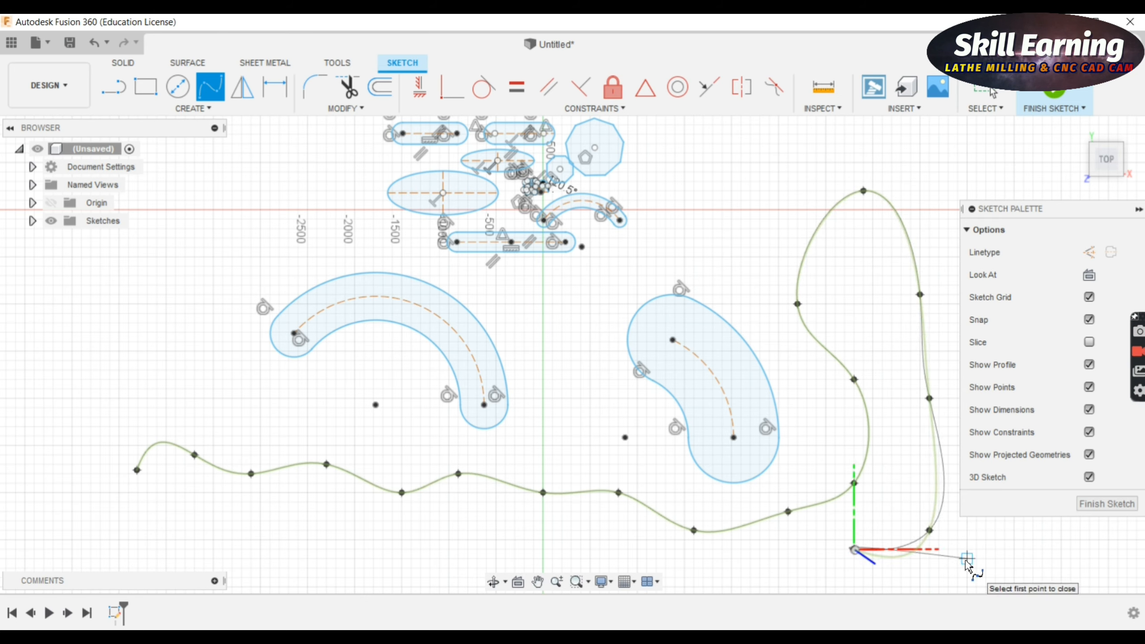
key("Escape")
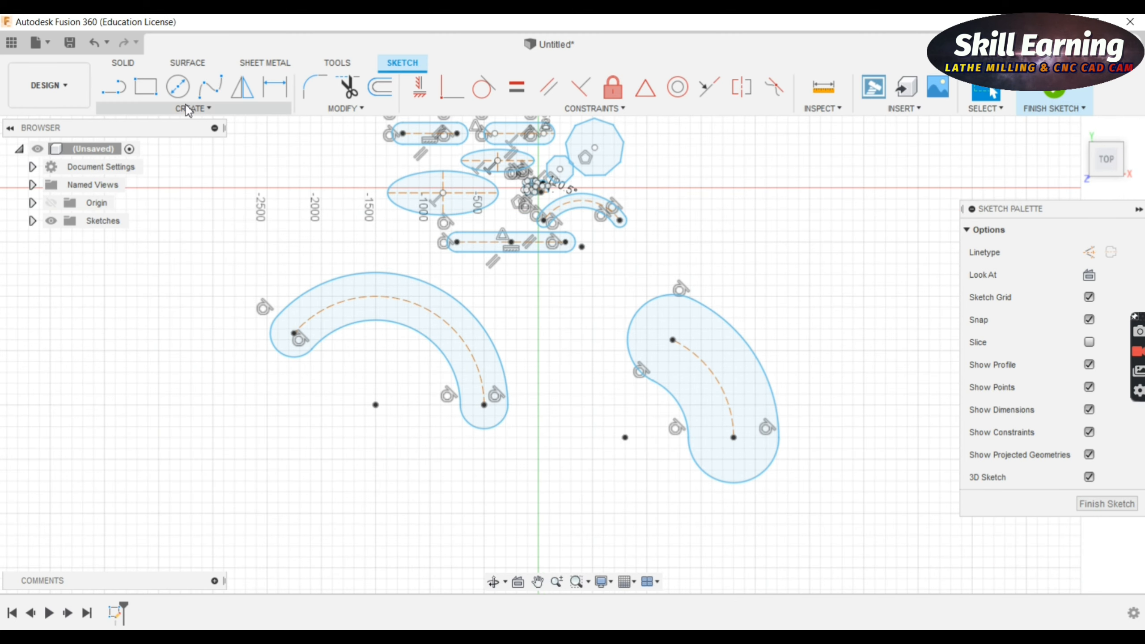
Sketch a wide horizontal 2-point rectangle in the empty area above all the existing shapes, spanning the vertical axis.
left_click(184, 111)
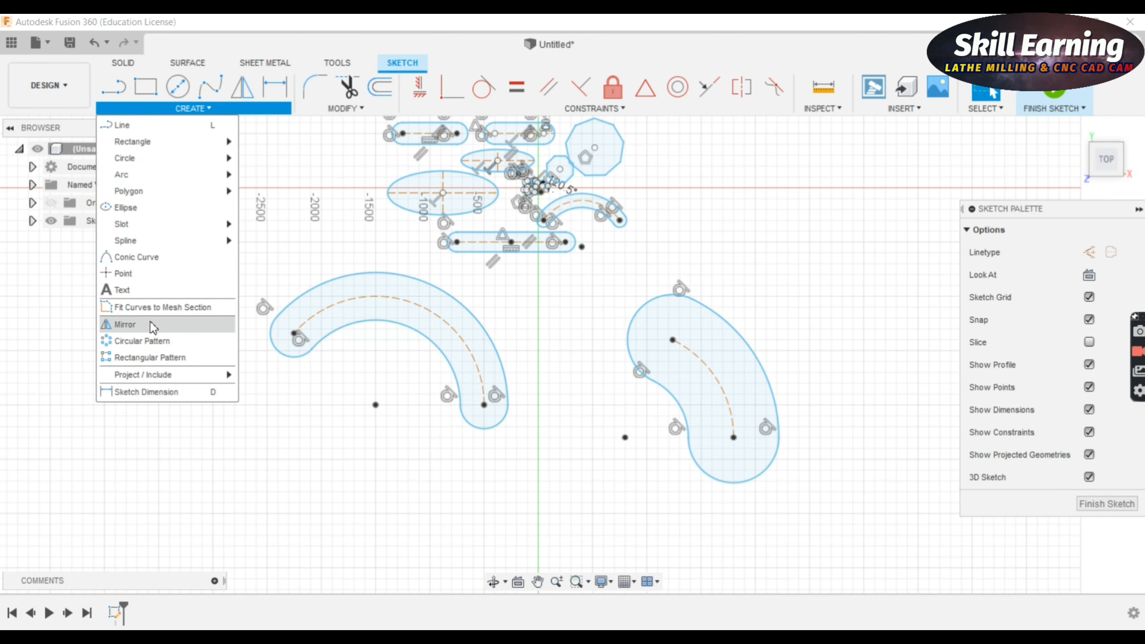
left_click(123, 273)
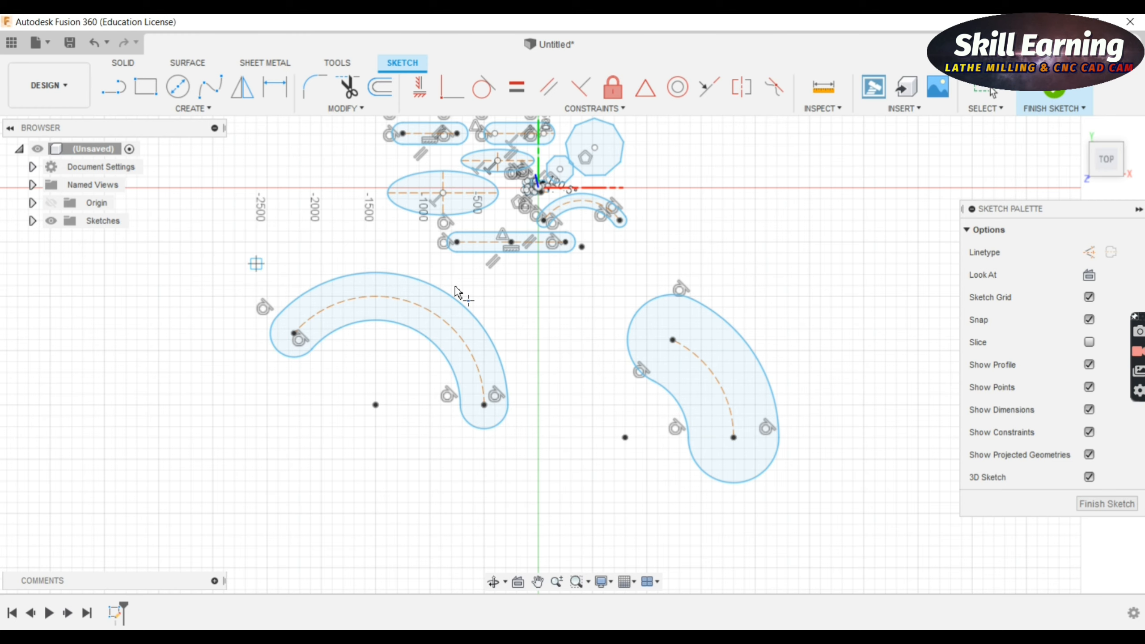
scroll(635, 270, "down", 2)
middle_click_drag(350, 215, 333, 384)
scroll(332, 383, "down", 1)
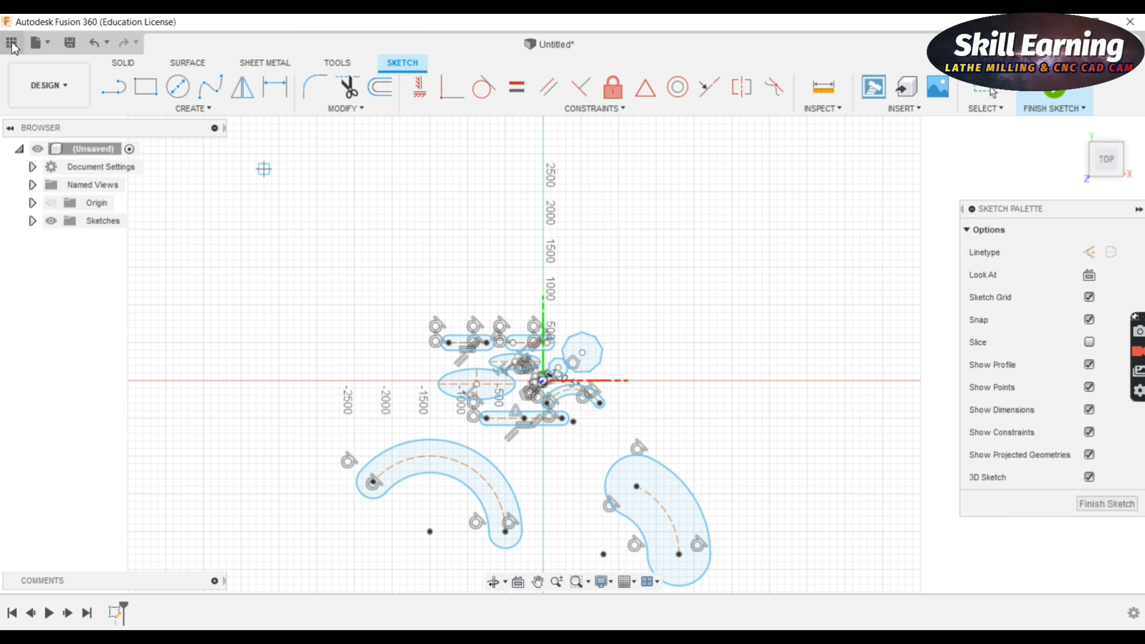
key("r")
left_click(338, 161)
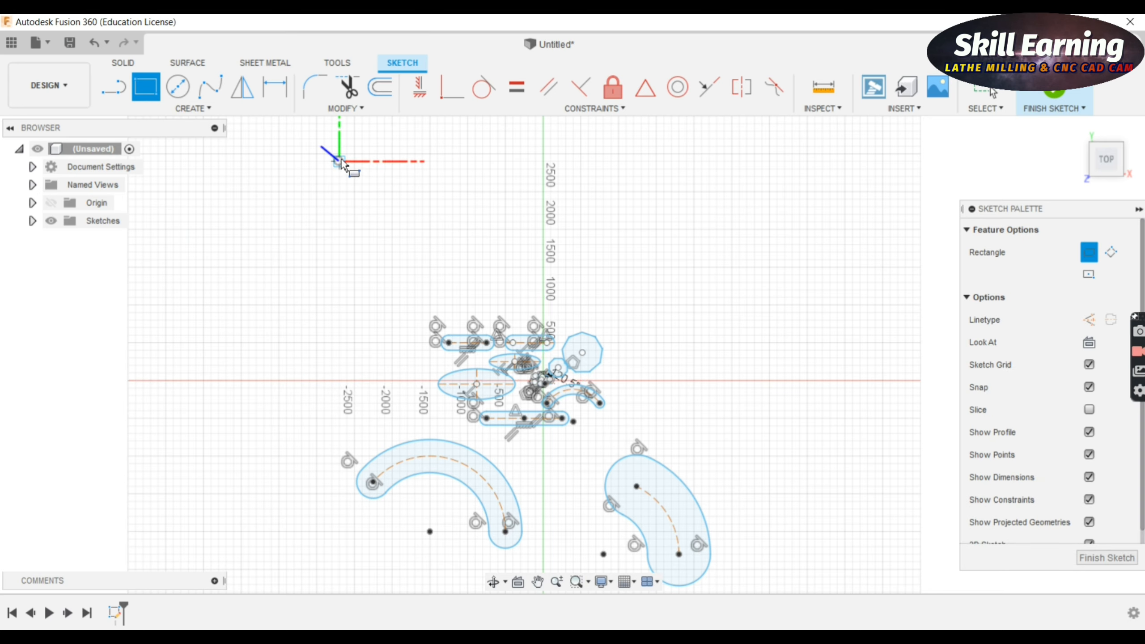
left_click(709, 237)
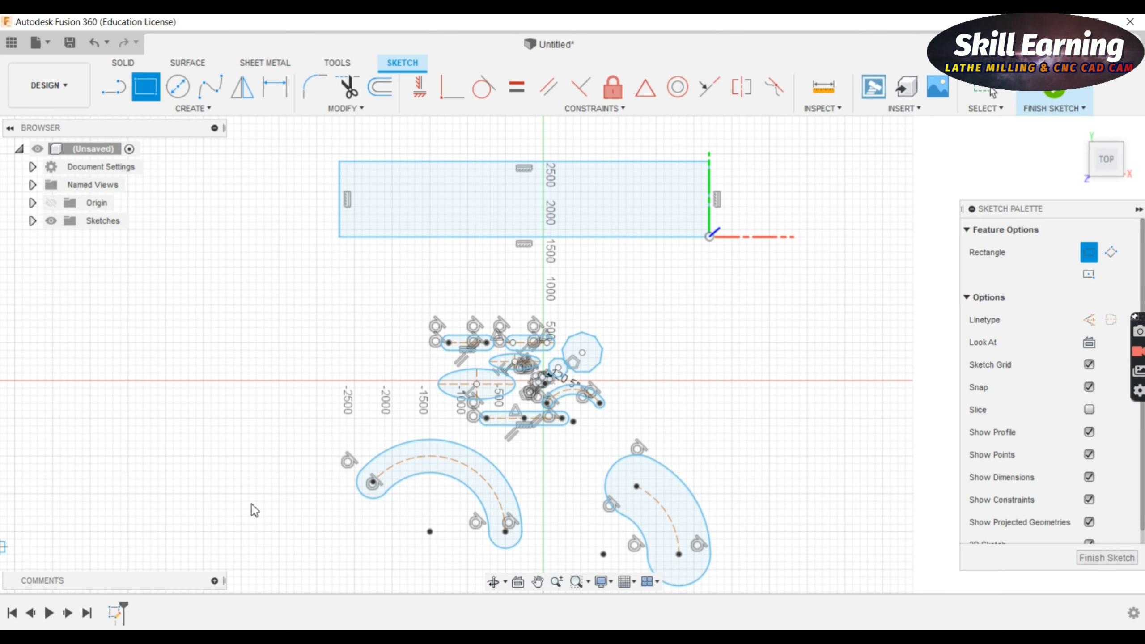
Dimension the length of the wide rectangle's upper edge, placing the dimension above the shape and keeping its drawn size.
middle_click_drag(628, 276, 631, 388)
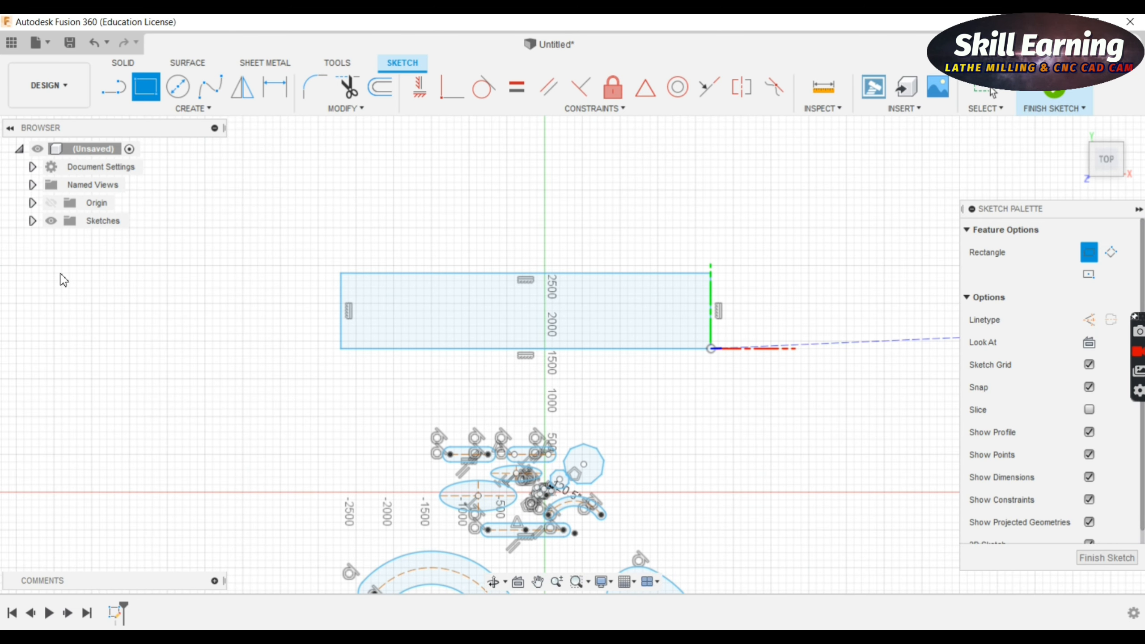
left_click(272, 91)
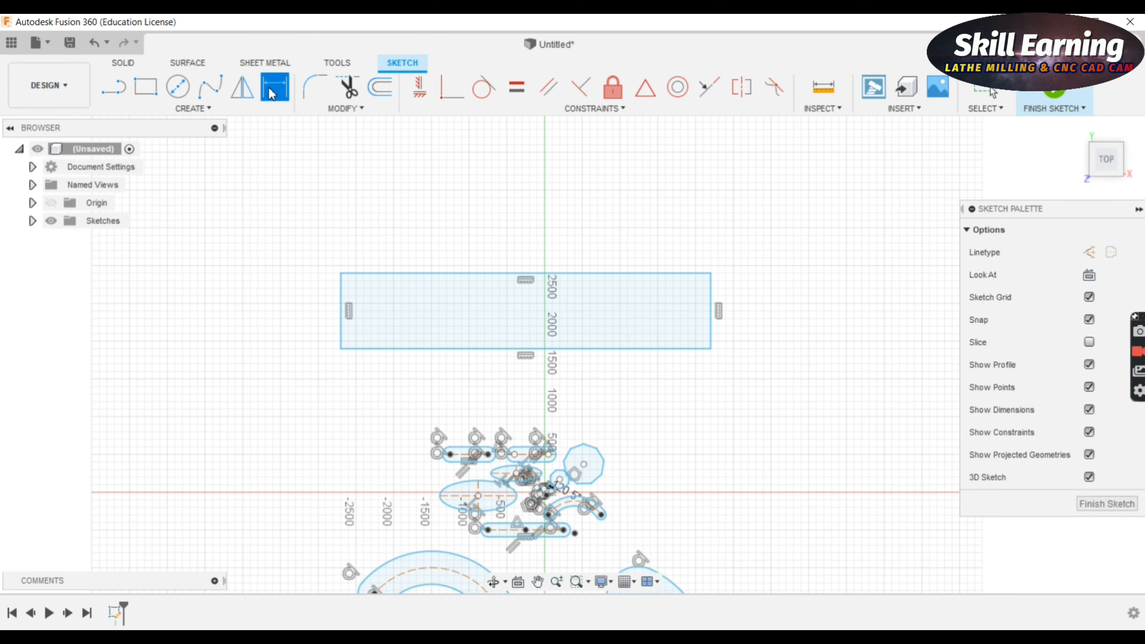
left_click(371, 272)
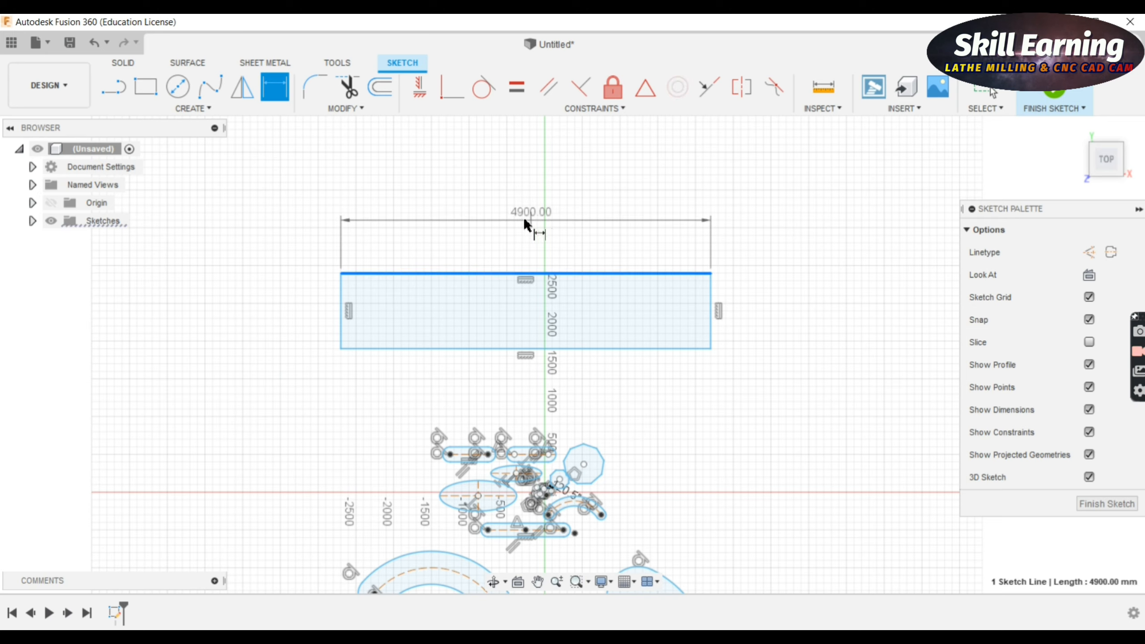
left_click(517, 216)
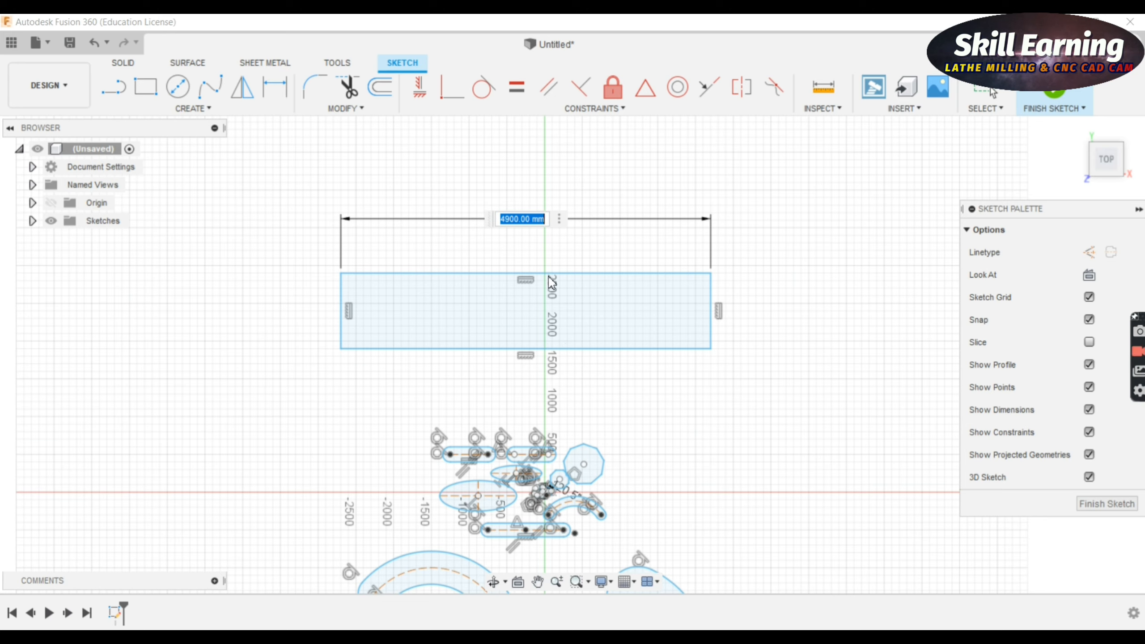
key("Return")
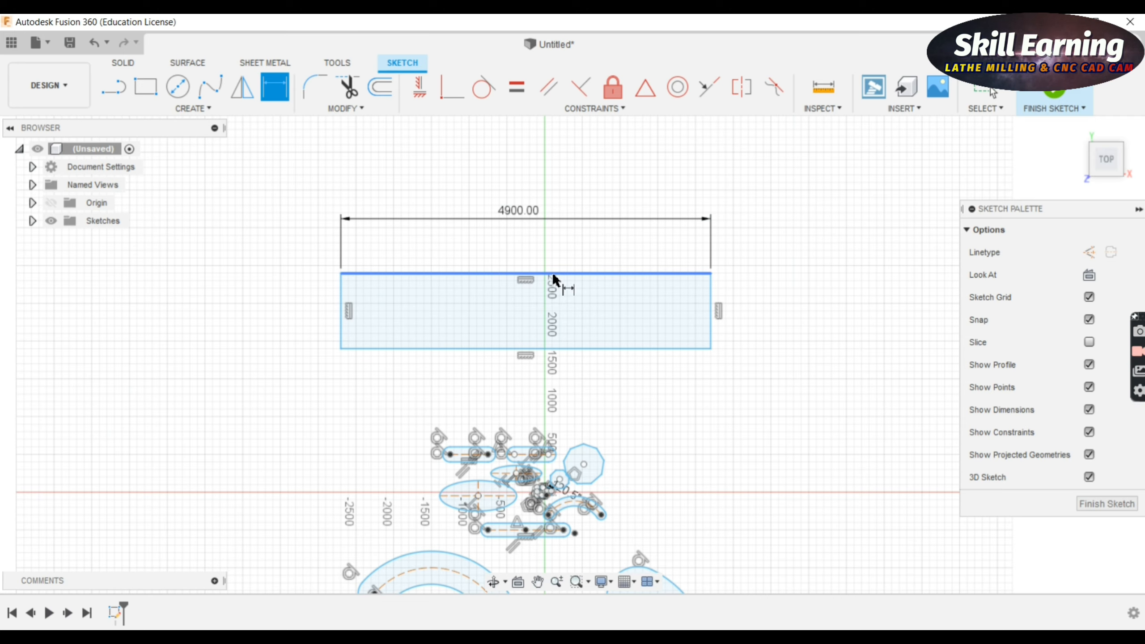
Place two sketch points on the rectangle's upper edge, one about 1500 mm left of the vertical axis and one on the axis.
left_click(186, 115)
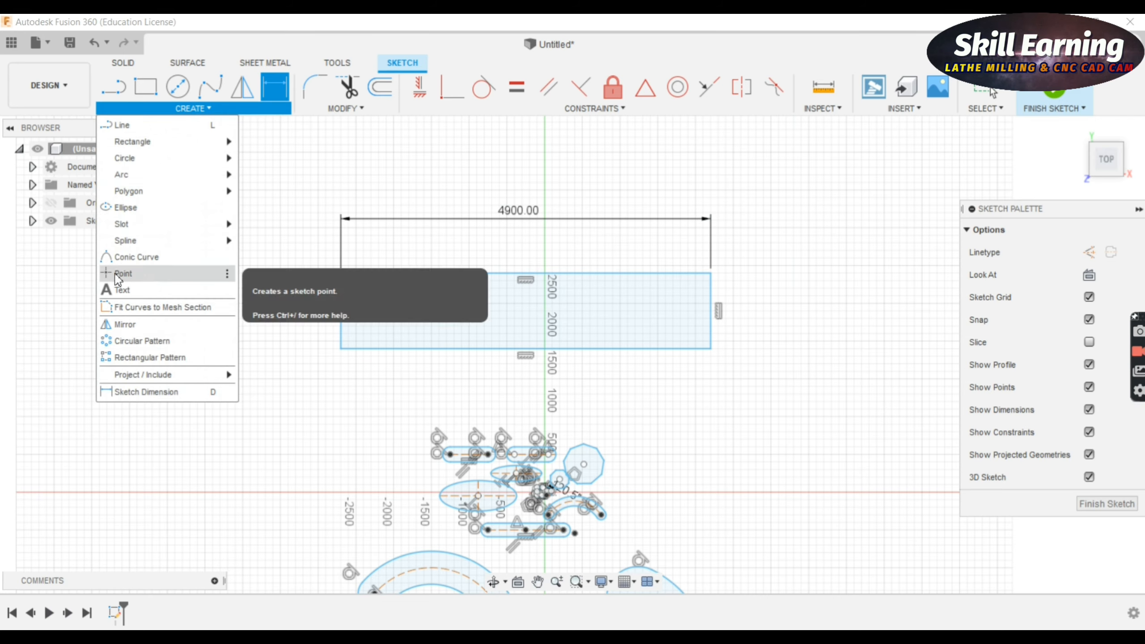
left_click(154, 271)
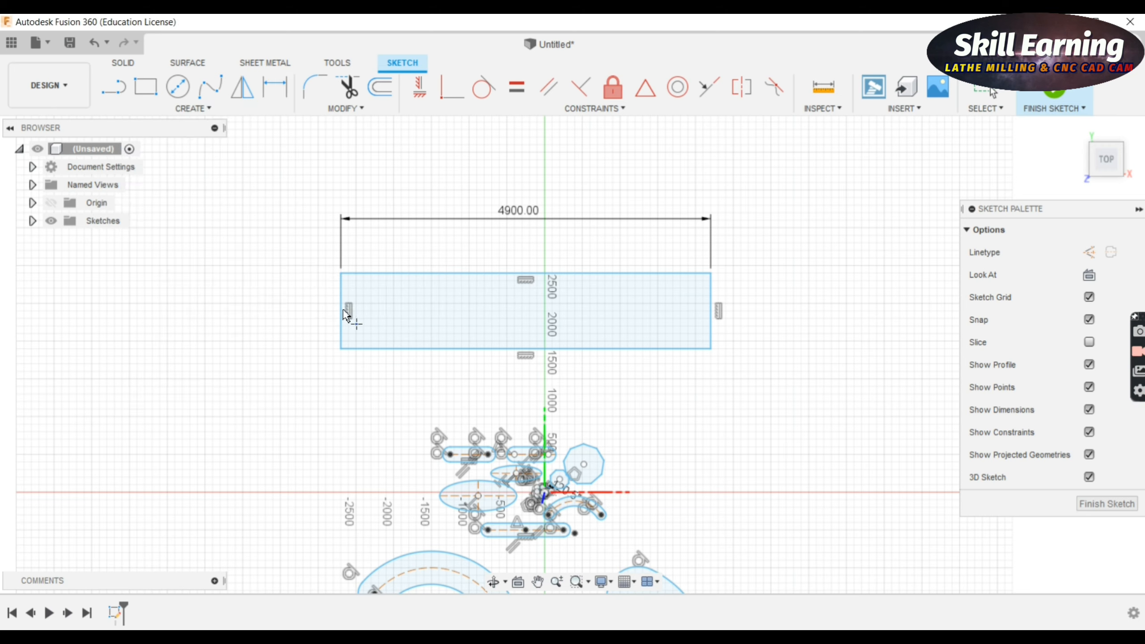
left_click(430, 279)
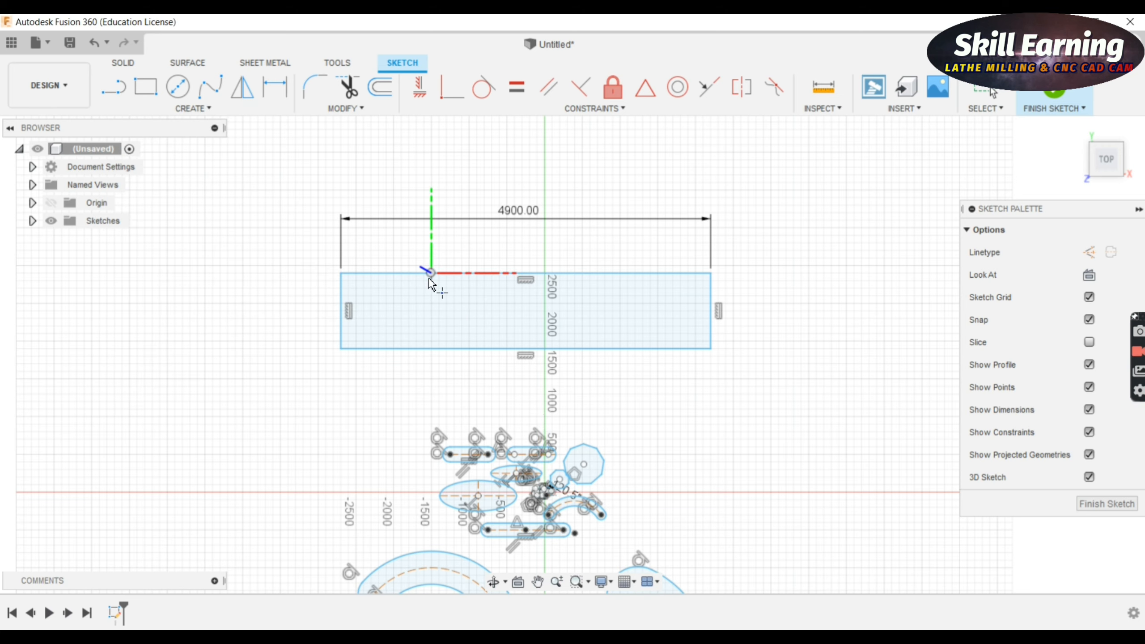
left_click(545, 273)
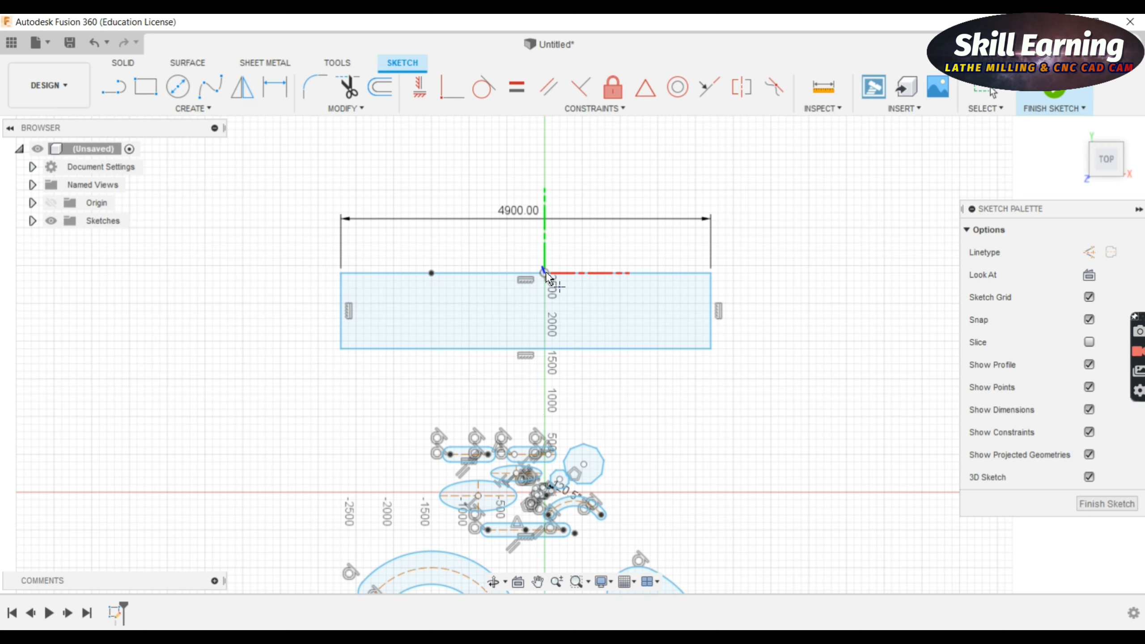
Dimension the horizontal distance between the two new points, placing it between the rectangle and its overall length dimension.
left_click(272, 97)
left_click(432, 273)
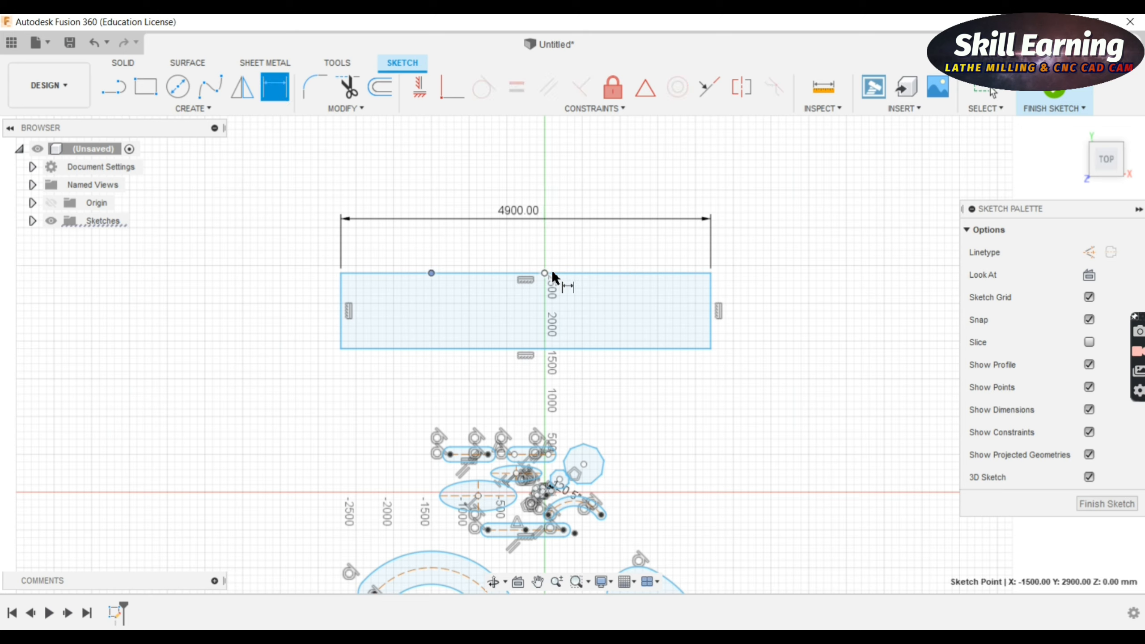
left_click(545, 273)
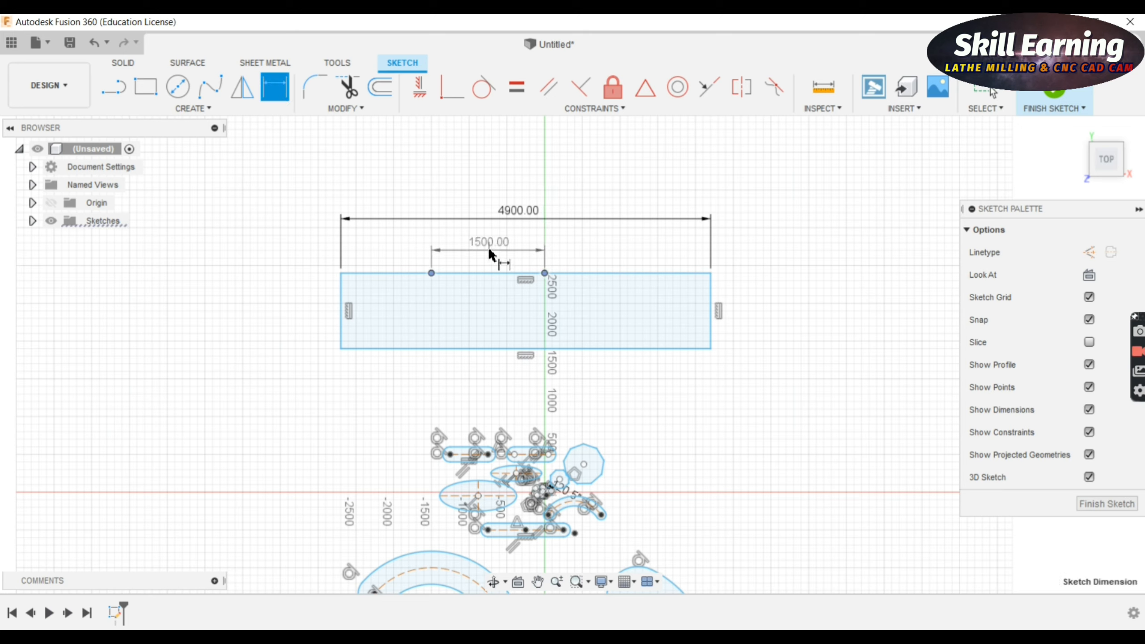
left_click(489, 247)
key("Return")
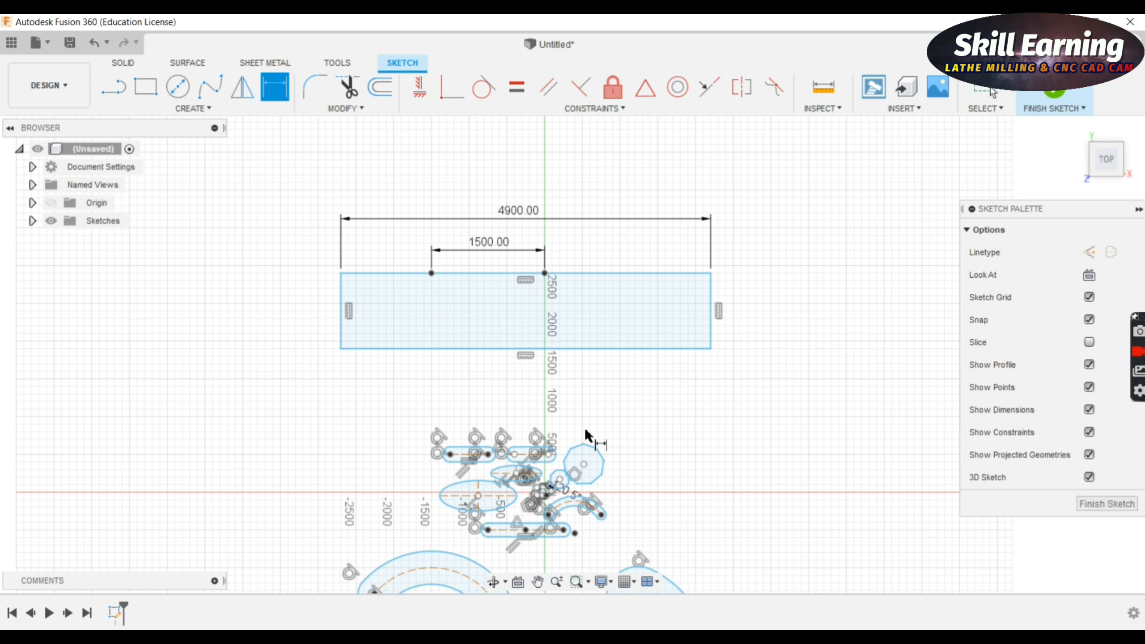
scroll(588, 435, "up", 1)
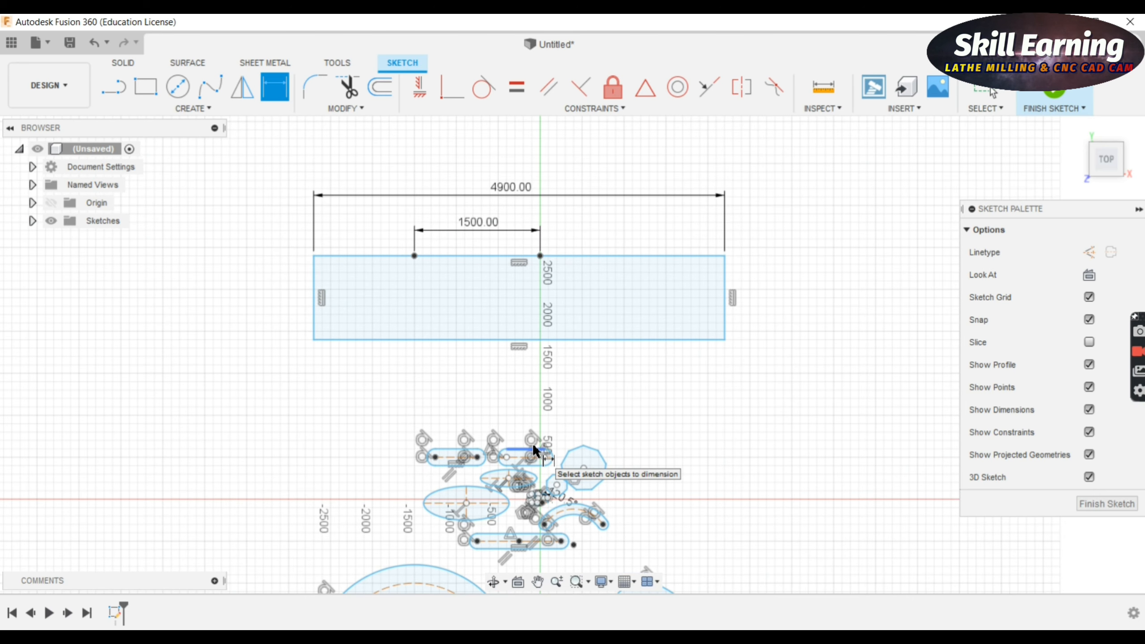